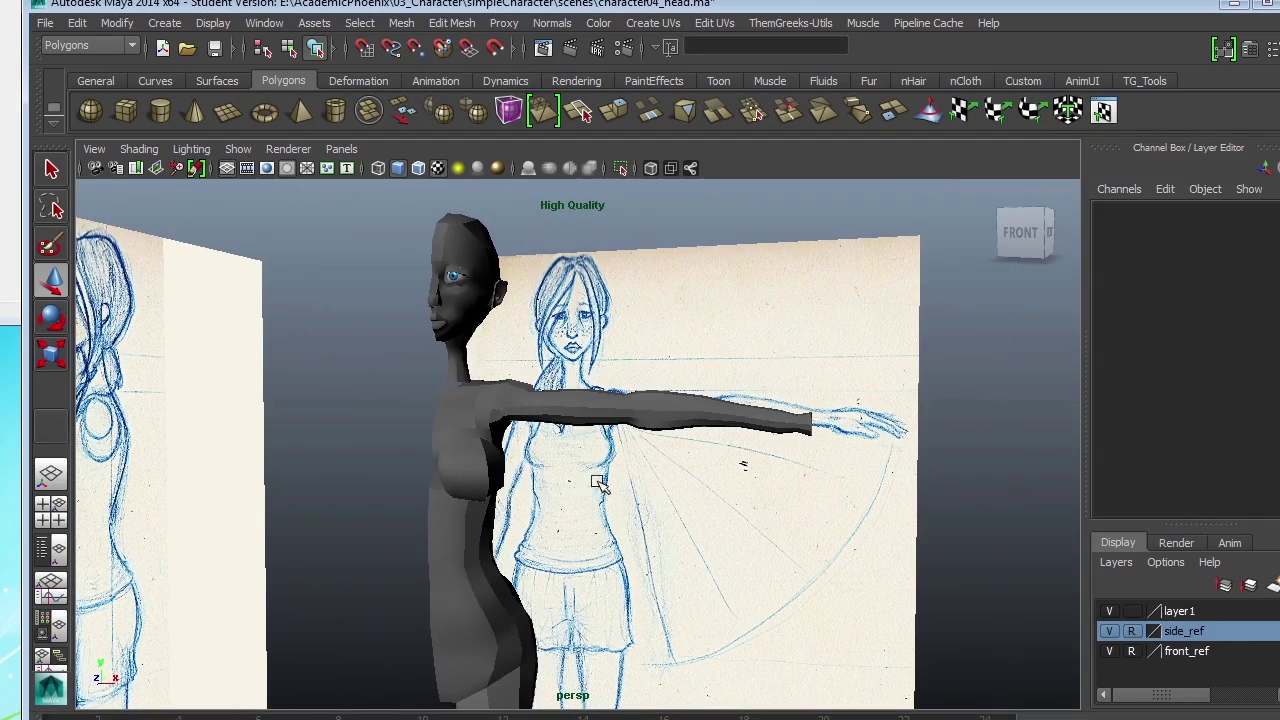
- Show the body and head meshes in smooth preview and examine the open end of the arm
left_click(497, 474)
left_click(472, 294)
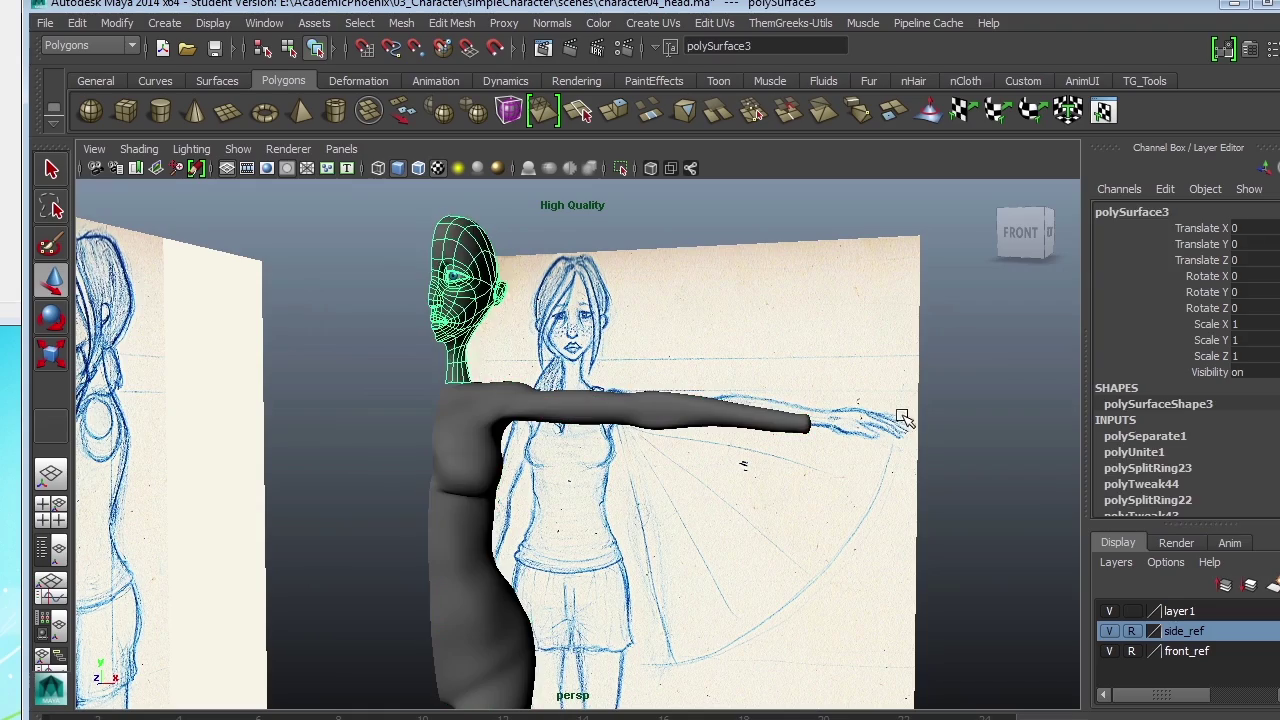
left_click(958, 415)
left_click_drag(704, 486, 708, 424, "alt")
right_click_drag(706, 422, 894, 449, "alt")
right_click_drag(623, 473, 786, 420, "alt")
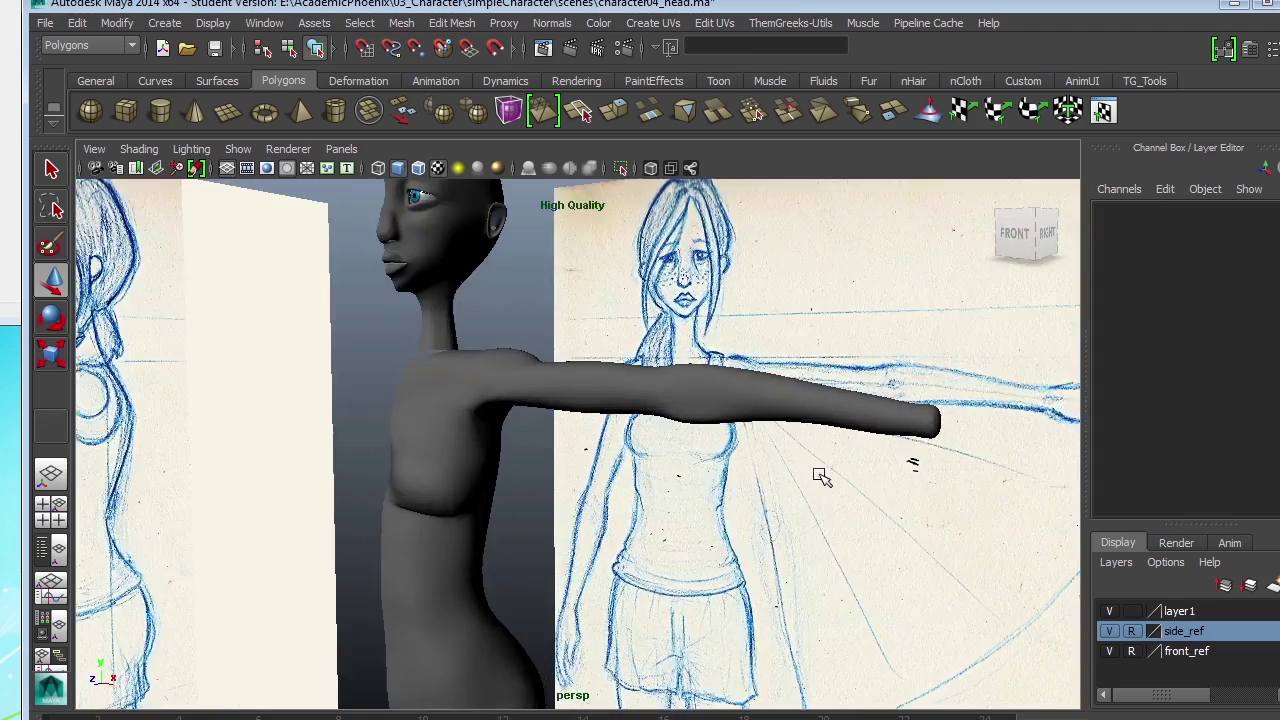
- Extrude the end face of the body's wrist outward by about 0.36 units along world X
left_click(756, 416)
middle_click_drag(894, 423, 640, 372, "alt")
right_click_drag(690, 430, 801, 452, "alt")
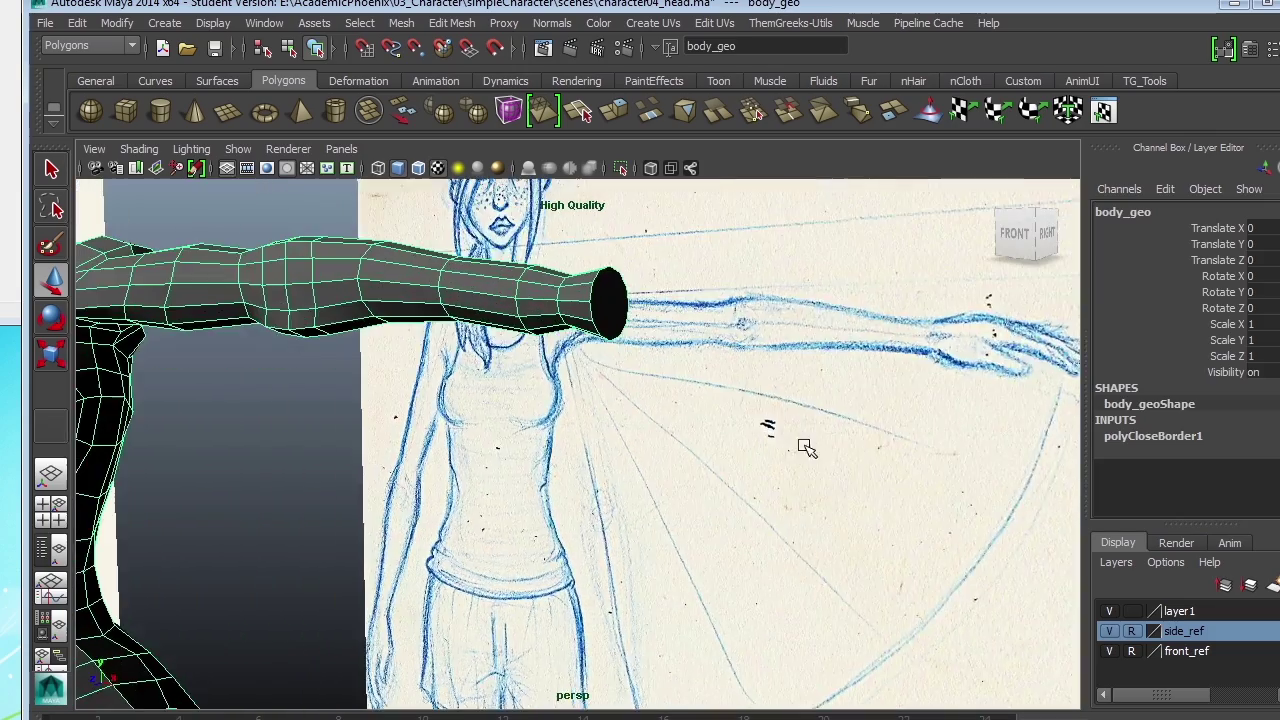
mouse_move(722, 382)
left_mouse_down("alt")
mouse_move(728, 406)
mouse_move(714, 415)
left_mouse_up("alt")
right_click_drag(648, 420, 650, 443)
mouse_move(647, 417)
left_mouse_down("alt")
mouse_move(669, 426)
mouse_move(578, 400)
left_mouse_up("alt")
right_click_drag(566, 376, 579, 400)
left_click(578, 400)
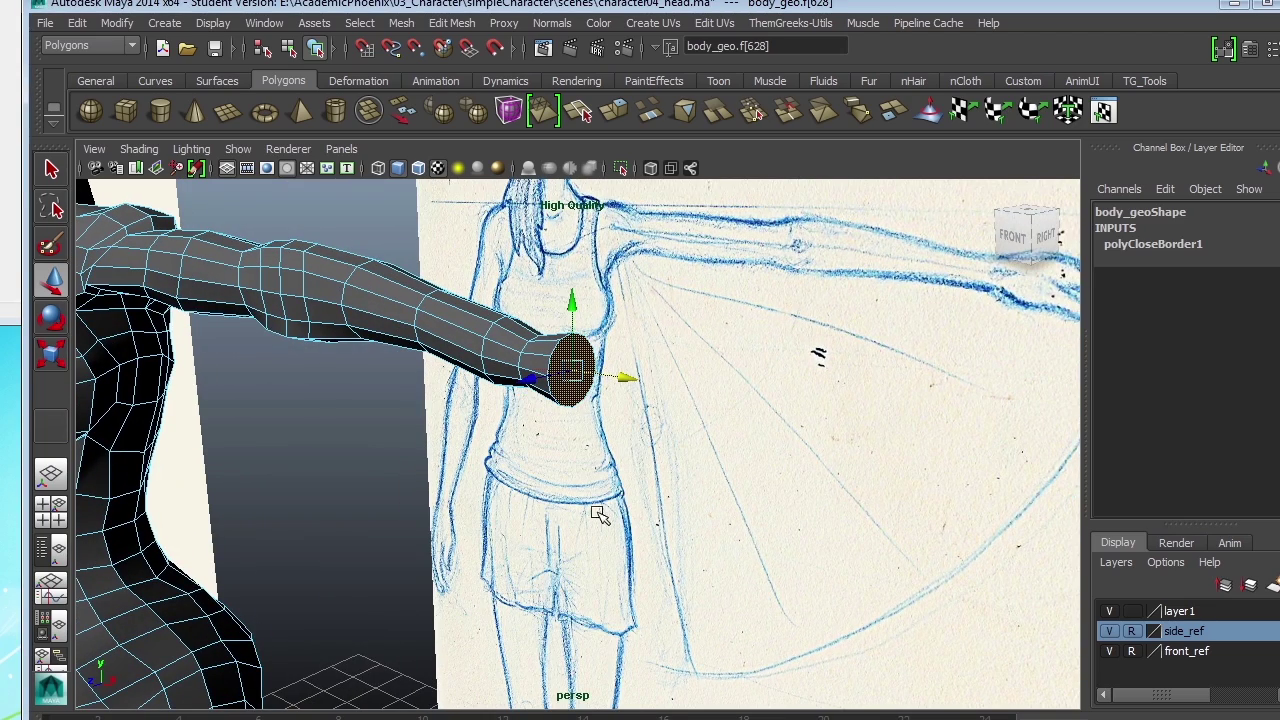
left_click(465, 23)
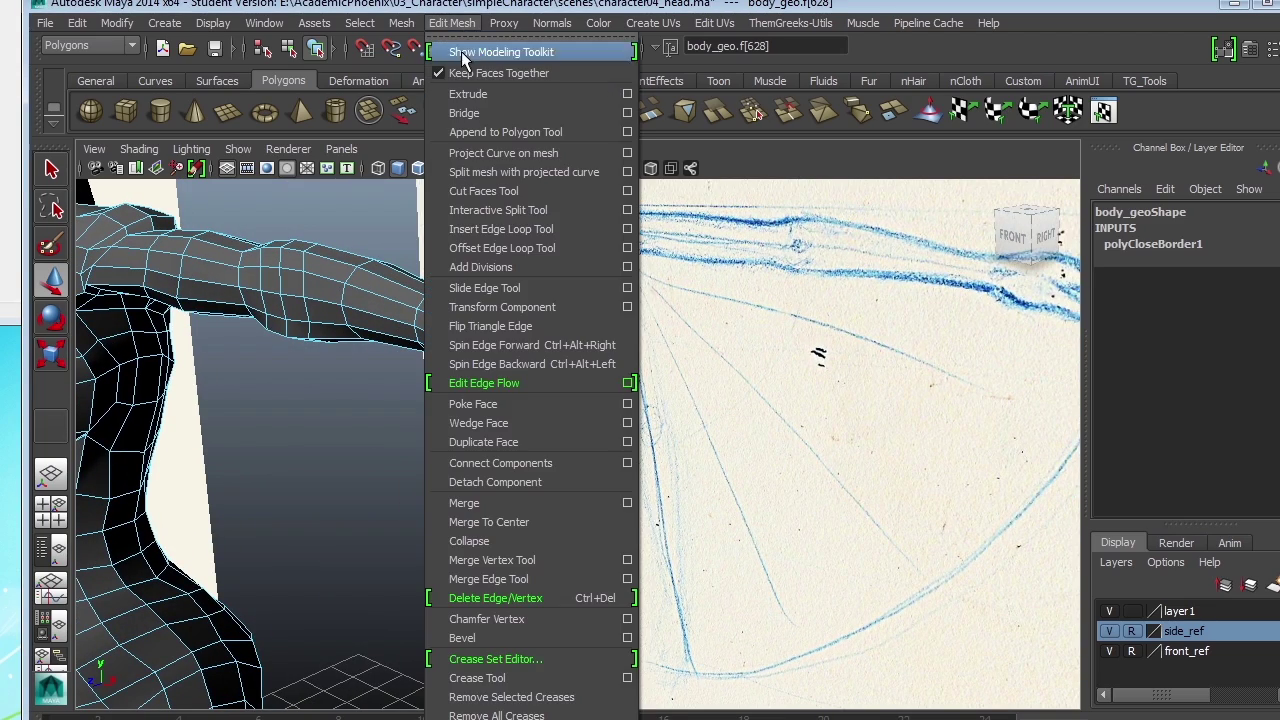
left_click(508, 95)
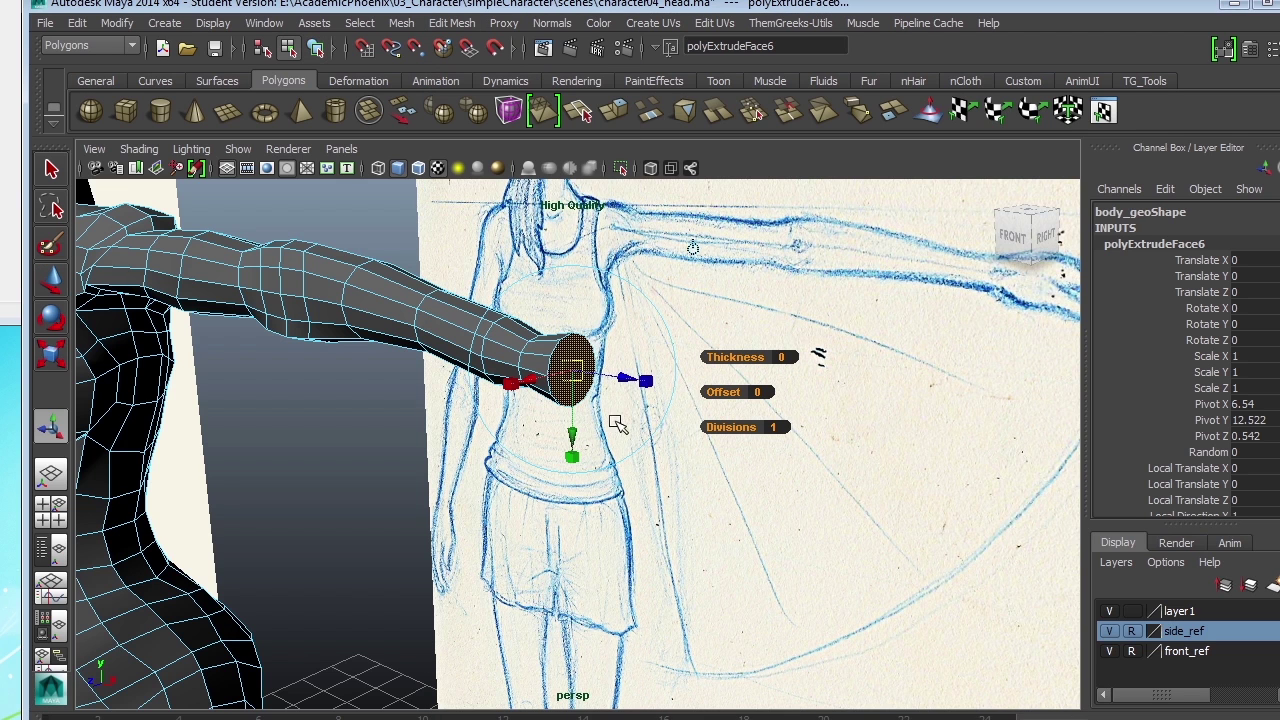
left_click(696, 247)
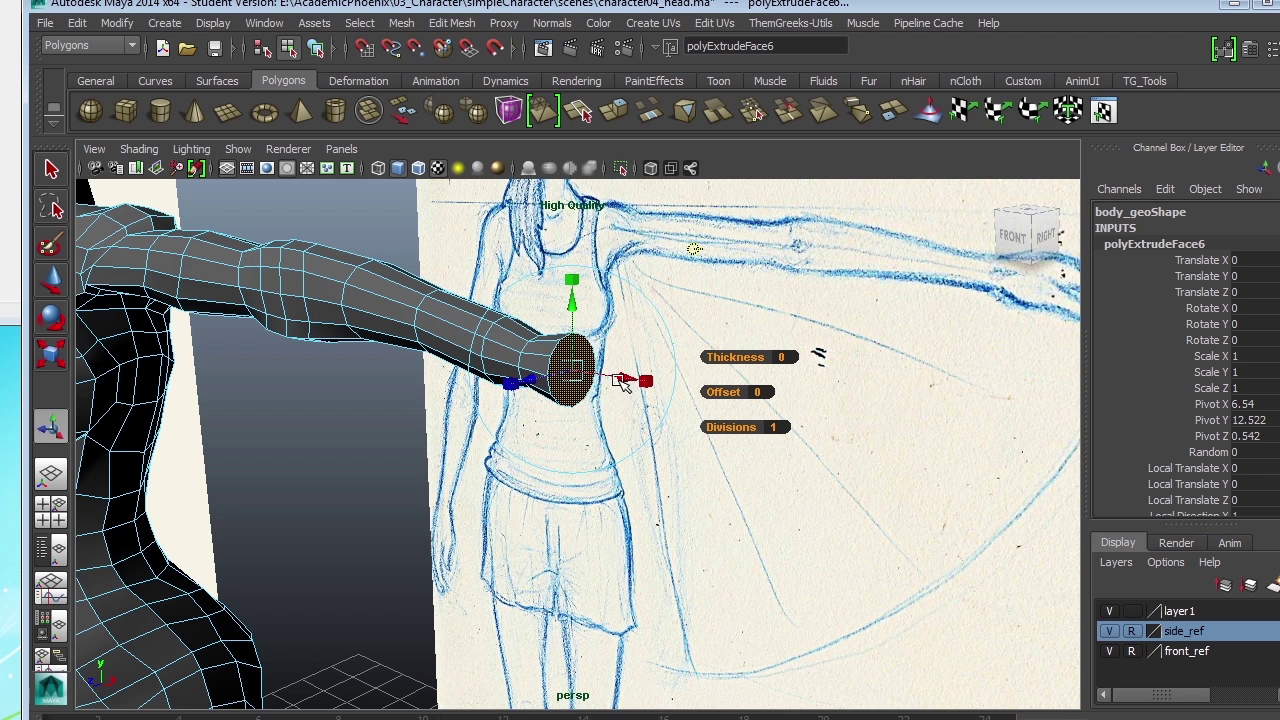
left_click_drag(622, 380, 632, 336)
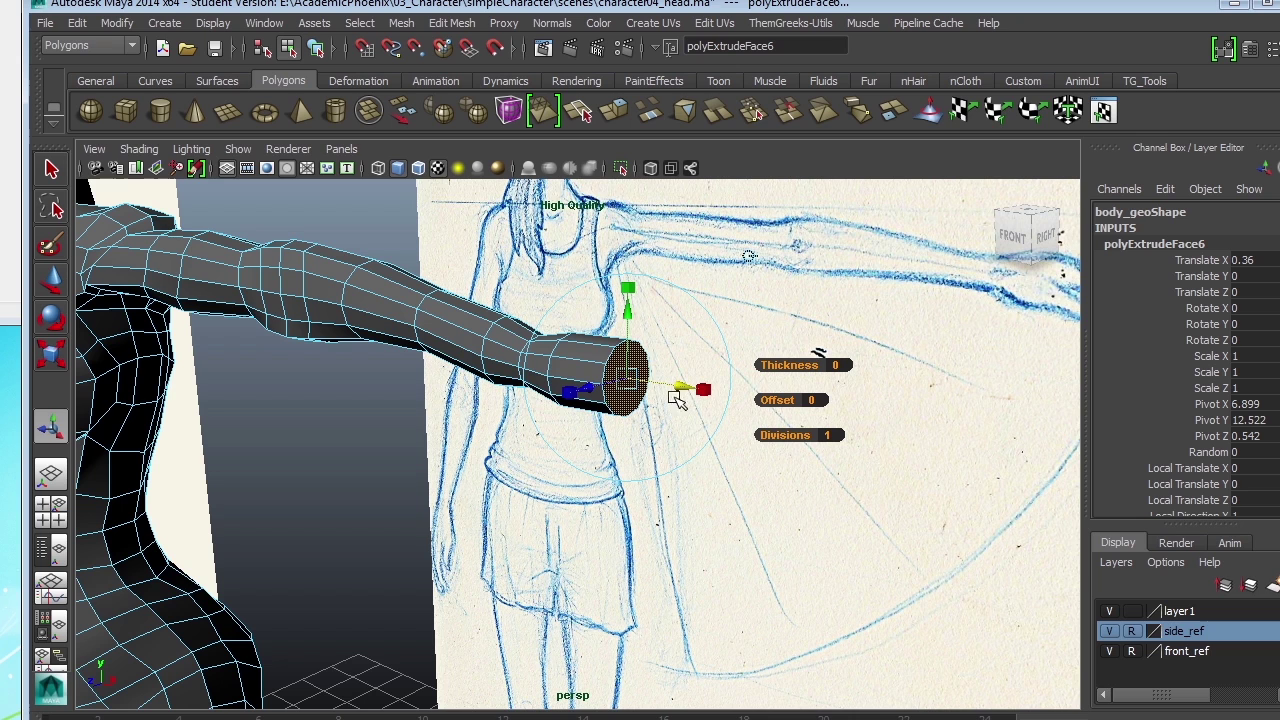
- Scale and reposition the extruded wrist end to begin flaring it into the palm
left_click_drag(625, 291, 623, 336)
left_click_drag(676, 385, 537, 437)
left_click_drag(440, 400, 598, 412)
- Extrude the end face again by about 0.2 units along its local Z and widen it across the palm
key("ctrl+e")
left_click_drag(855, 385, 902, 390)
mouse_move(731, 418)
left_mouse_down("alt")
mouse_move(737, 391)
mouse_move(477, 409)
mouse_move(623, 443)
mouse_move(686, 417)
mouse_move(705, 433)
left_mouse_up("alt")
right_click_drag(710, 436, 777, 486, "alt")
middle_click_drag(777, 486, 747, 460, "alt")
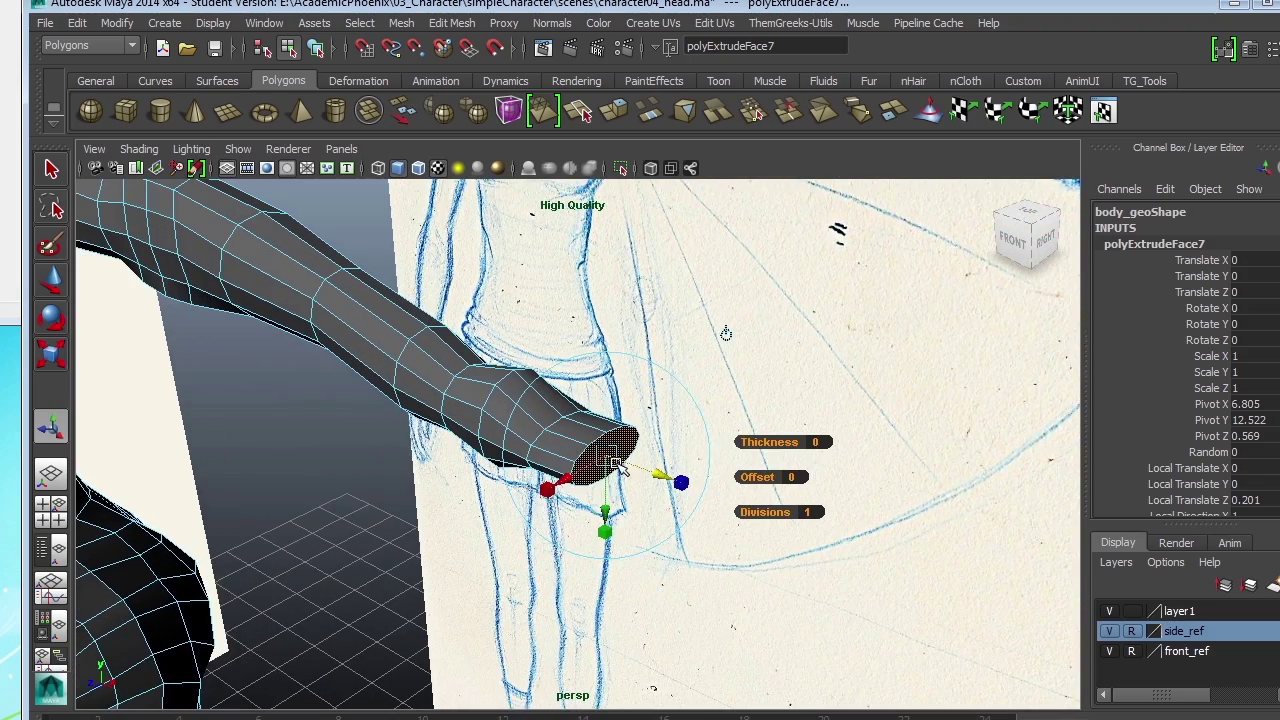
left_click_drag(544, 489, 534, 494)
left_click_drag(680, 482, 648, 460, "alt")
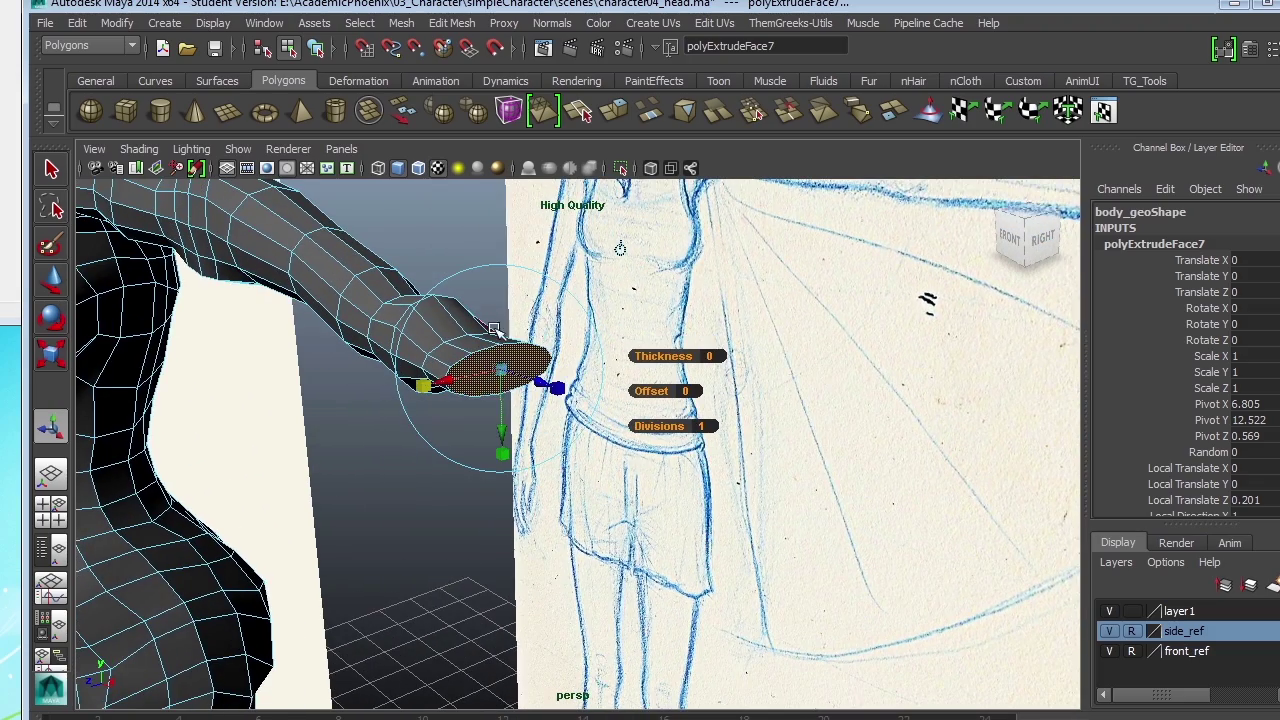
- Return the body to object mode and cut one vertical edge across the palm's end face with the Interactive Split Tool
right_click(541, 355)
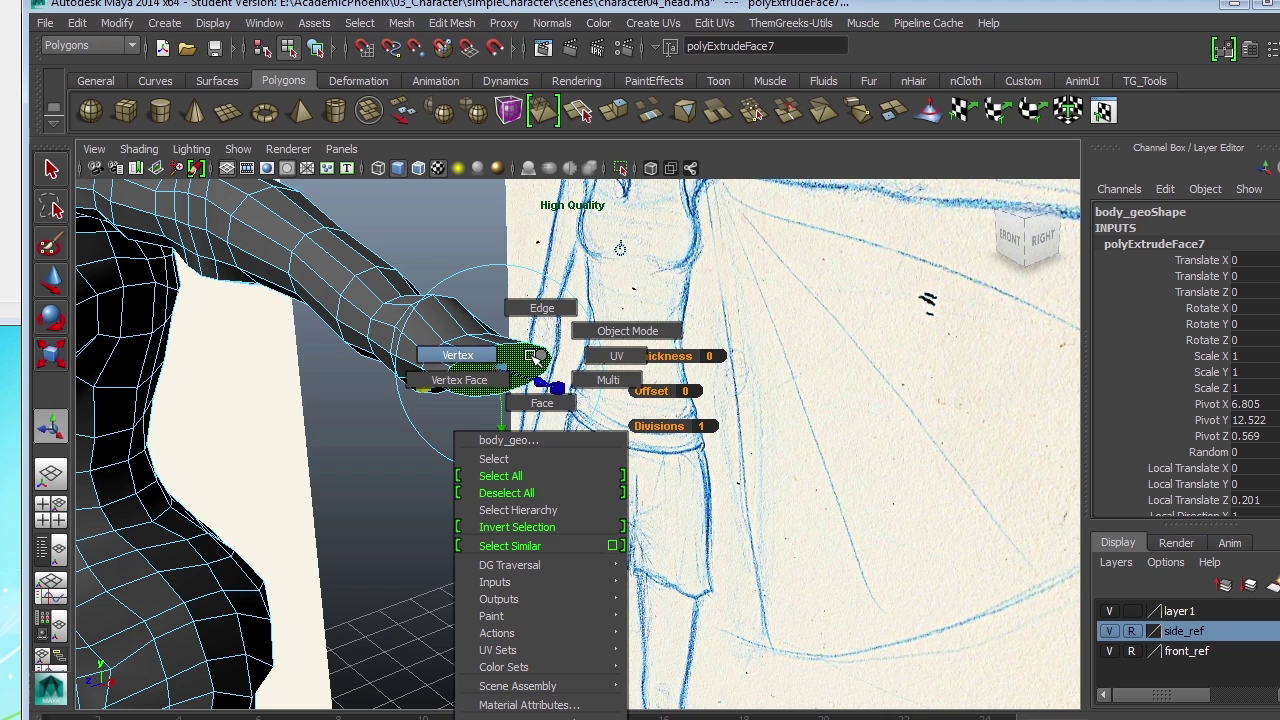
left_click(503, 356)
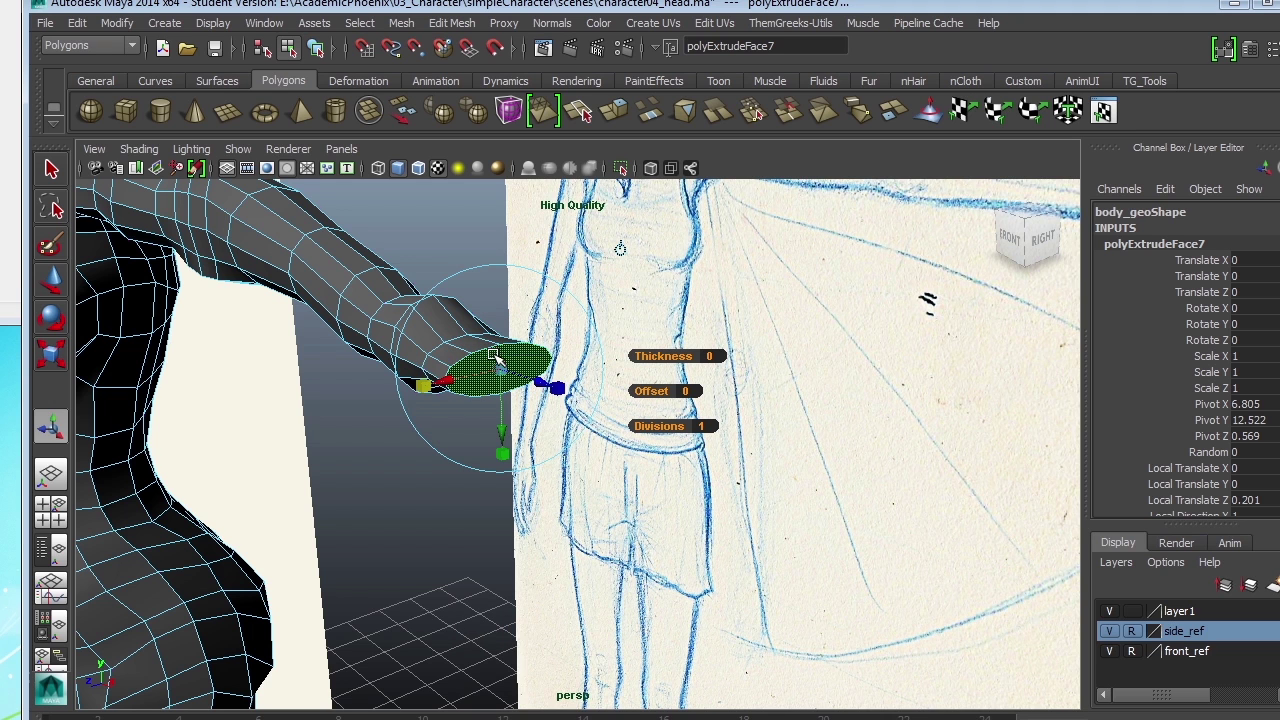
right_click_drag(537, 354, 625, 331)
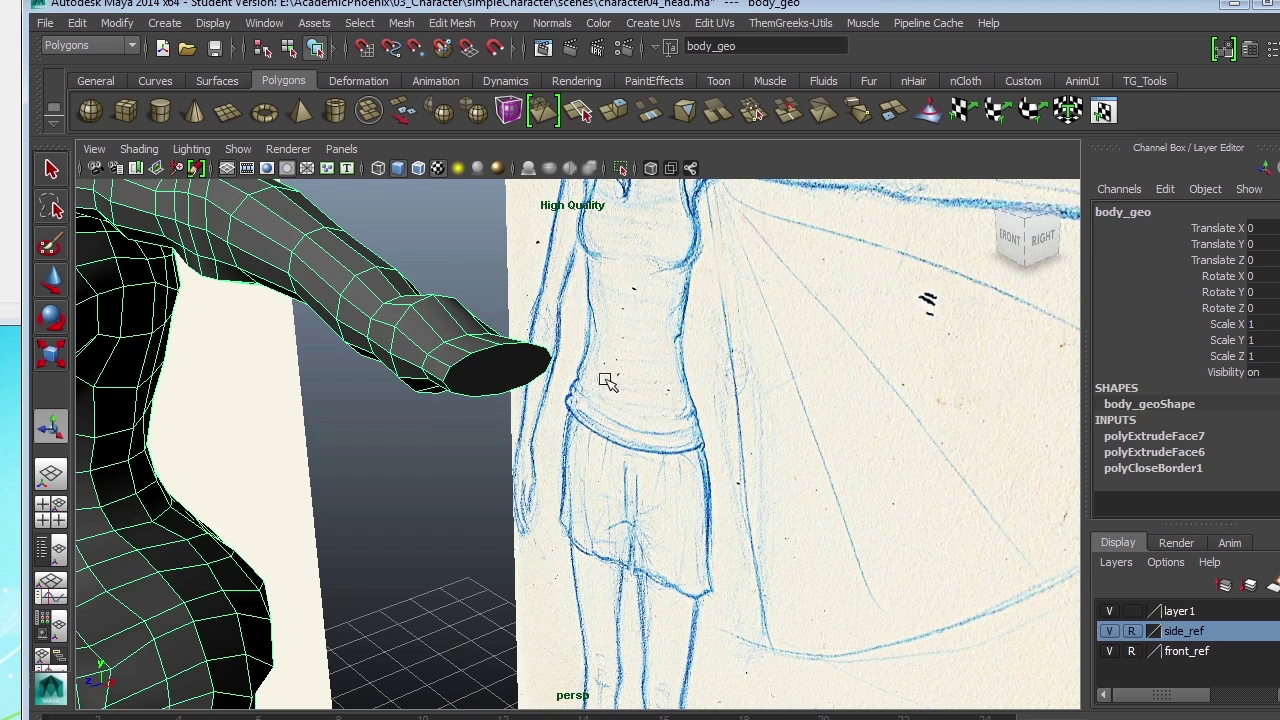
left_click_drag(614, 378, 543, 372, "alt")
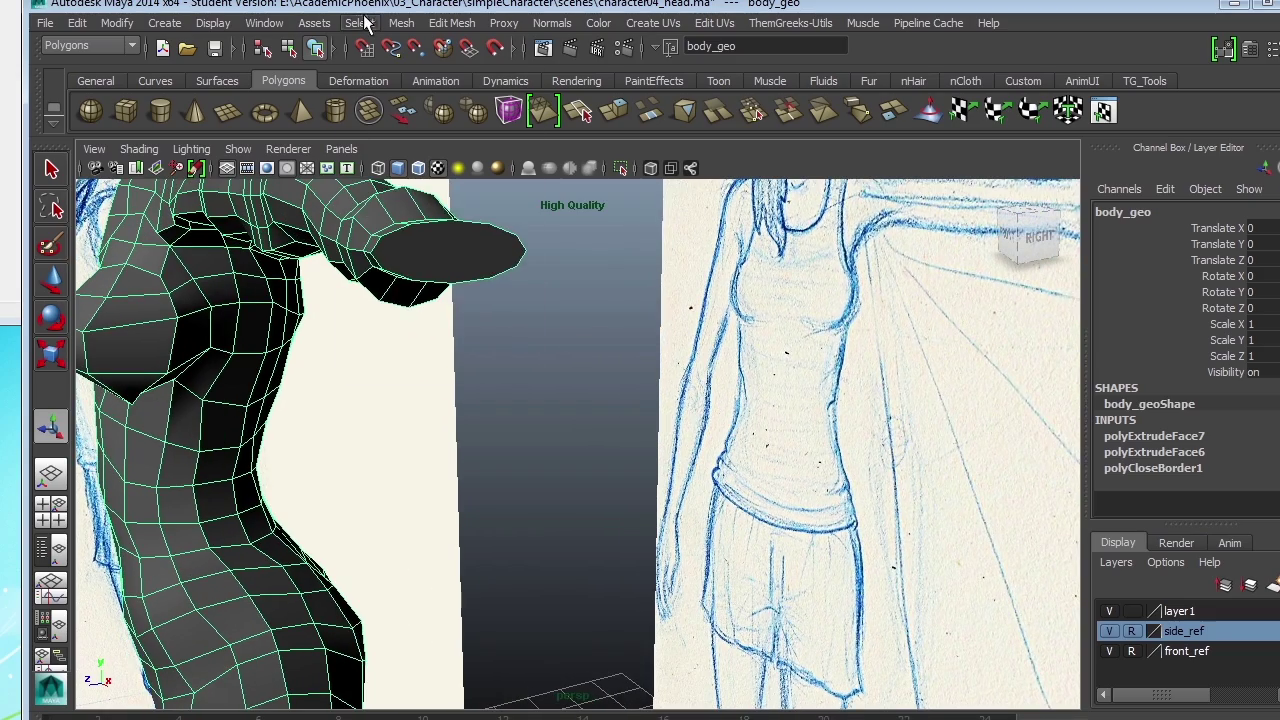
left_click(365, 22)
mouse_move(427, 25)
left_click(531, 210)
left_click_drag(576, 258, 507, 343, "alt")
left_click_drag(198, 311, 214, 326, "alt")
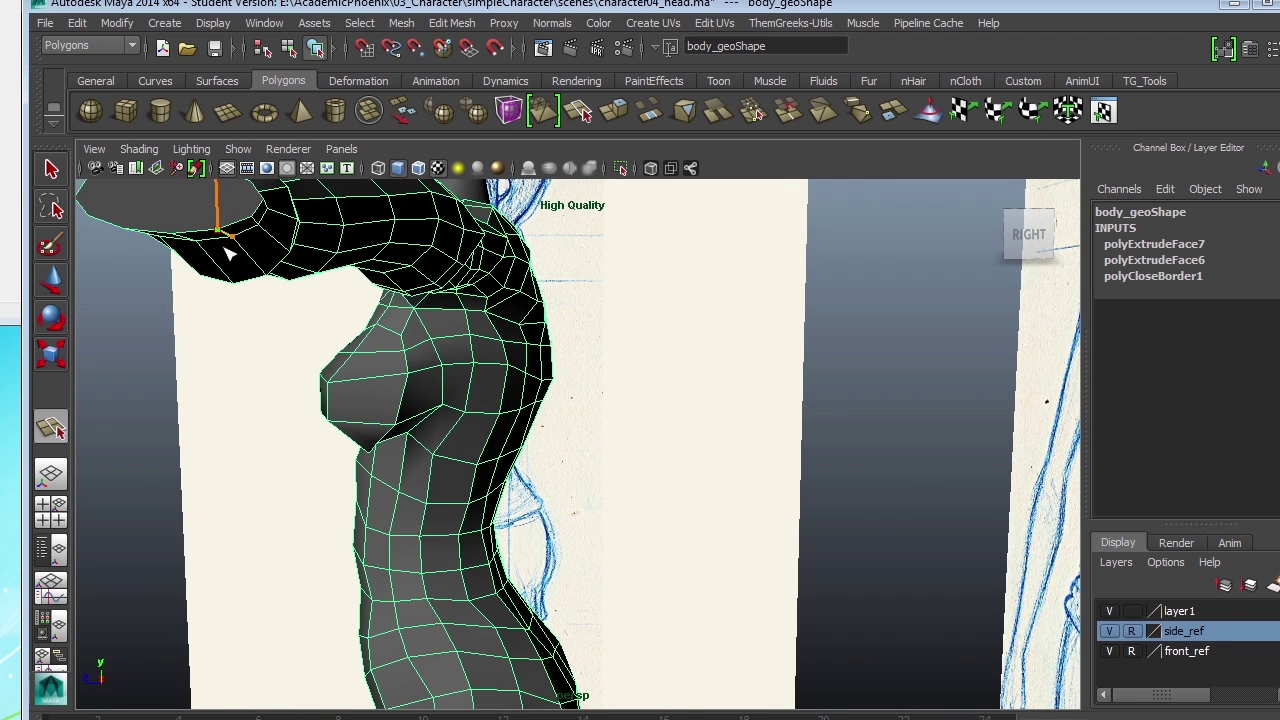
key("Return")
- Cut two more vertical edges across the palm's end face, dividing it into four finger faces
left_click_drag(263, 346, 390, 472, "alt")
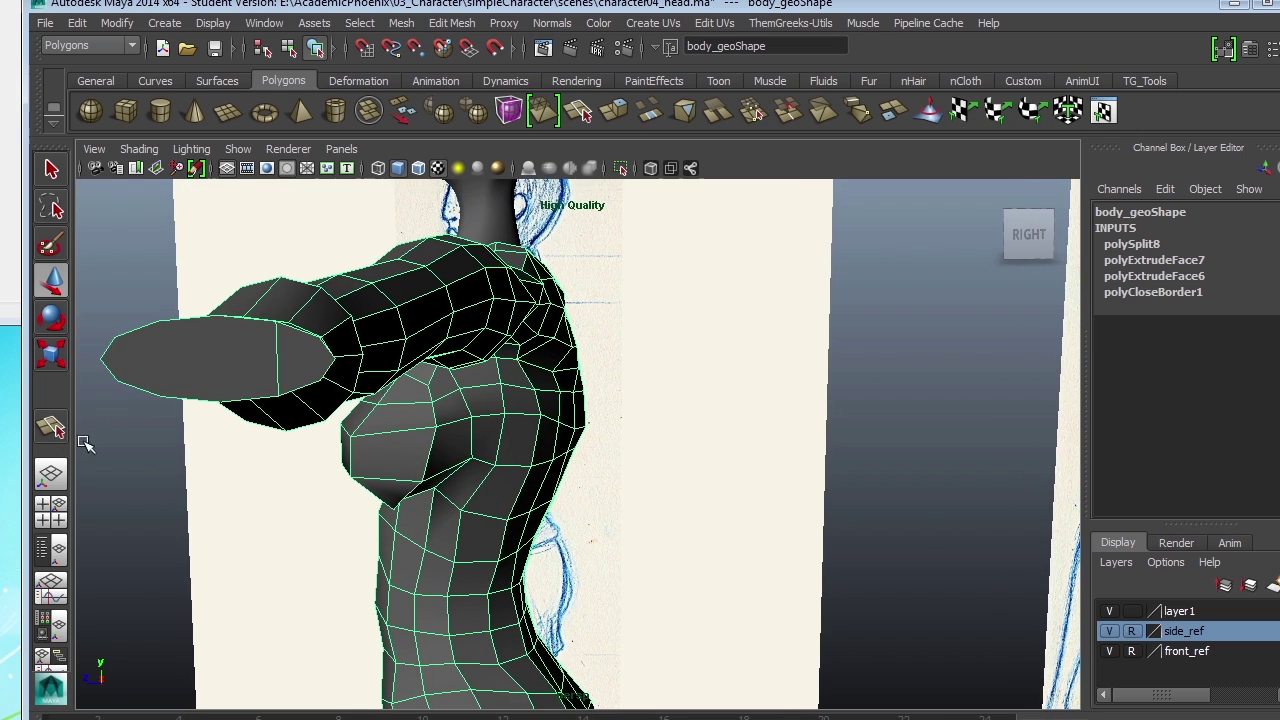
left_click_drag(197, 448, 63, 423, "alt")
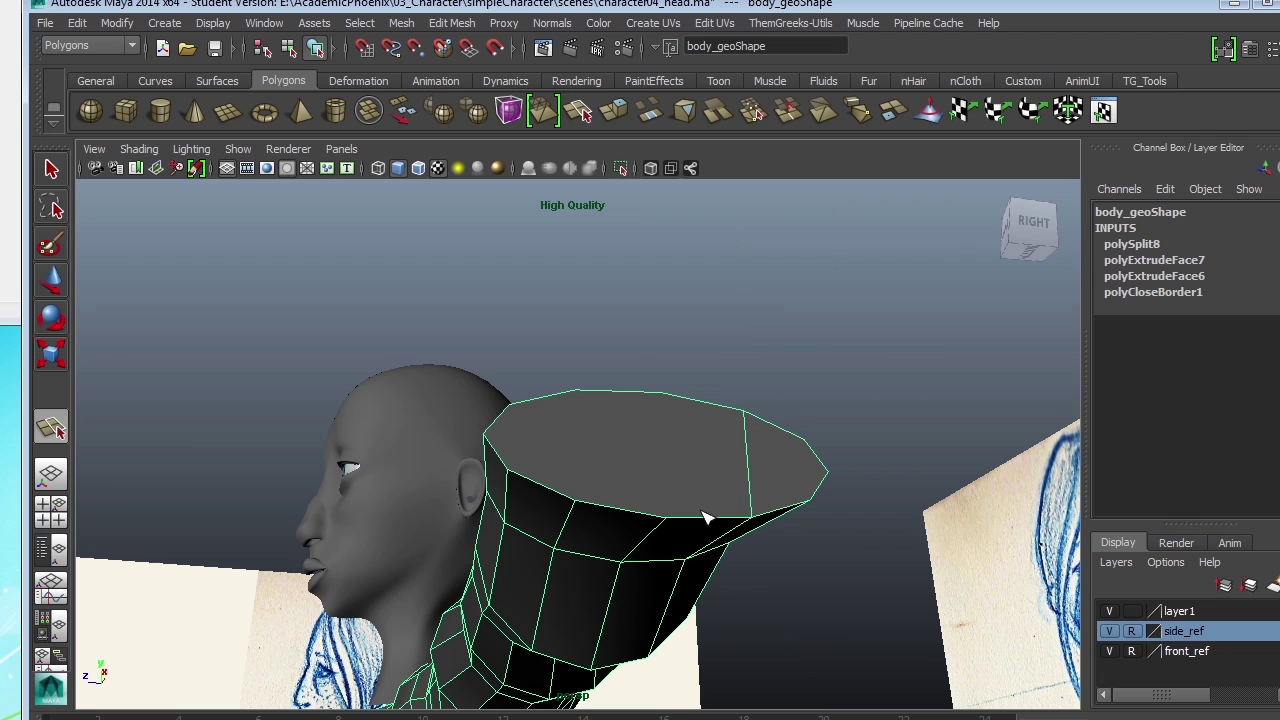
left_click_drag(697, 456, 707, 442, "alt")
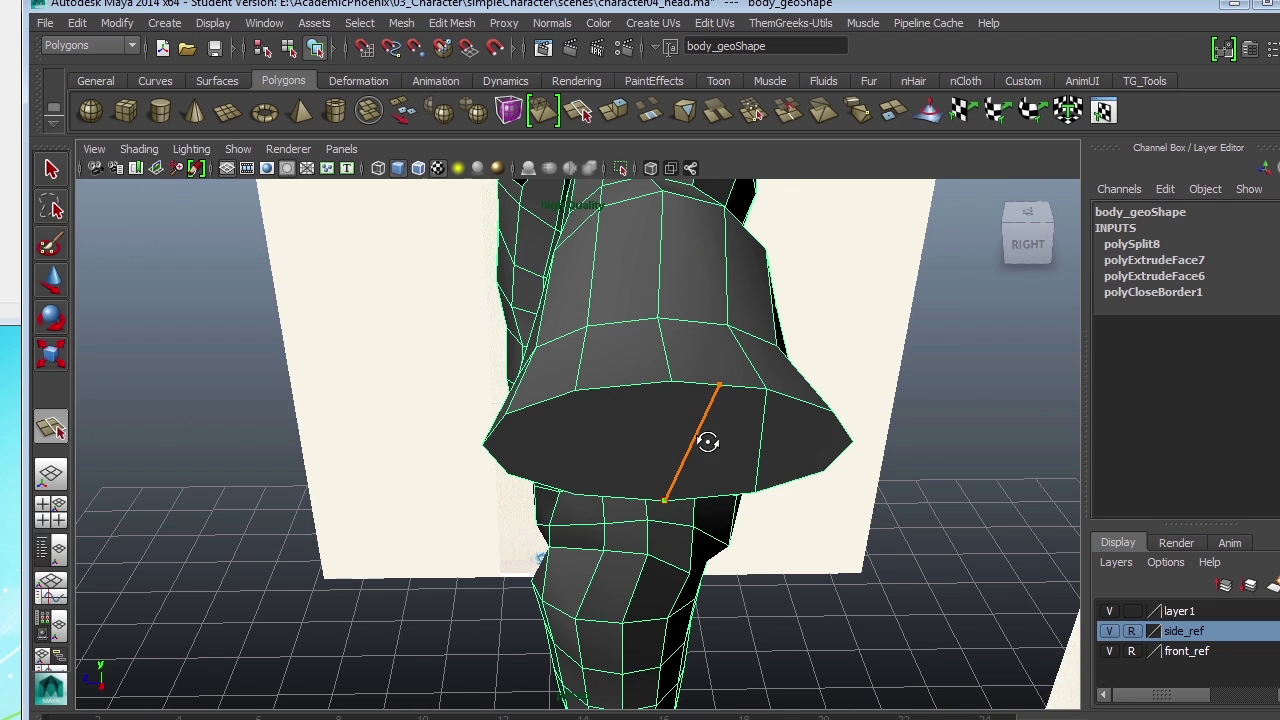
left_click(671, 383)
key("Return")
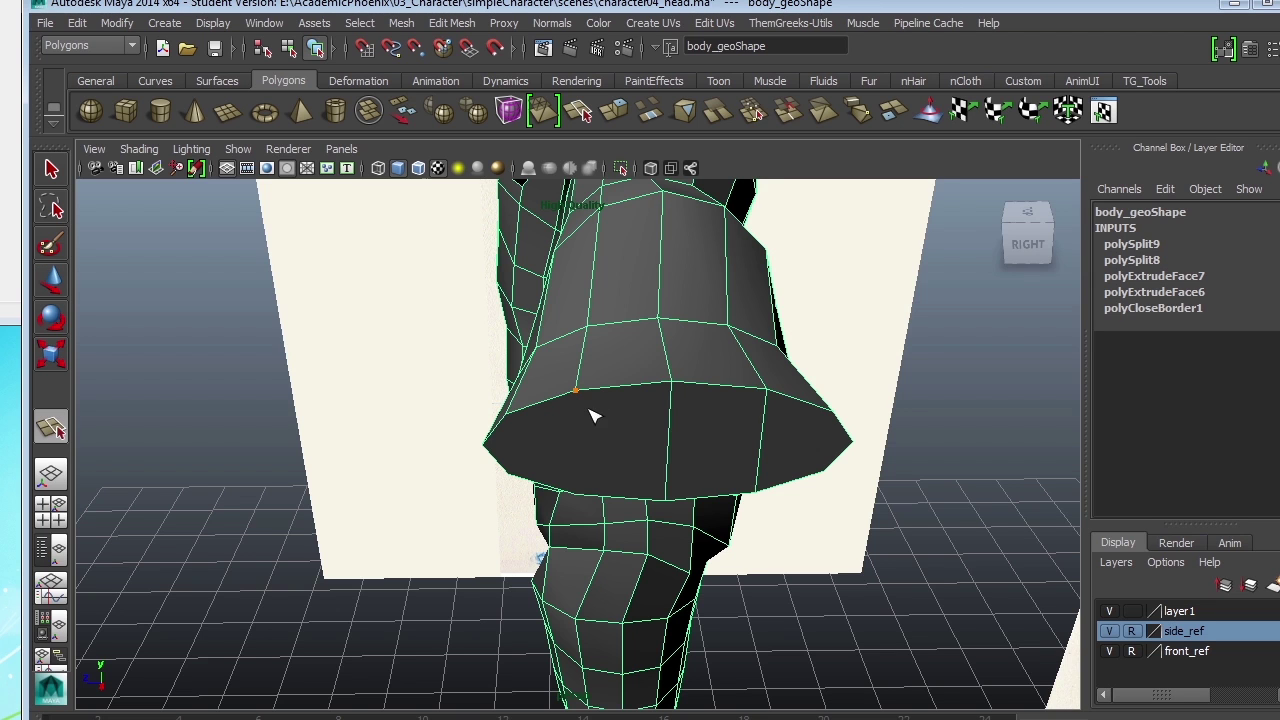
left_click_drag(598, 437, 590, 470, "alt")
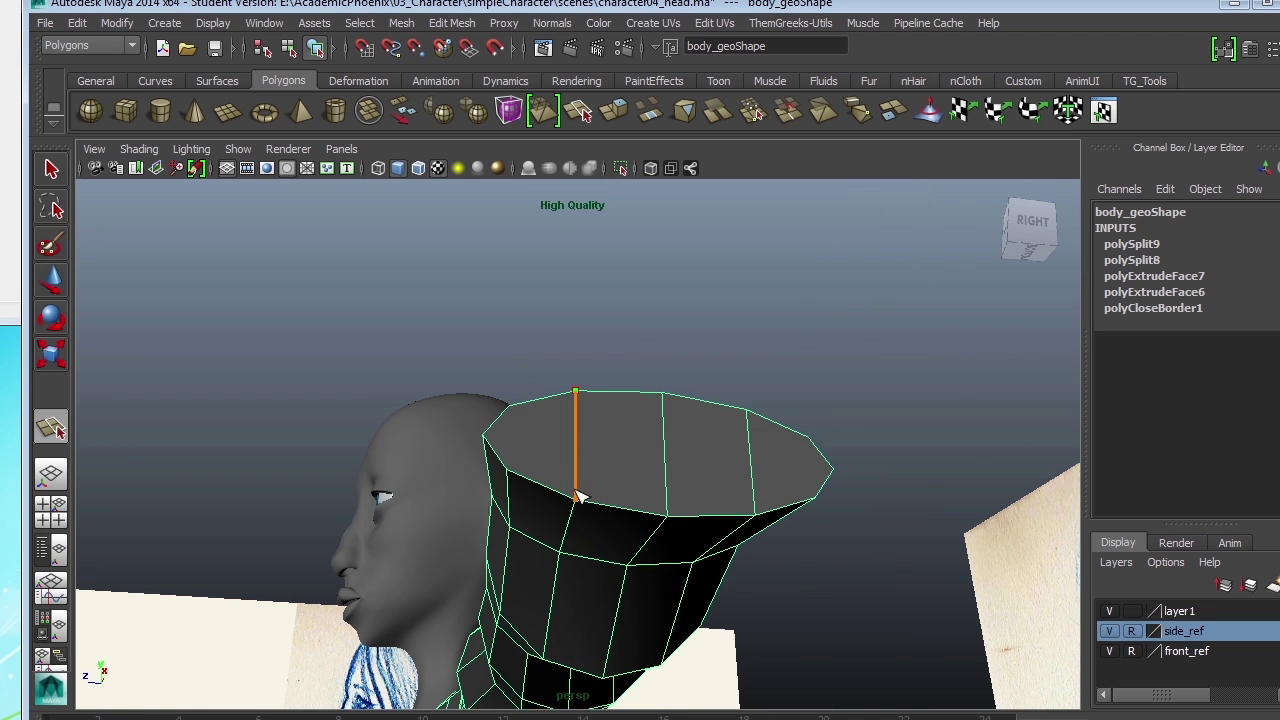
left_click(575, 501)
key("Return")
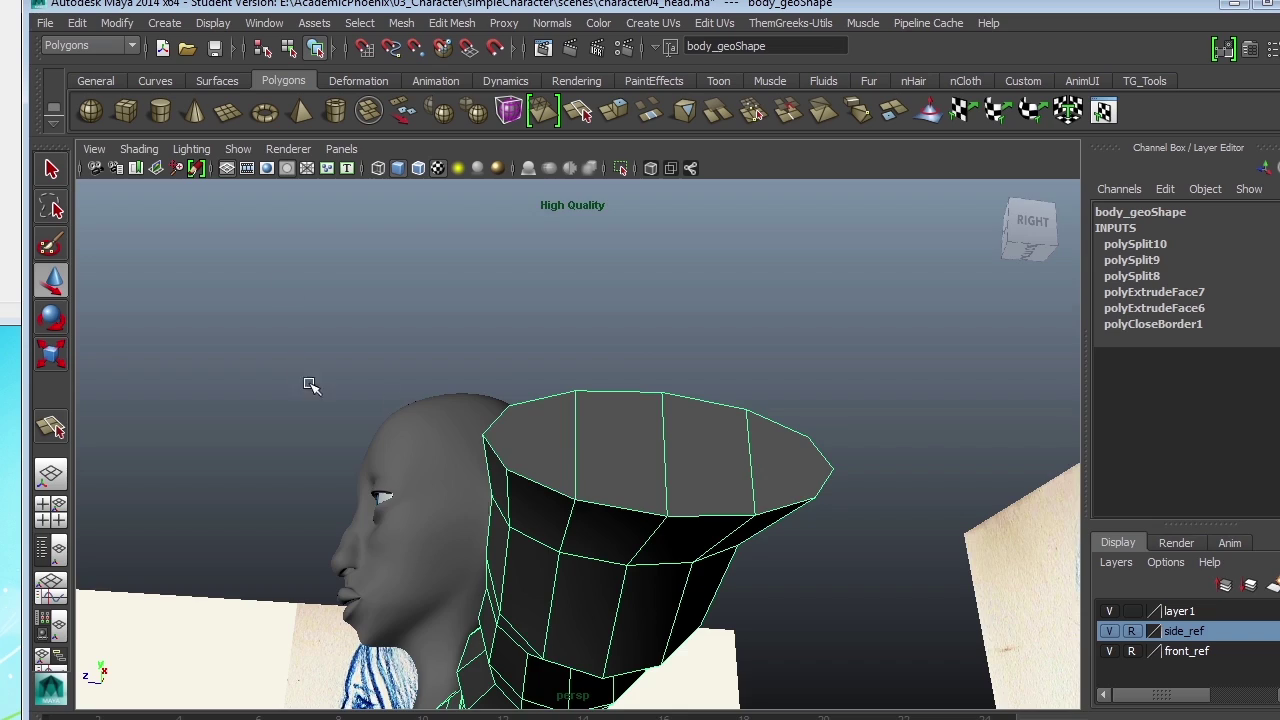
- Try another vertical split near the narrow front tip of the palm's end face, and undo it
left_click_drag(393, 403, 521, 425, "alt")
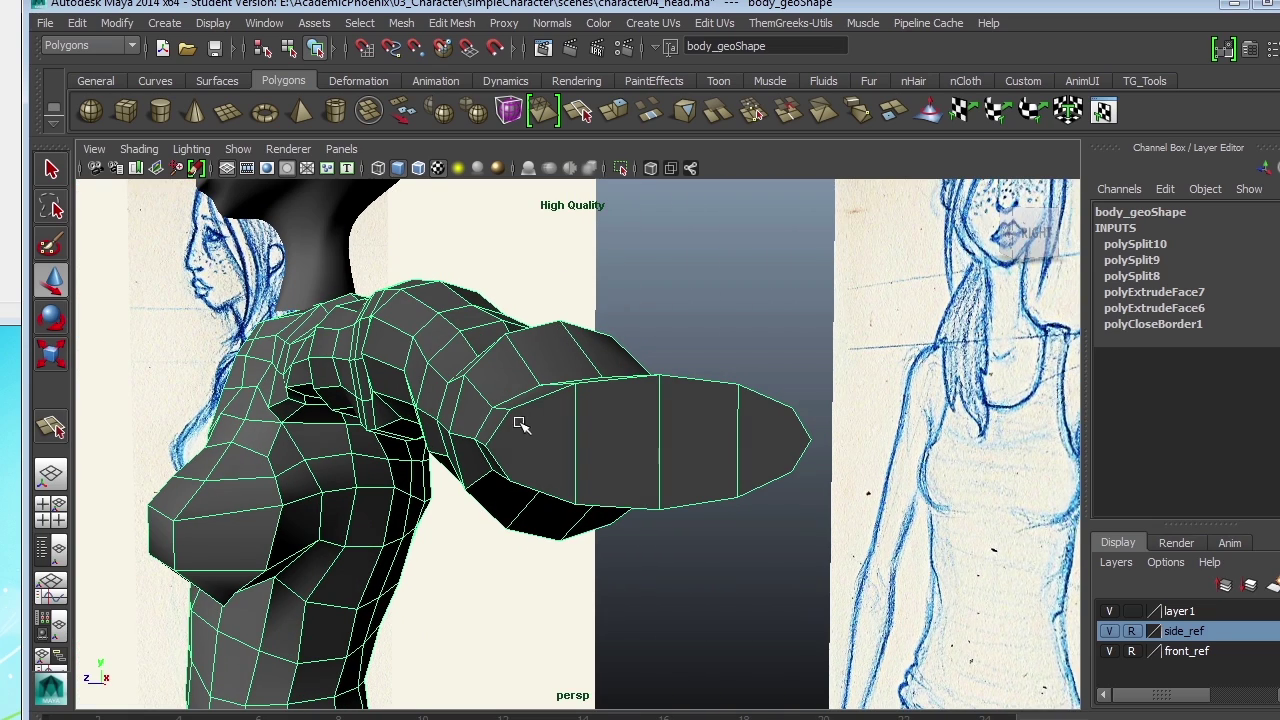
left_click(47, 432)
mouse_move(590, 437)
left_mouse_down("alt")
mouse_move(571, 420)
mouse_move(565, 433)
left_mouse_up("alt")
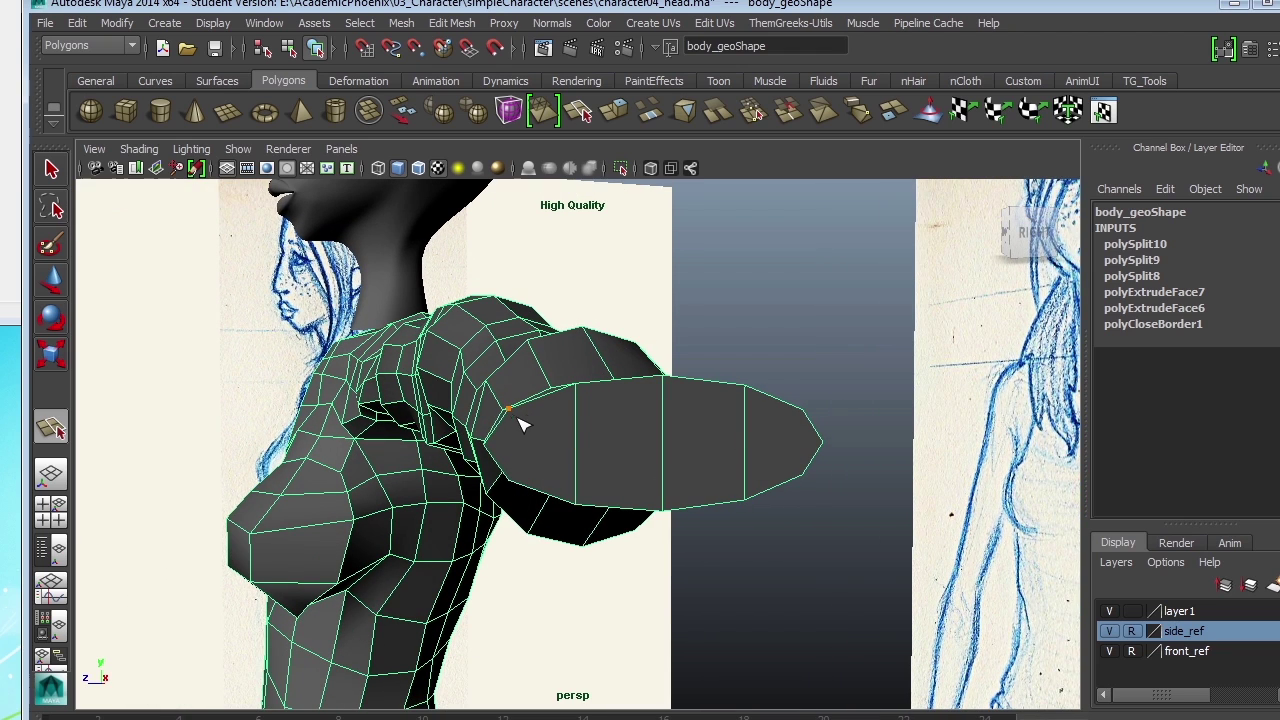
key("w")
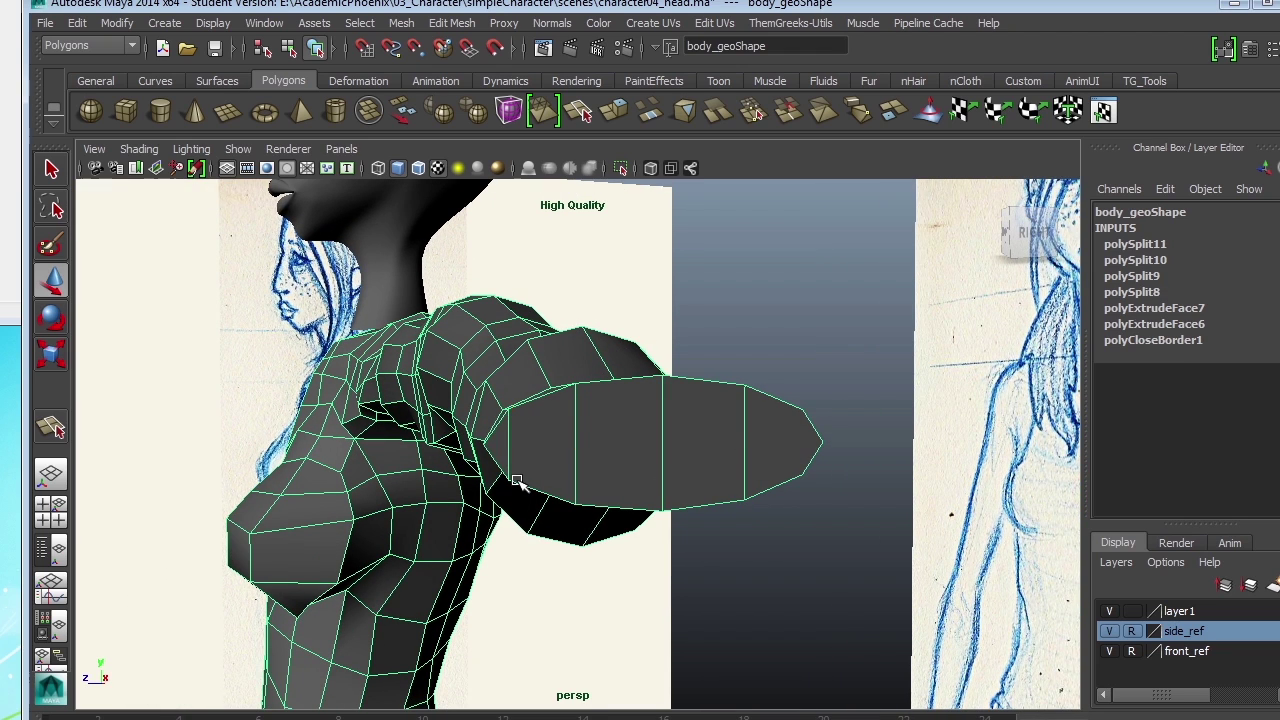
key("ctrl+z")
- Select the four faces on the palm's end and turn off Keep Faces Together
left_click_drag(648, 496, 733, 515, "alt")
right_click_drag(610, 457, 609, 486)
left_click(560, 471)
left_click(710, 443, "shift")
left_click(757, 420, "shift")
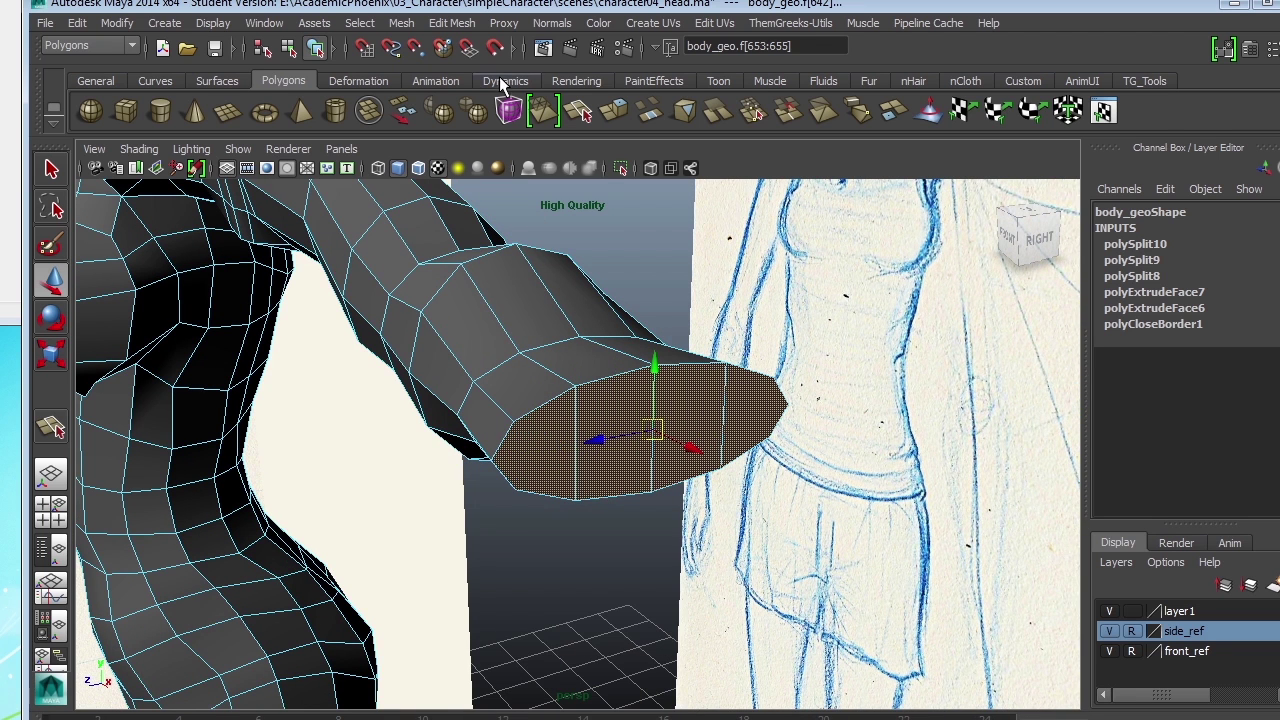
left_click(470, 23)
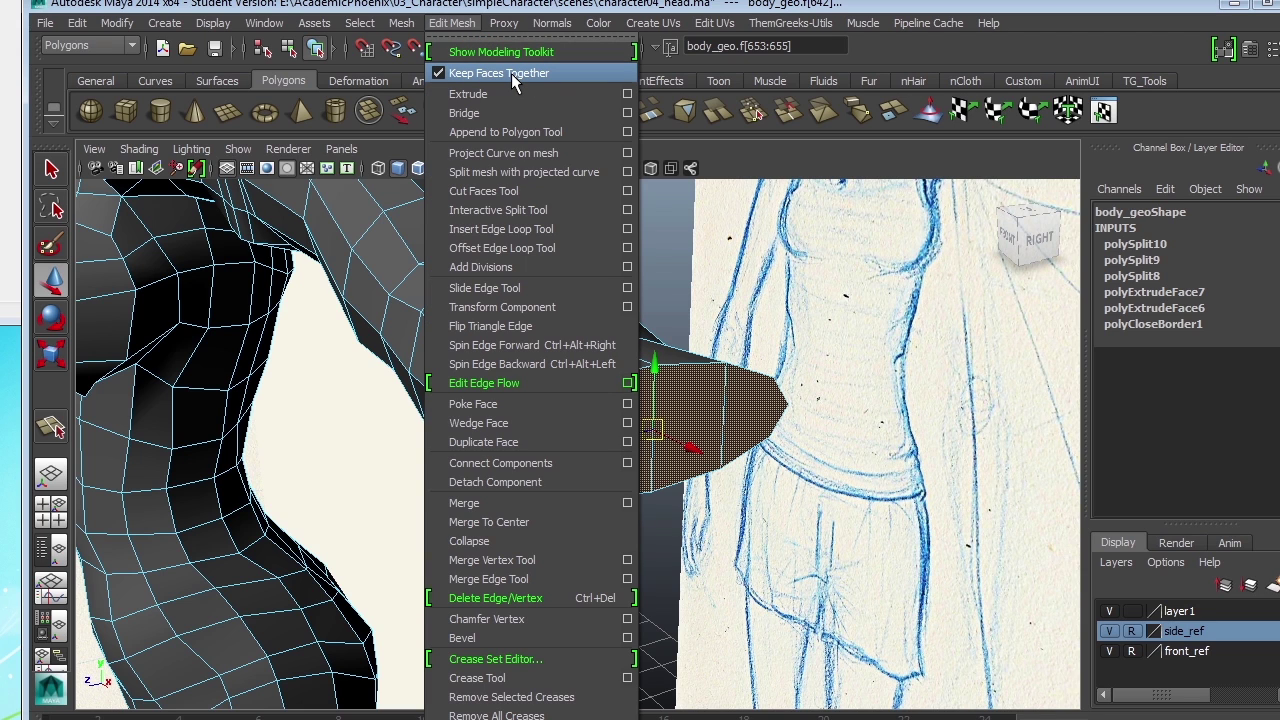
left_click(512, 73)
- Extrude the four selected faces outward by about 0.228 units along X and shrink each one into a separate finger base
left_click(452, 23)
left_click(490, 93)
left_click_drag(755, 482, 827, 420, "alt")
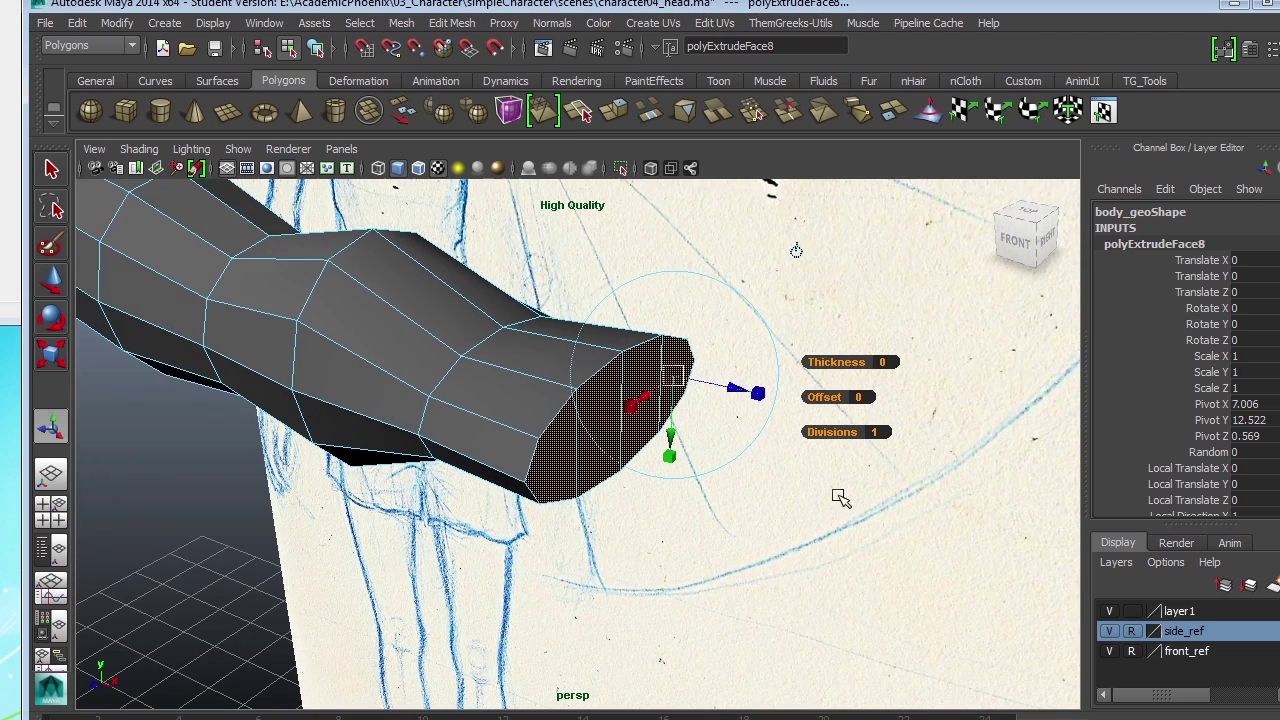
left_click_drag(686, 429, 850, 458)
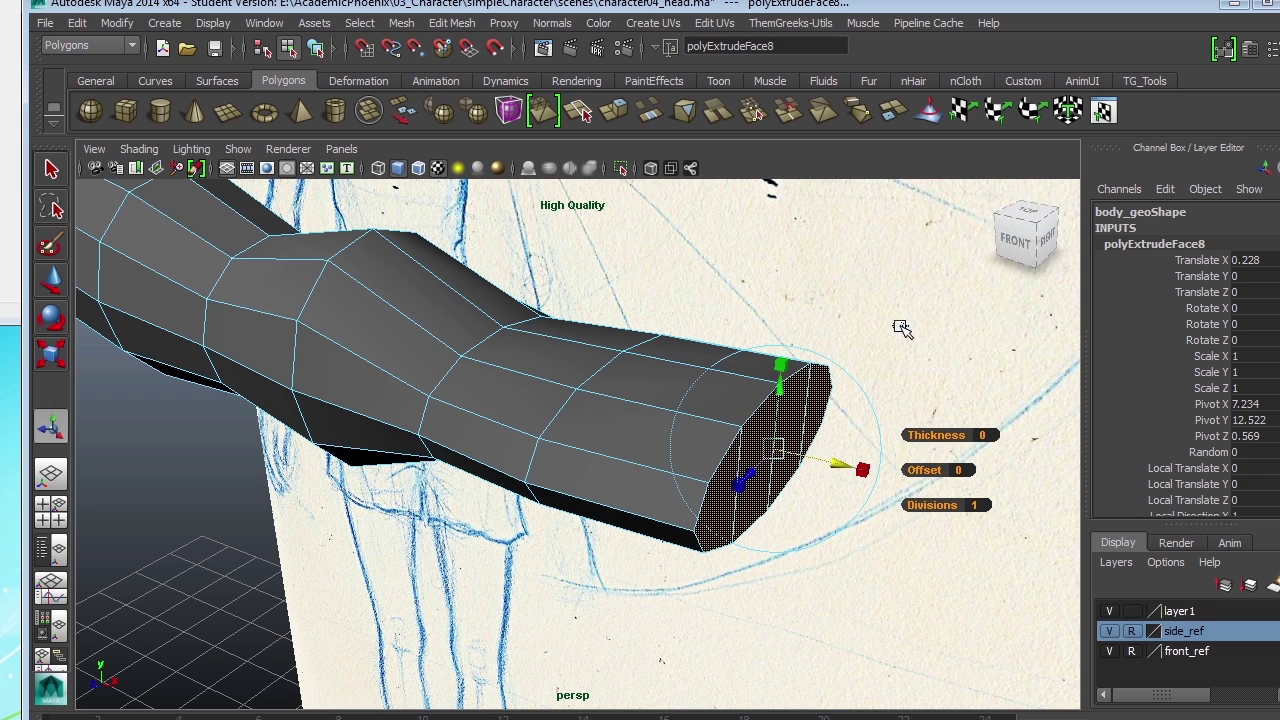
left_click(900, 328)
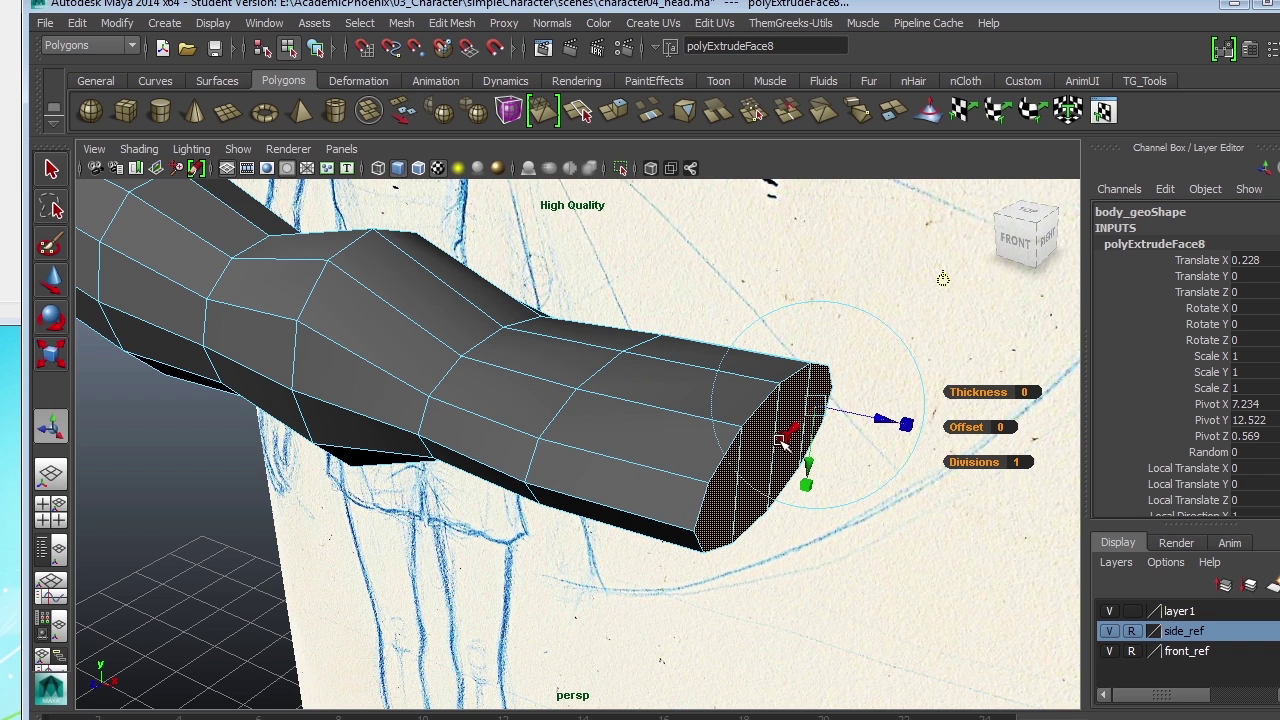
mouse_move(822, 412)
left_mouse_down()
mouse_move(790, 410)
mouse_move(857, 374)
mouse_move(771, 367)
mouse_move(722, 423)
left_mouse_up()
left_click_drag(845, 462, 887, 505)
- Repeat the extrusion on the four finger ends to build the finger segments, finishing with short tapered fingertips
left_click_drag(794, 518, 890, 508, "alt")
key("g")
left_click_drag(855, 377, 982, 383)
left_click_drag(982, 390, 901, 420, "alt")
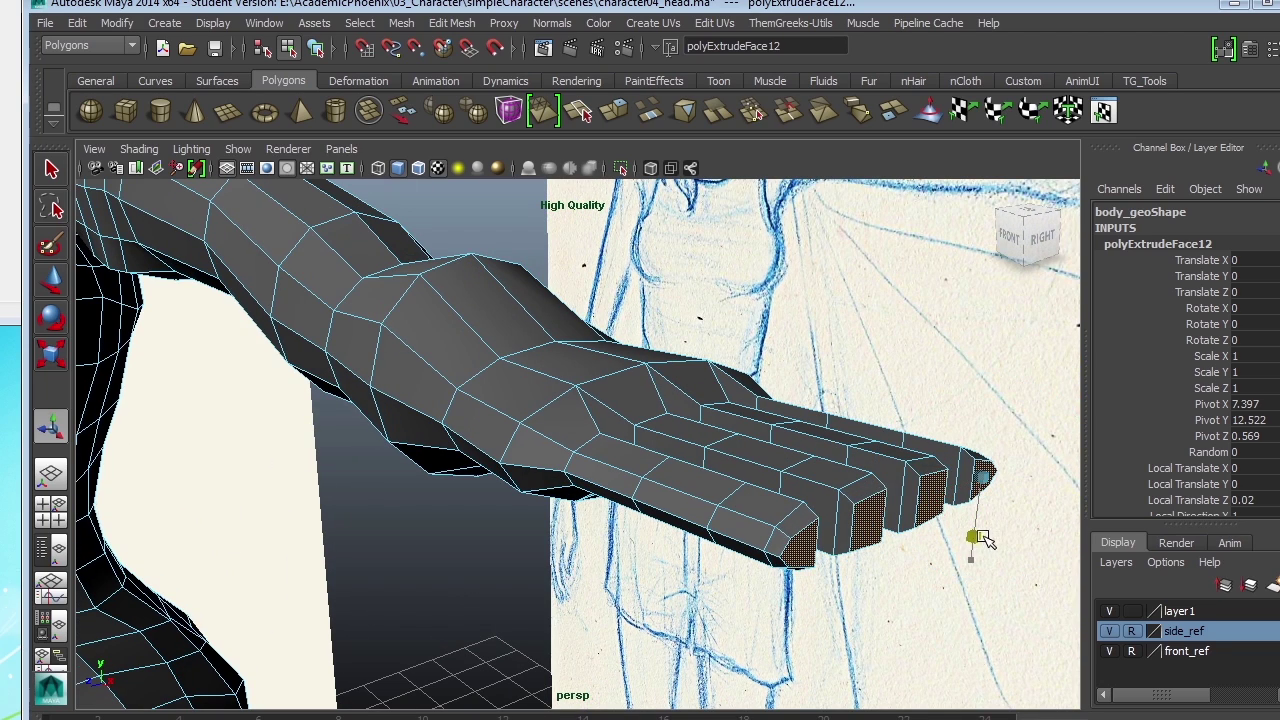
- Switch to vertex editing and move the finger and knuckle vertices to spread and shape the four fingers
left_click_drag(950, 497, 926, 580, "alt")
middle_click_drag(822, 441, 865, 333, "alt")
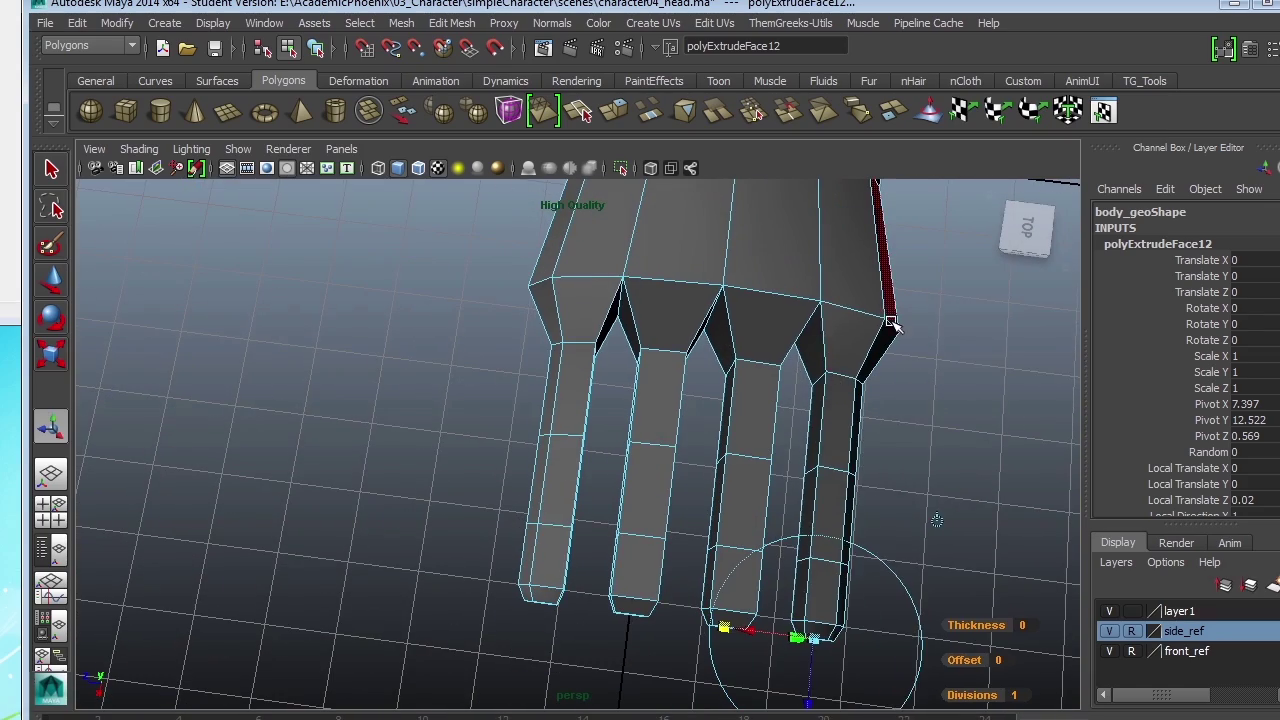
right_click_drag(865, 333, 820, 339)
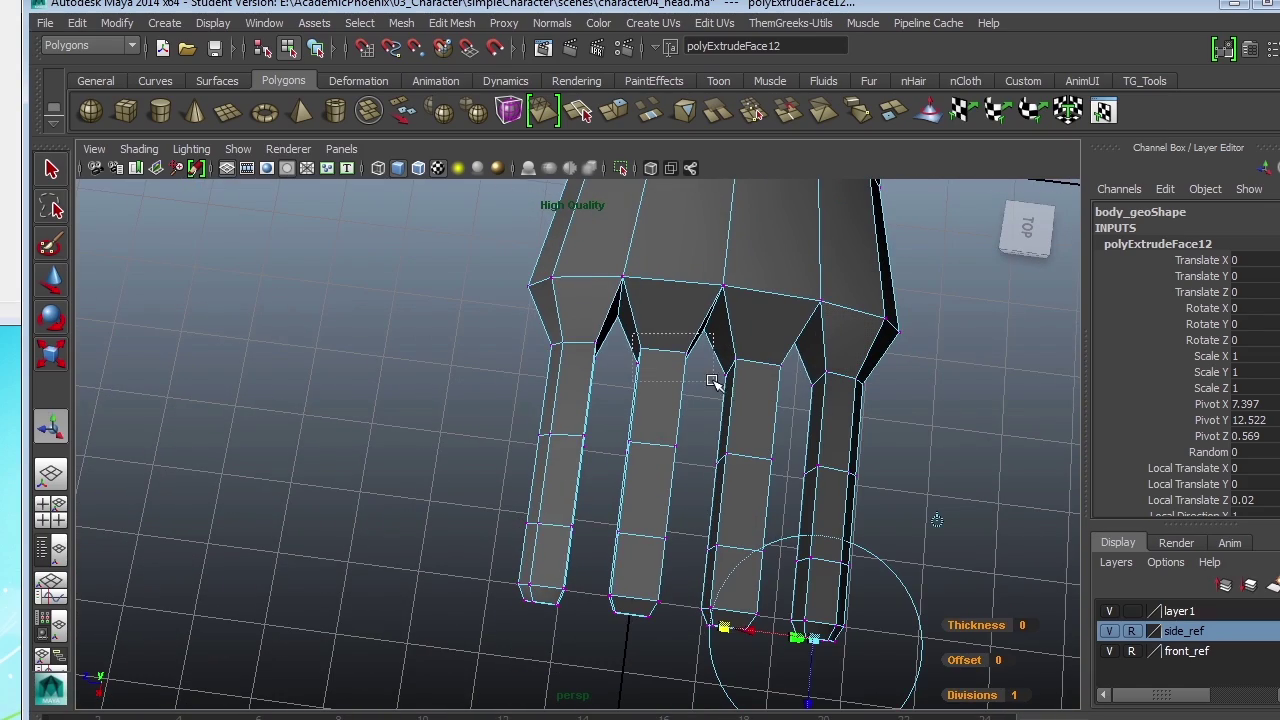
left_click_drag(623, 374, 662, 392, "alt")
left_click_drag(585, 447, 752, 448, "alt")
- Turn Keep Faces Together back on and insert an edge loop running lengthwise along the sides and tips of all four fingers
left_click(460, 28)
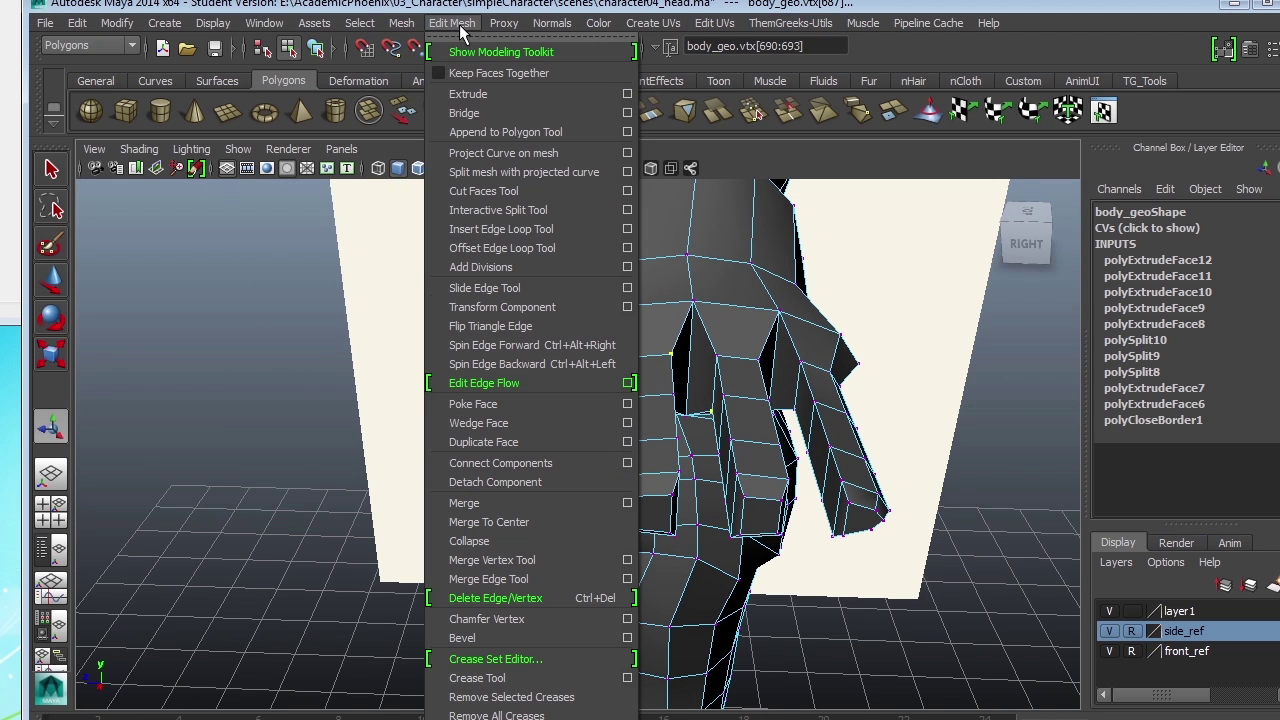
left_click(465, 73)
left_click(455, 28)
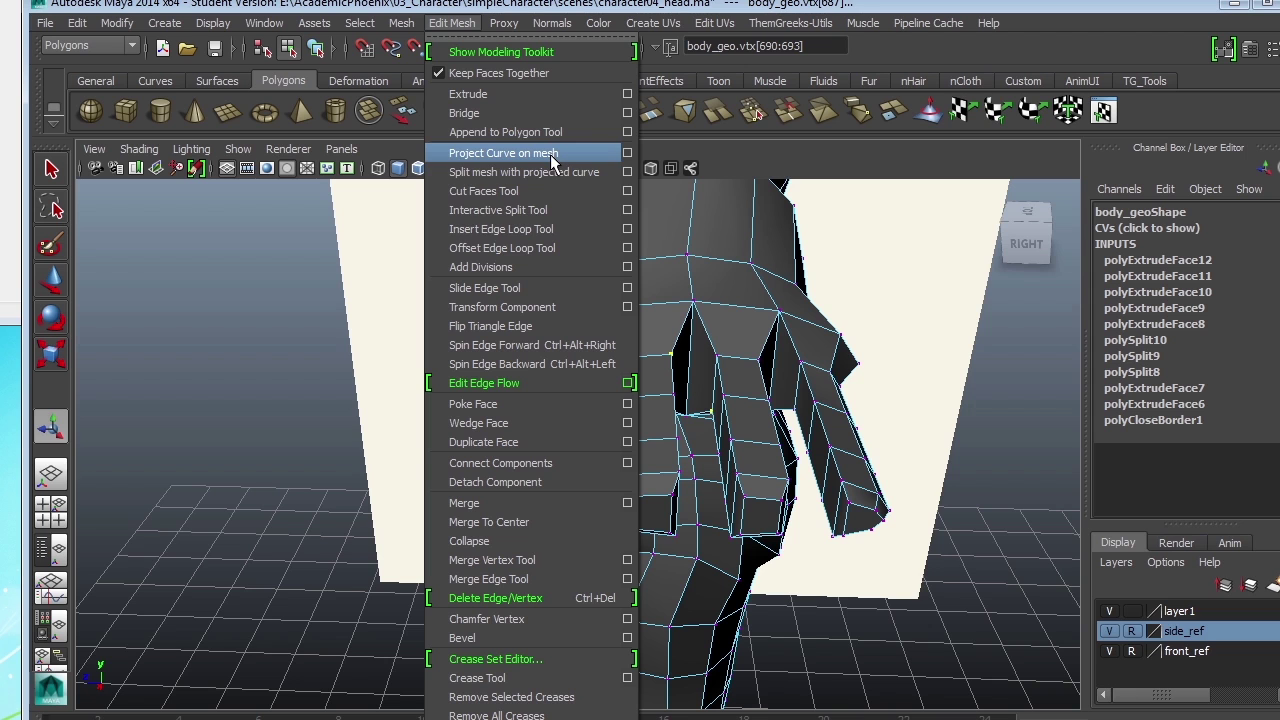
left_click(557, 229)
left_click_drag(687, 521, 658, 498, "alt")
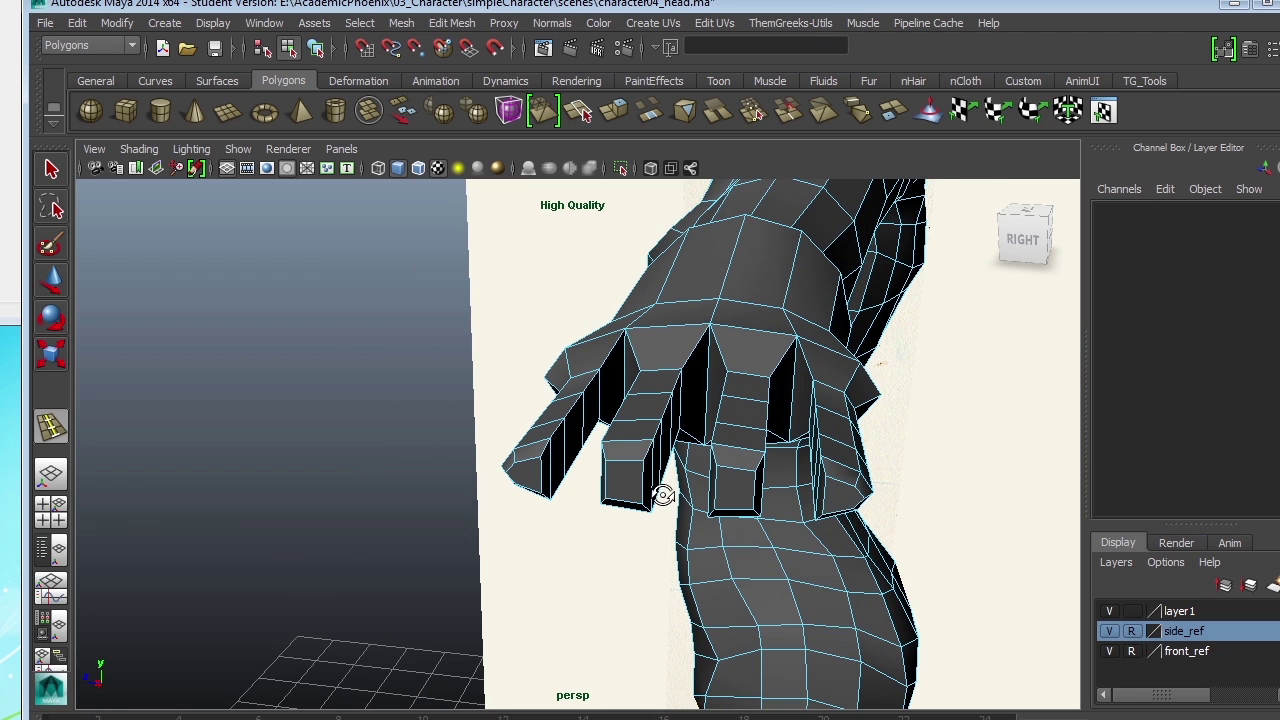
left_click(648, 491)
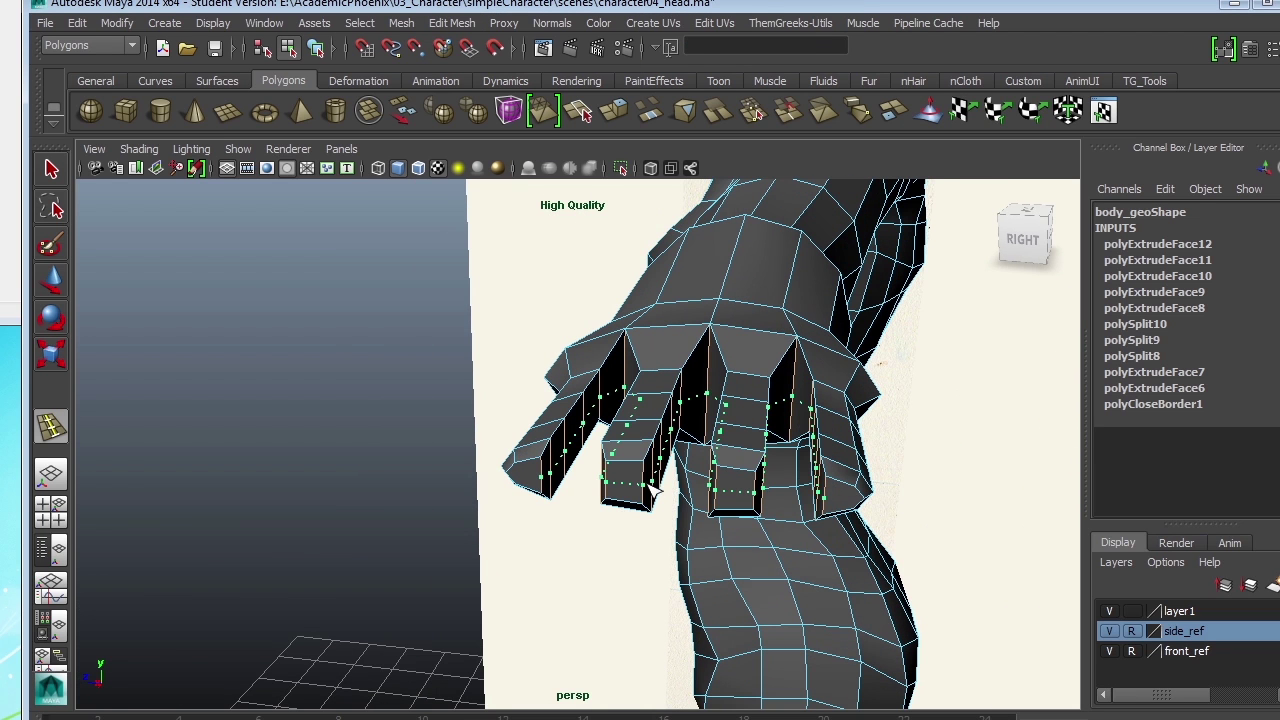
key("w")
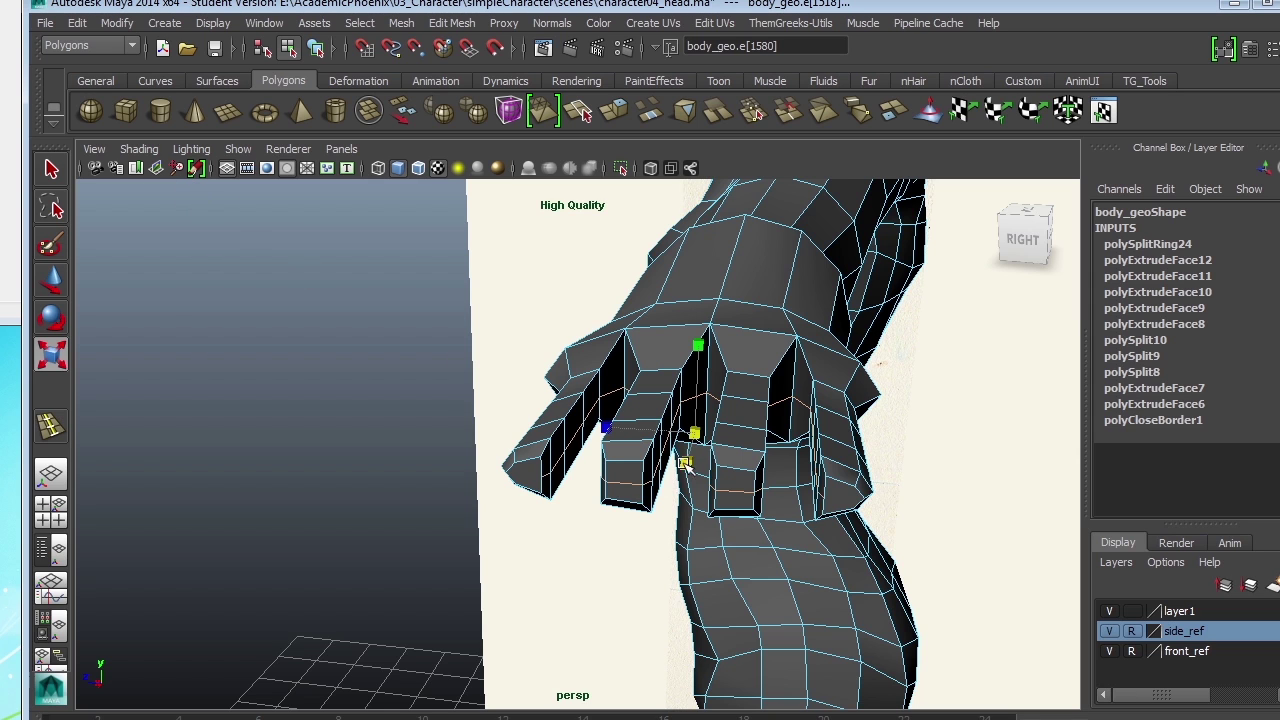
mouse_move(603, 427)
left_mouse_down()
mouse_move(631, 429)
mouse_move(618, 428)
left_mouse_up()
key("ctrl+z")
- Select the new loop's edges on the index finger's inner side and move them outward along Z to round that side
left_click_drag(624, 527, 606, 443, "alt")
right_click_drag(585, 453, 588, 433)
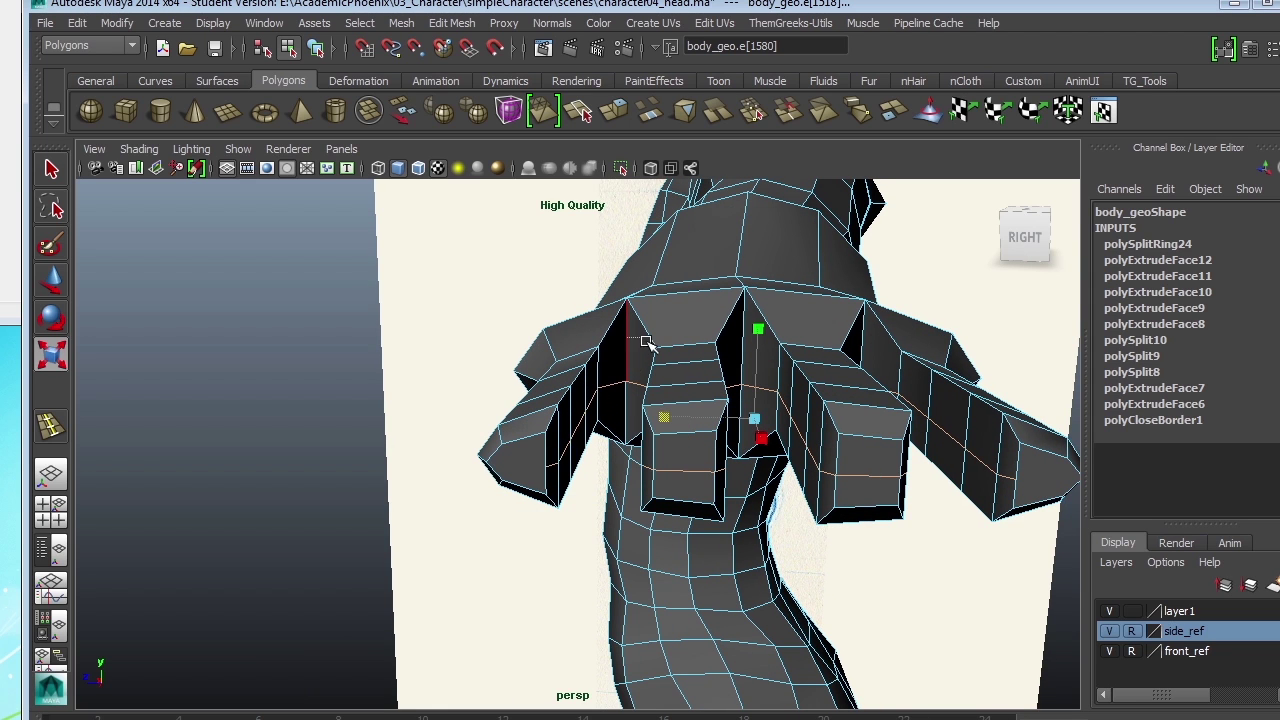
left_click_drag(762, 412, 614, 387)
key("w")
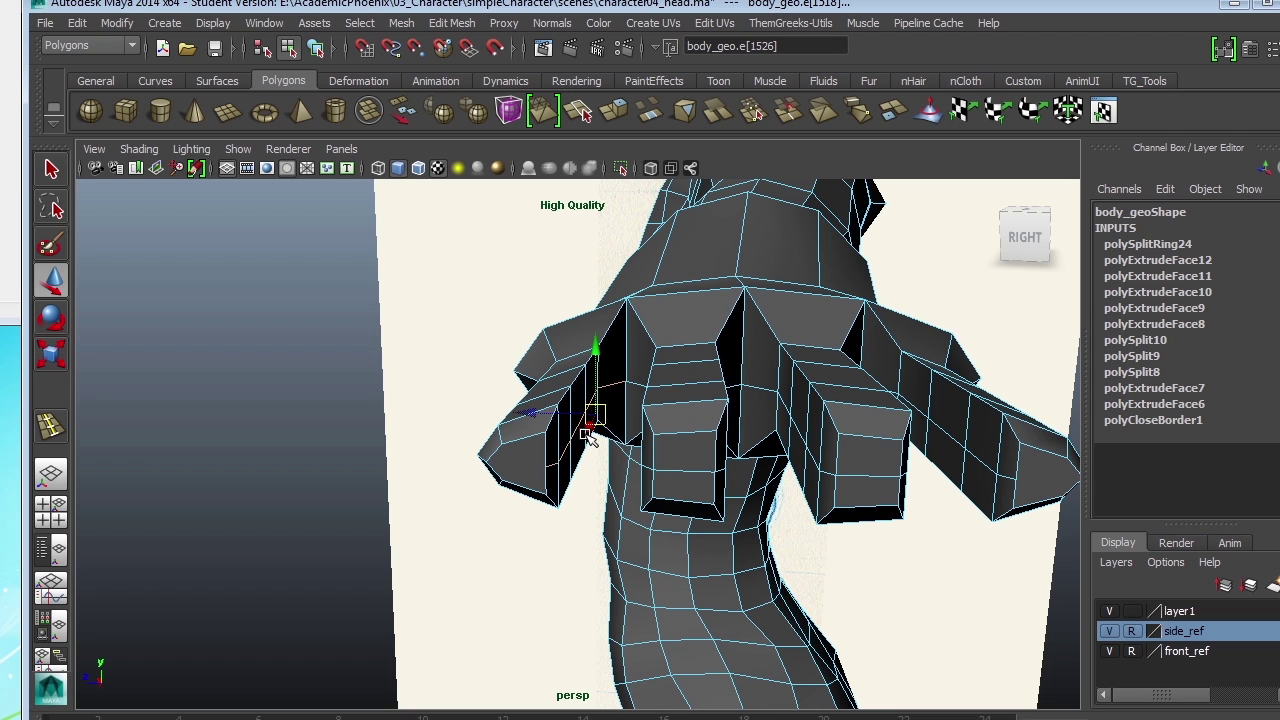
mouse_move(528, 412)
left_mouse_down()
mouse_move(580, 432)
mouse_move(543, 424)
left_mouse_up()
- Select the new loop's edges around the middle finger and scale them wider along Z to round the finger's profile
key("r")
left_click_drag(563, 457, 654, 463, "alt")
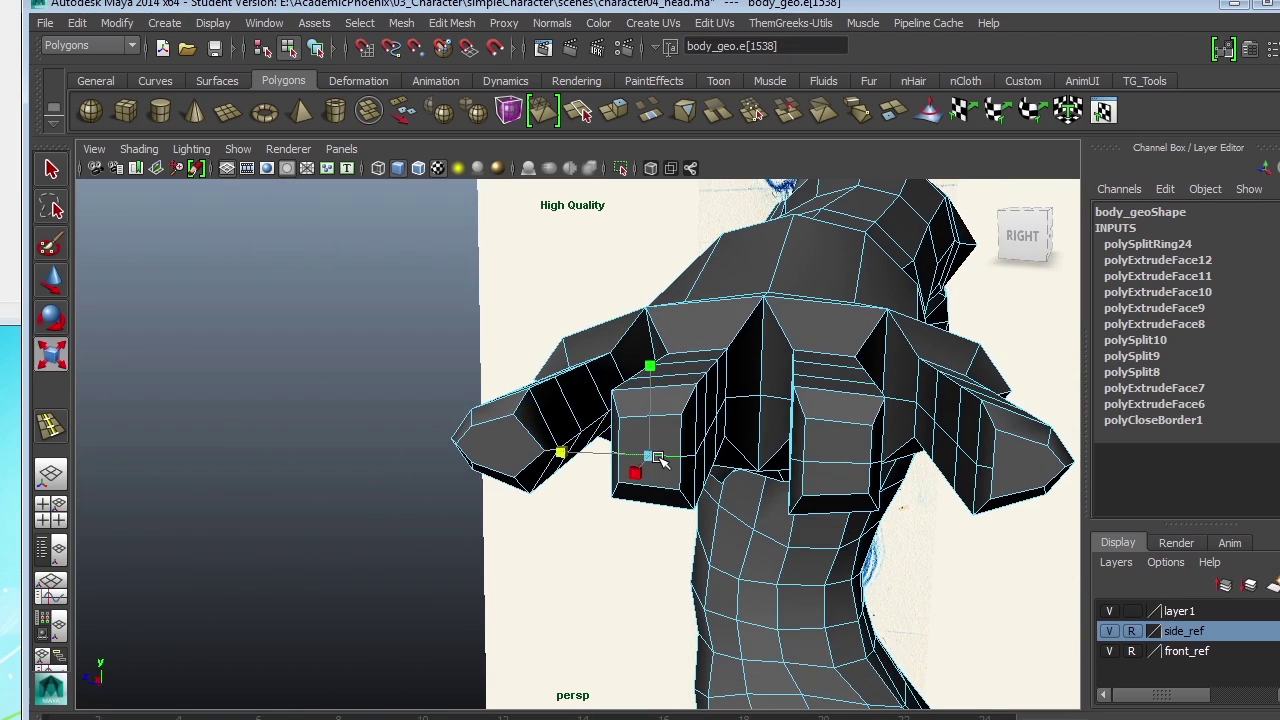
left_click_drag(1018, 592, 760, 270)
left_click_drag(428, 373, 519, 400, "alt")
left_click_drag(603, 510, 595, 418)
middle_click_drag(595, 418, 574, 420)
- Select the new loop's edges around the ring finger and scale them wider along Z to match the middle finger
left_click_drag(928, 511, 884, 466, "alt")
double_click(820, 431)
left_click_drag(1068, 546, 968, 445)
left_click_drag(666, 520, 781, 559)
left_click_drag(752, 440, 965, 465)
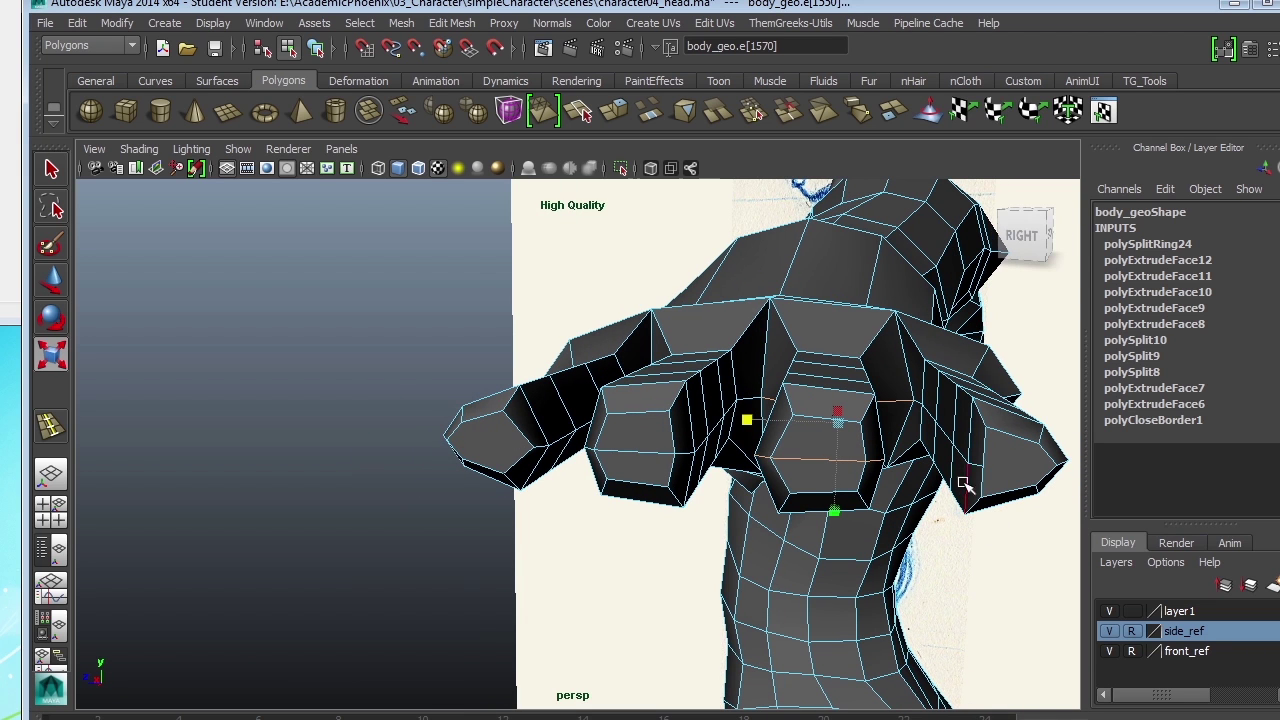
- Limit the selection to the loop edges on the little finger's inner side and move them outward toward the ring finger
left_click(924, 473)
left_click_drag(349, 245, 897, 575, "ctrl")
key("w")
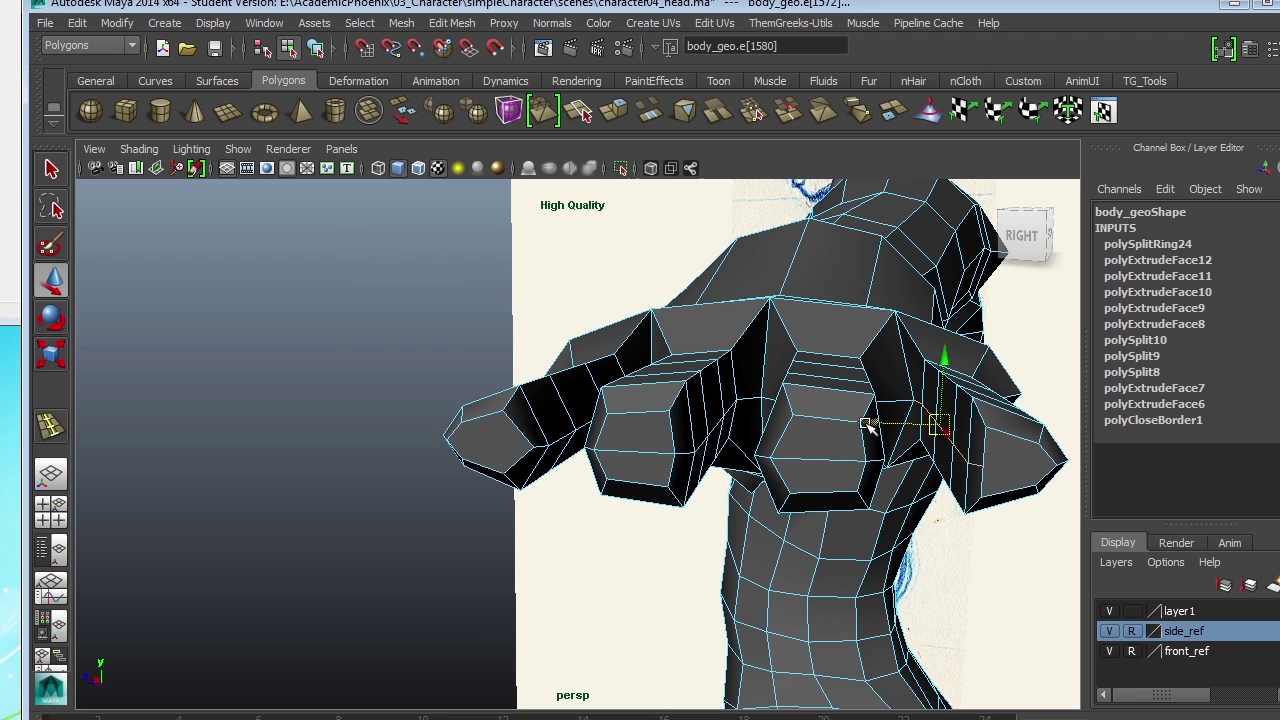
middle_click_drag(868, 424, 845, 422)
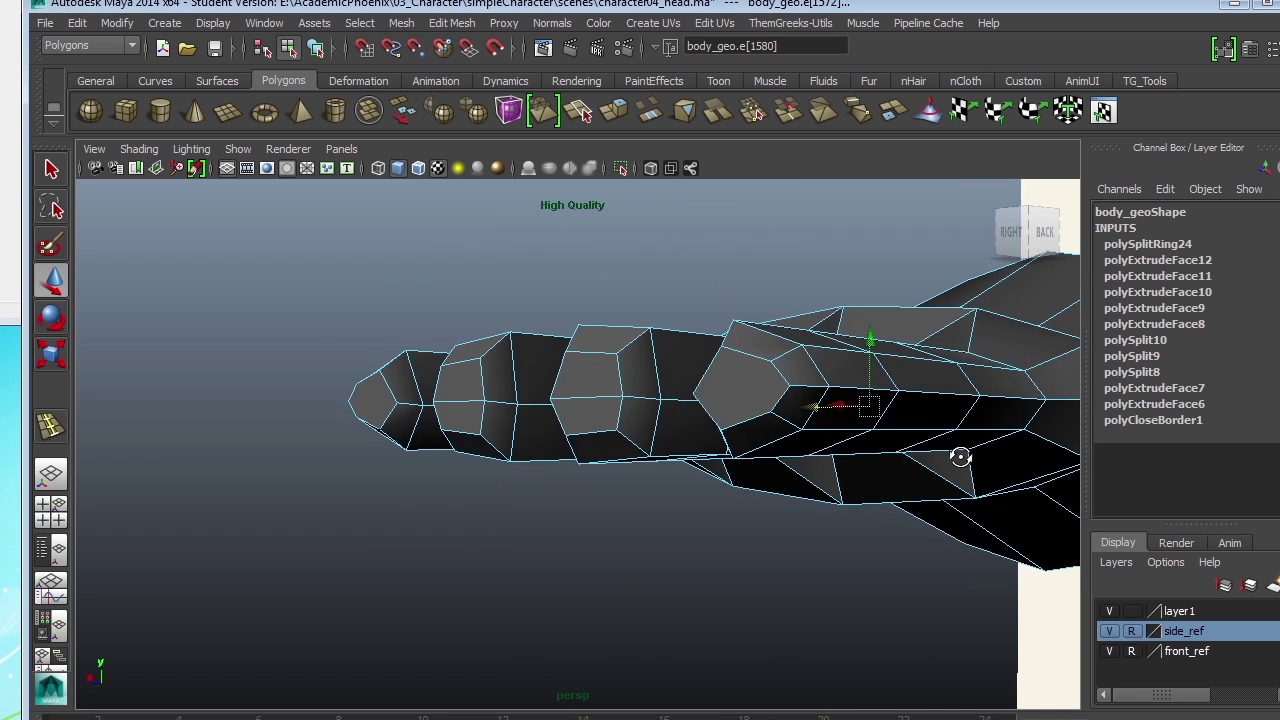
- Examine the rounded fingers and fingertip edges from several angles, including with the smooth mesh preview
left_click_drag(960, 457, 1022, 466, "alt")
left_click_drag(720, 535, 872, 606, "alt")
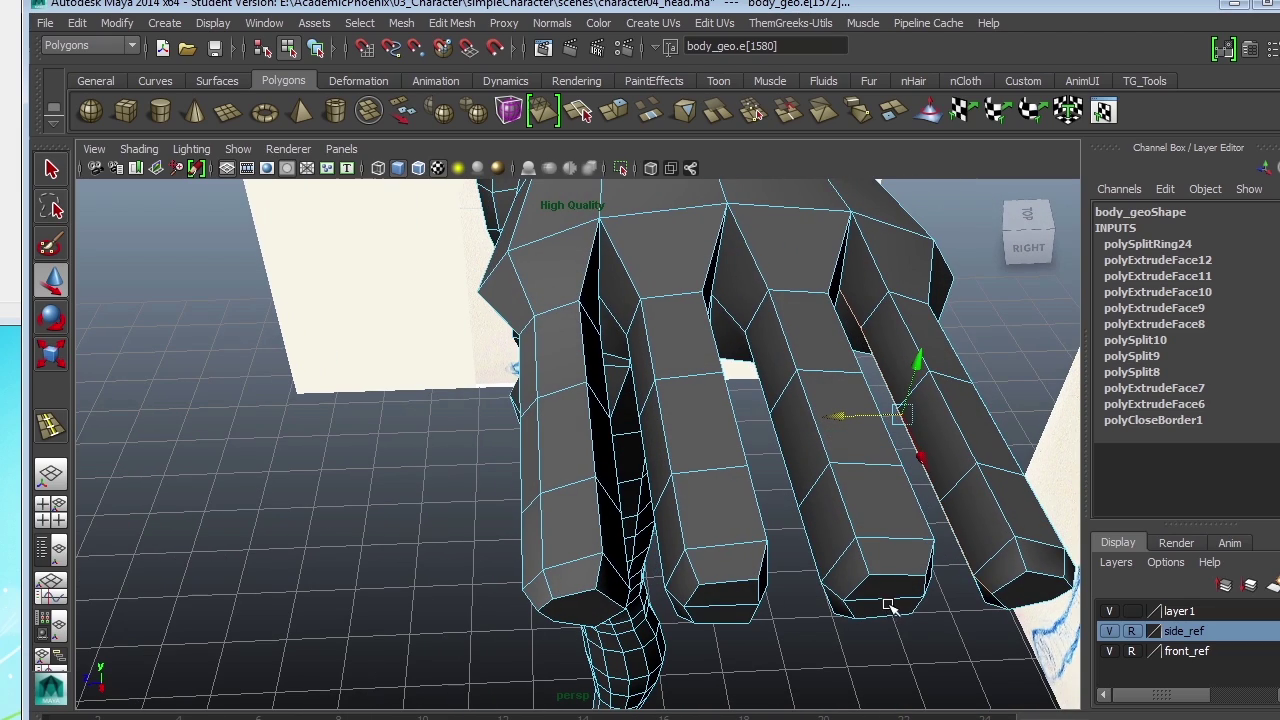
left_click(729, 604)
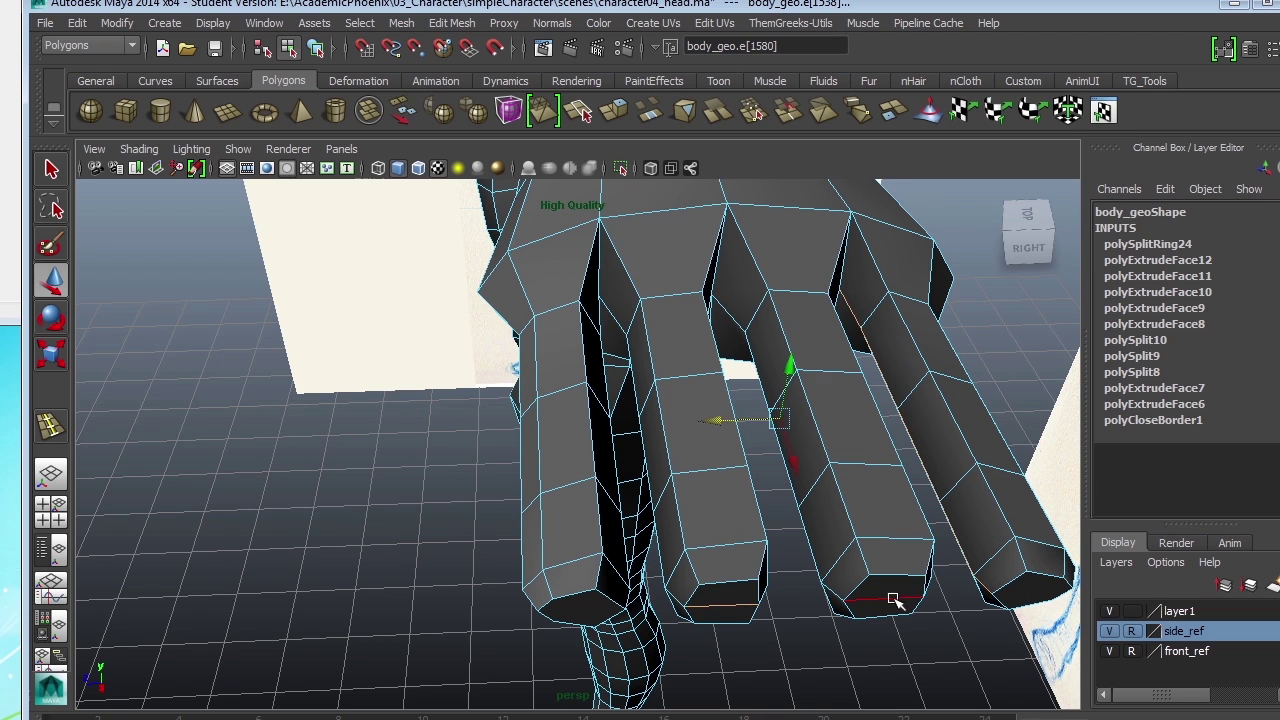
left_click(893, 599)
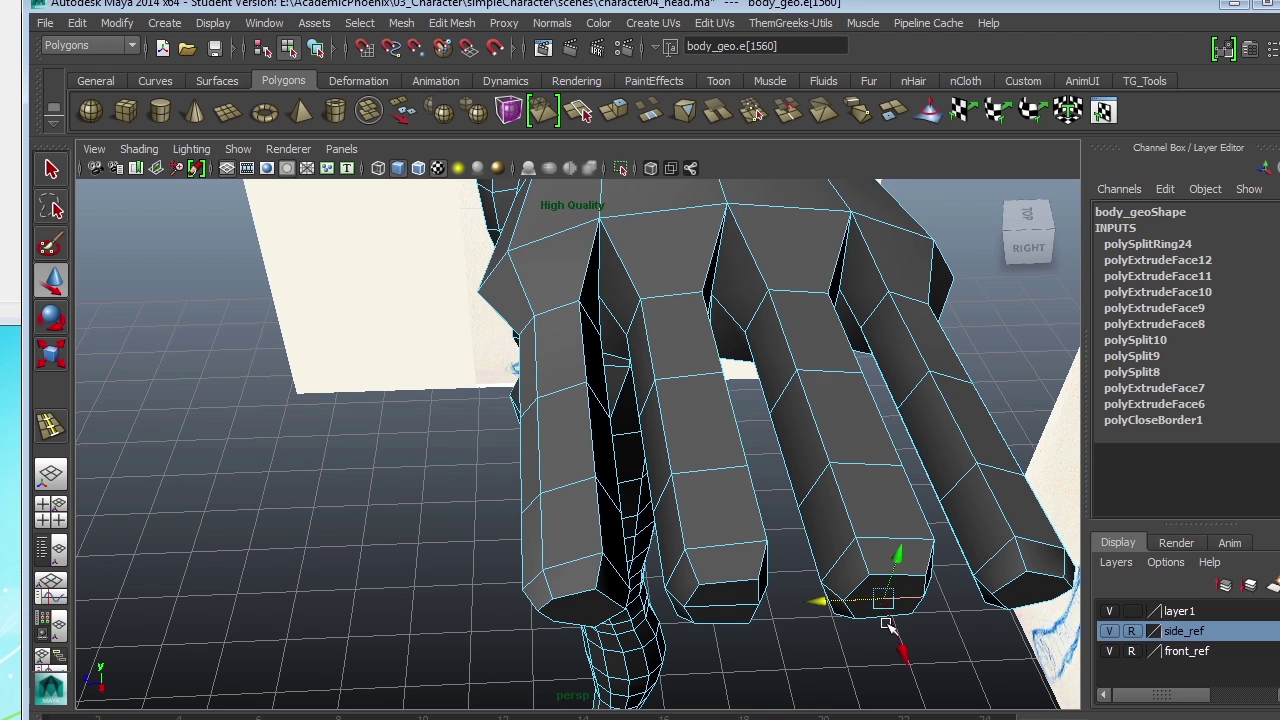
left_click(720, 607)
key("3")
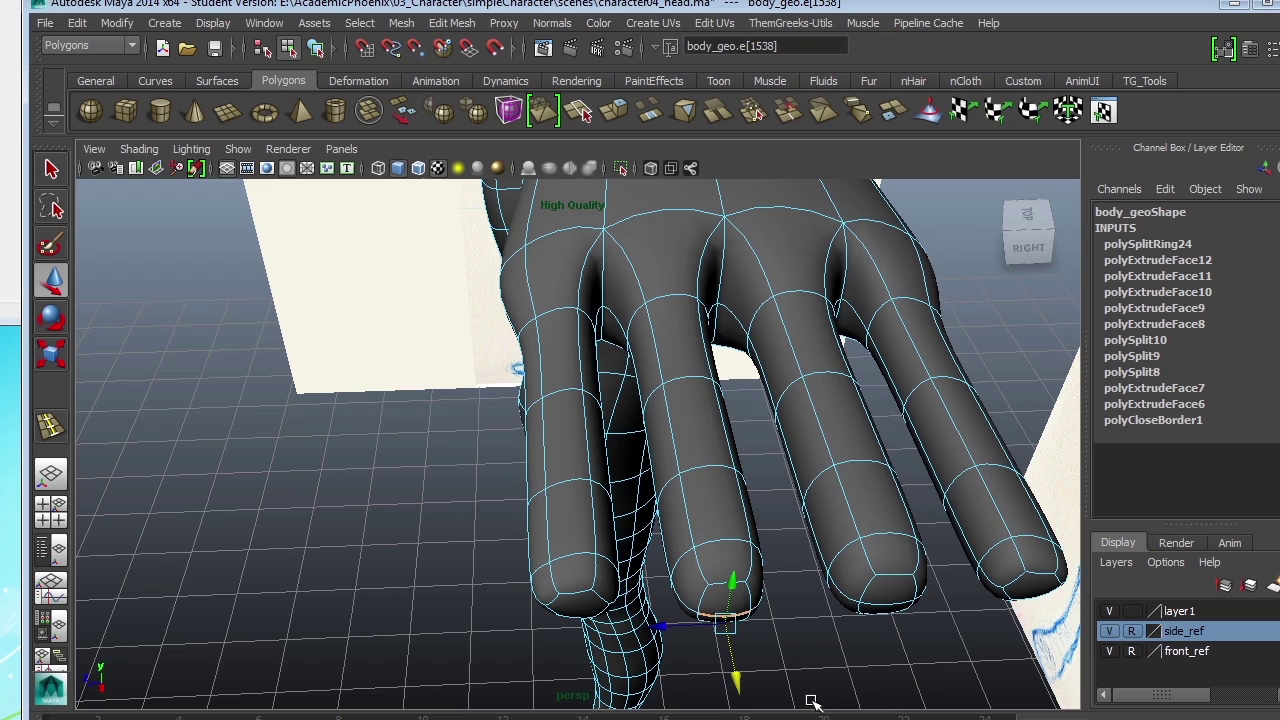
key("1")
left_click(906, 611)
left_click_drag(906, 600, 900, 478, "alt")
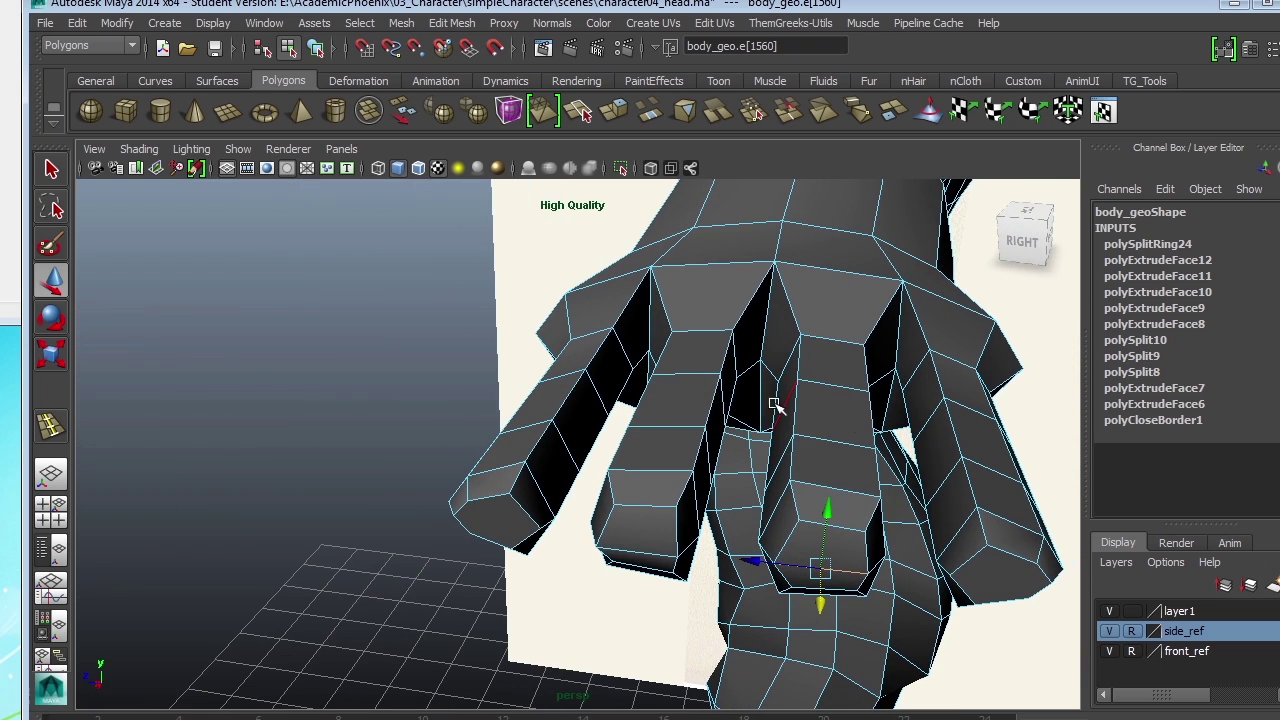
- Select the edges at the base of the ring finger's underside and shift them slightly sideways along Z
left_click(871, 422)
left_click(797, 397)
key("r")
left_click_drag(769, 428, 854, 363, "alt")
left_click(789, 389)
left_click(789, 380)
left_click_drag(789, 371, 851, 460, "alt")
key("e")
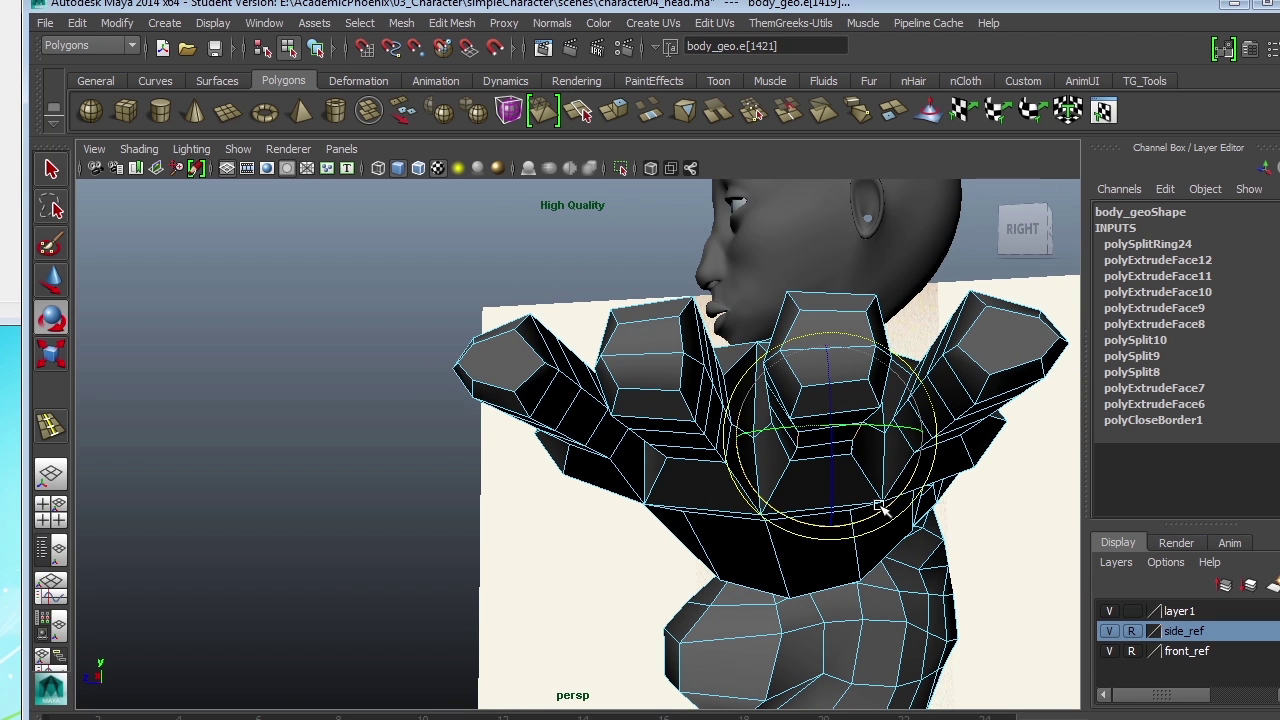
key("w")
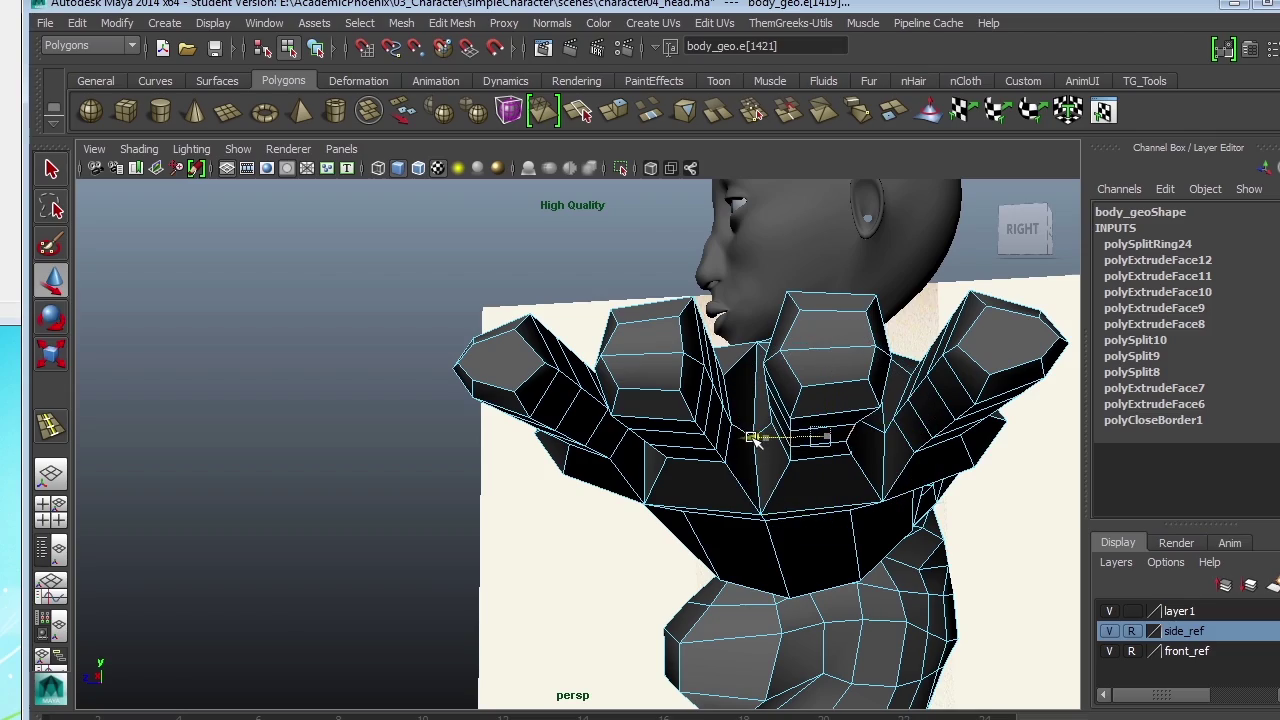
- Switch to vertex editing, select the little finger's vertices and move them away from the ring finger in a shaded top view
left_click_drag(826, 405, 789, 543, "alt")
right_click_drag(789, 543, 652, 467, "alt")
left_click_drag(651, 468, 704, 483, "alt")
right_click_drag(705, 483, 842, 535, "alt")
left_click_drag(788, 484, 714, 485, "alt")
right_click_drag(714, 485, 773, 517, "alt")
left_click_drag(772, 517, 668, 430, "alt")
right_click_drag(648, 413, 578, 408)
left_click_drag(699, 544, 706, 472)
key("space")
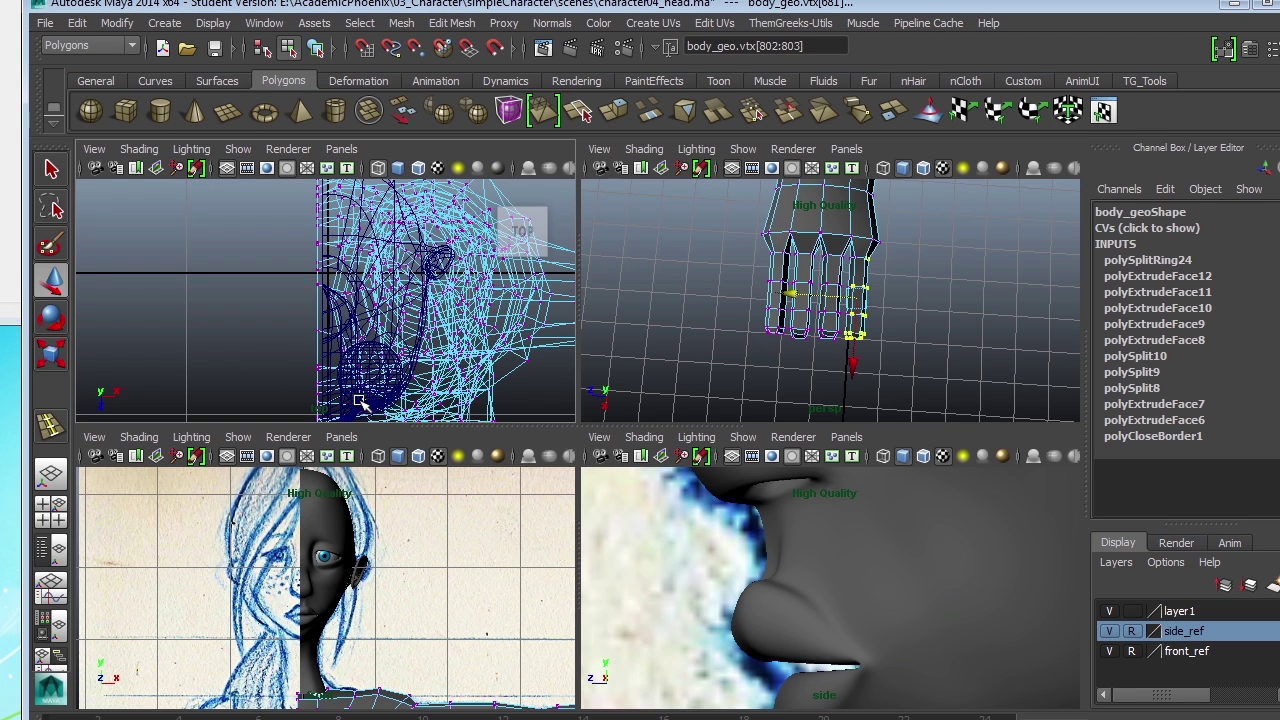
key("space")
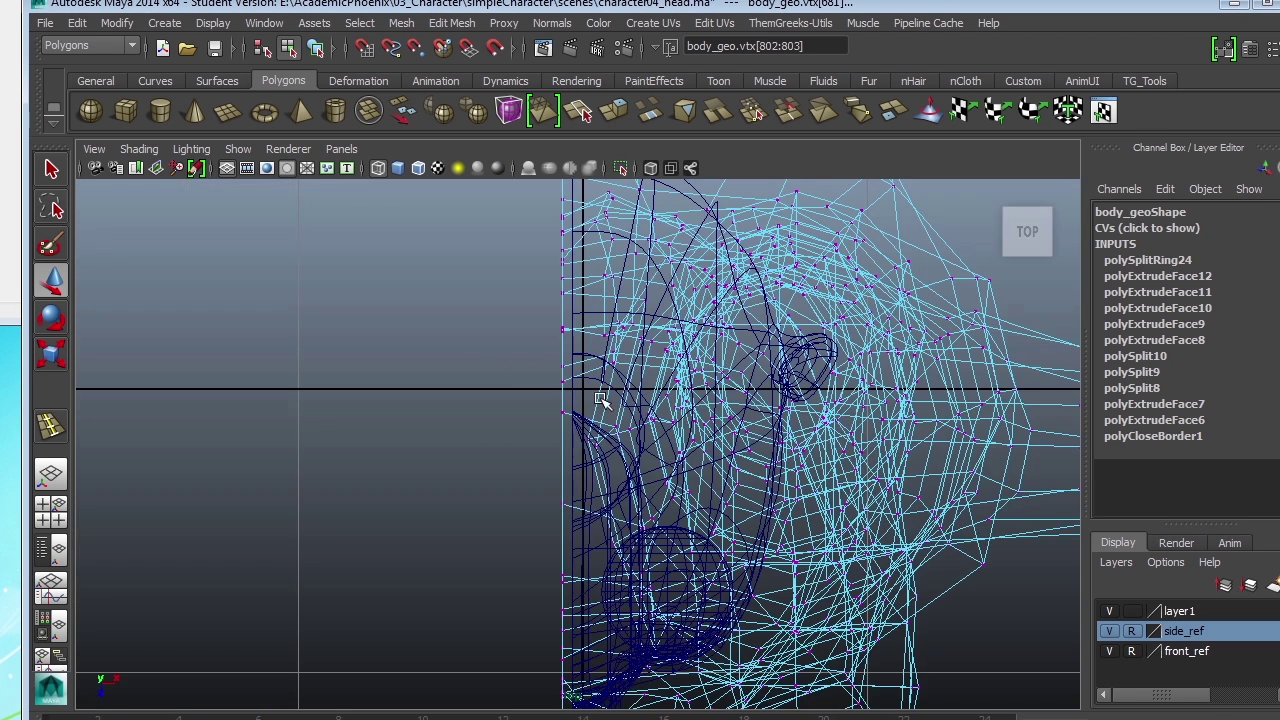
key("f")
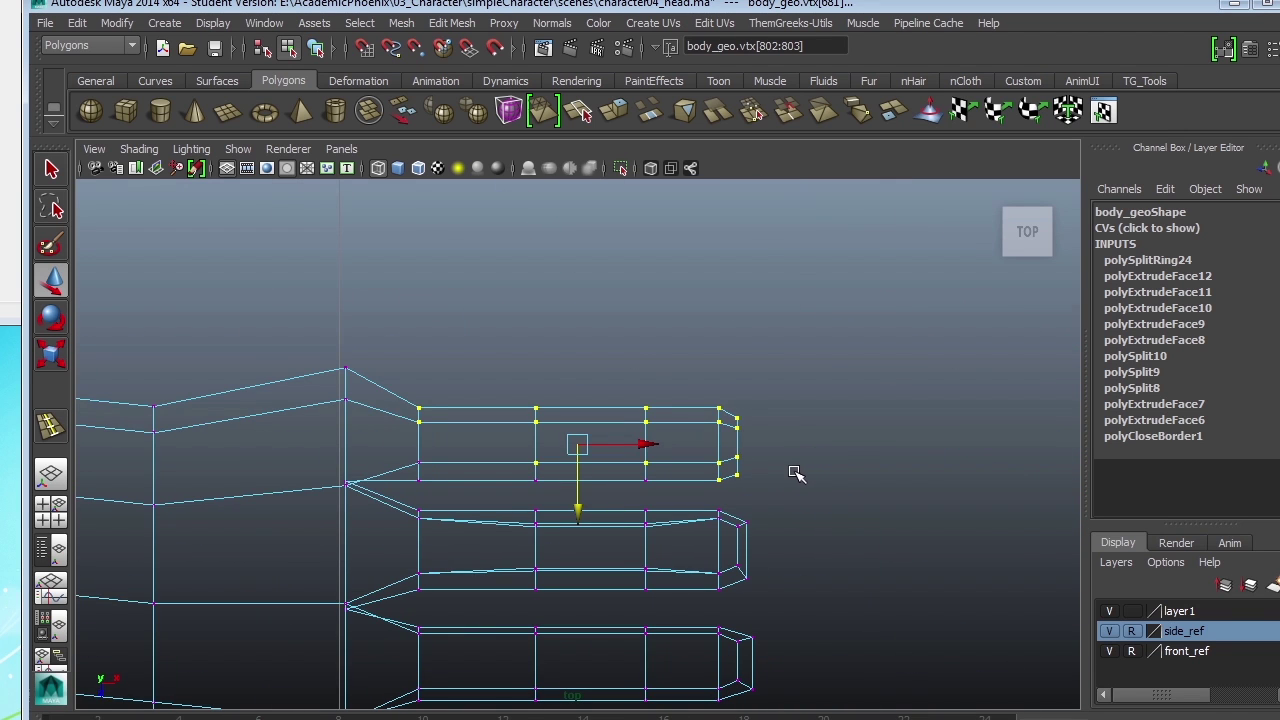
key("5")
middle_click_drag(714, 486, 795, 406, "alt")
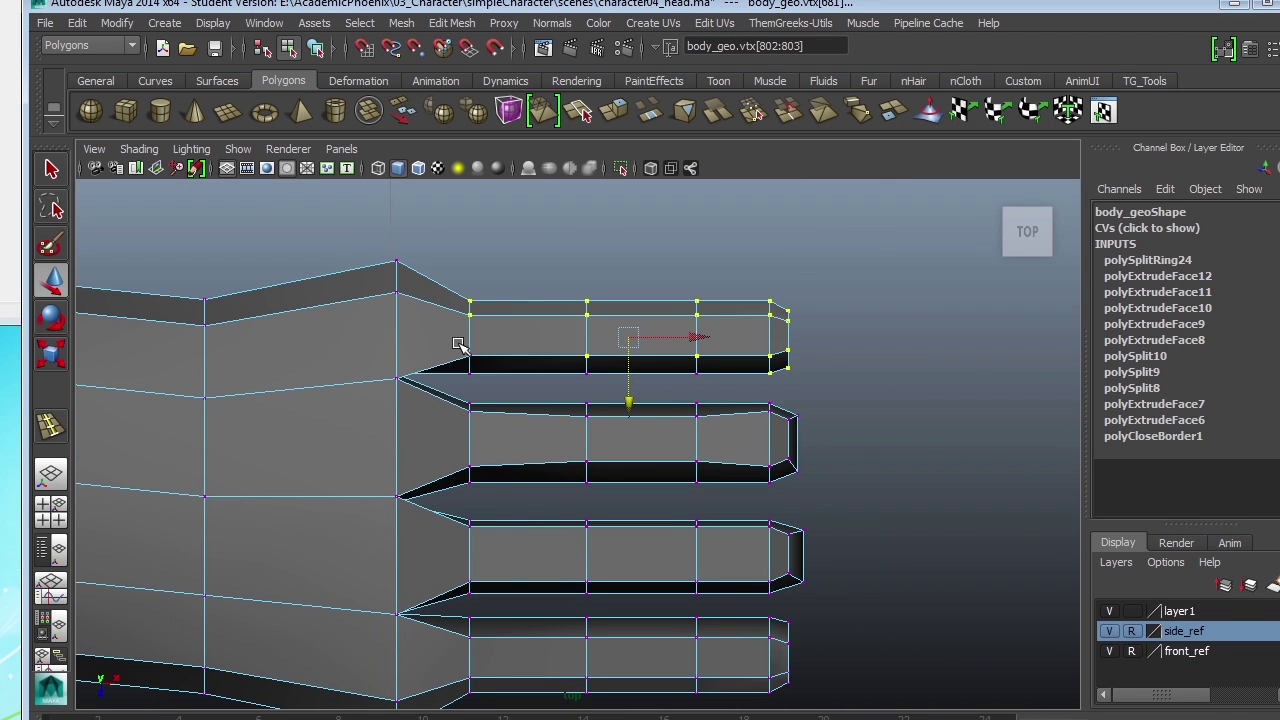
left_click_drag(629, 397, 631, 364)
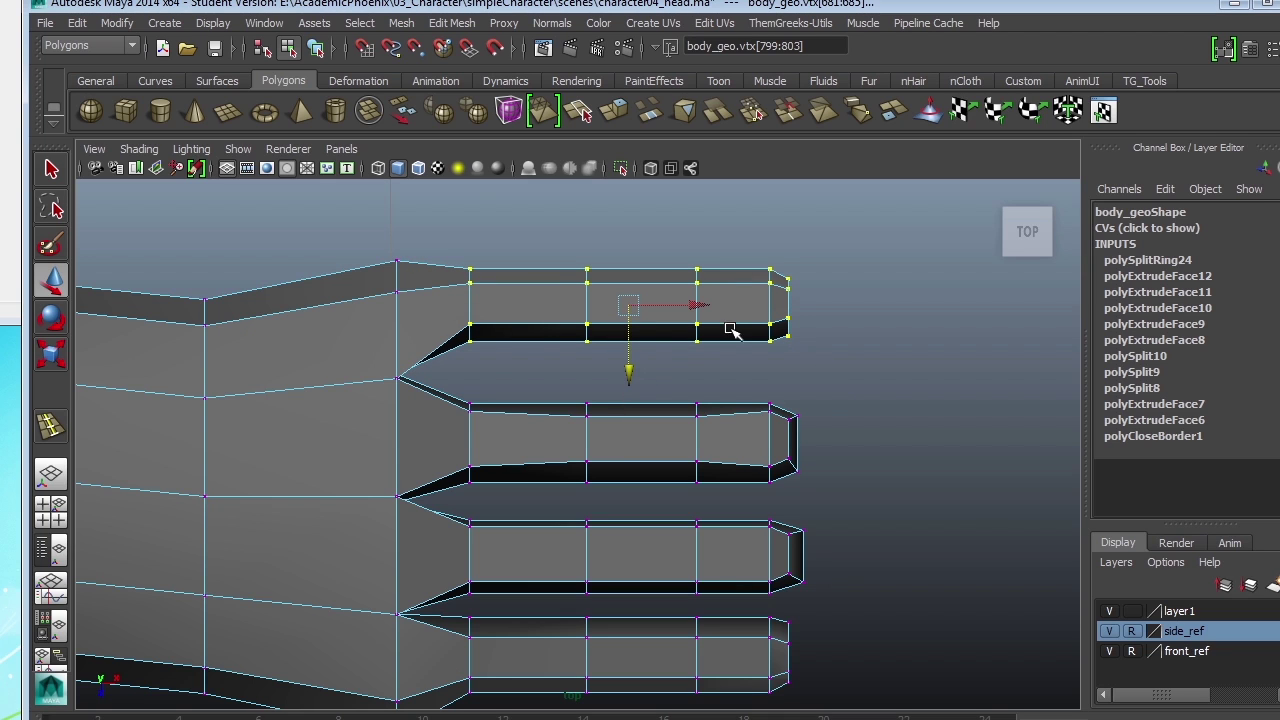
- Shorten the little finger by scaling its vertices along X, and move it back toward the palm
key("r")
left_click_drag(537, 306, 559, 307)
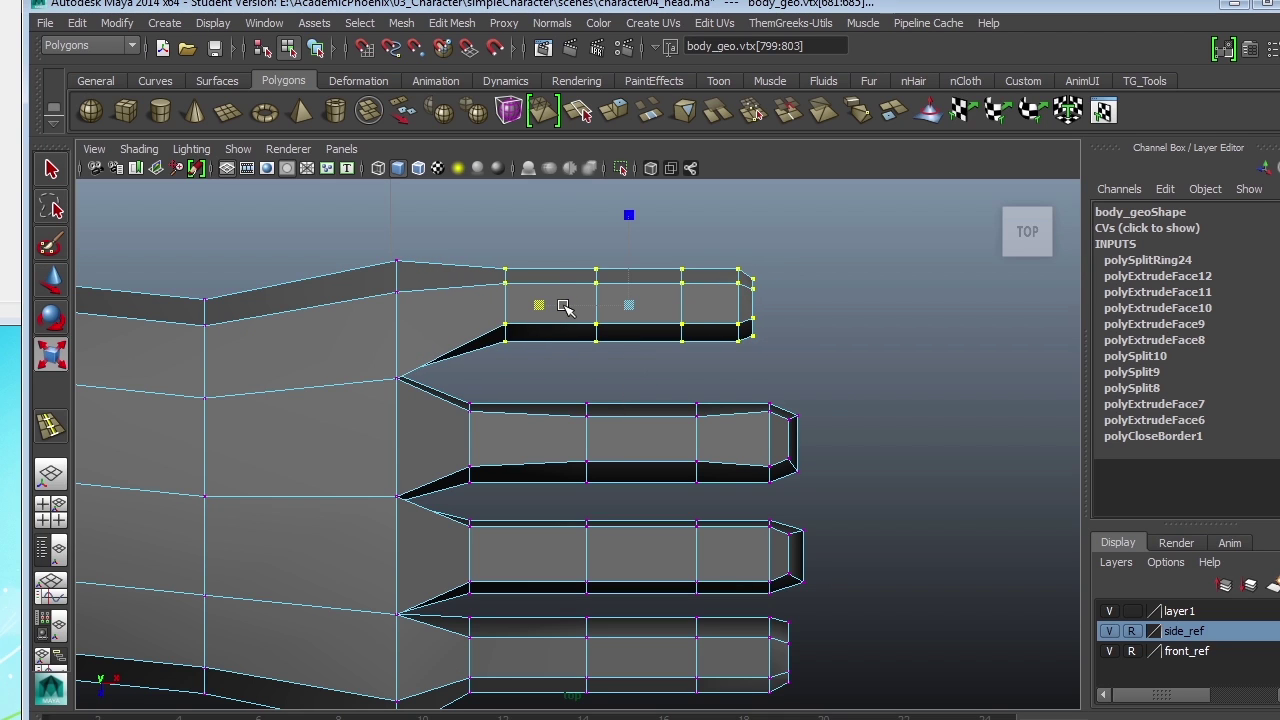
key("w")
right_click_drag(731, 352, 514, 318, "alt")
right_click_drag(678, 427, 1065, 674, "alt")
scroll(750, 468, "up", 1)
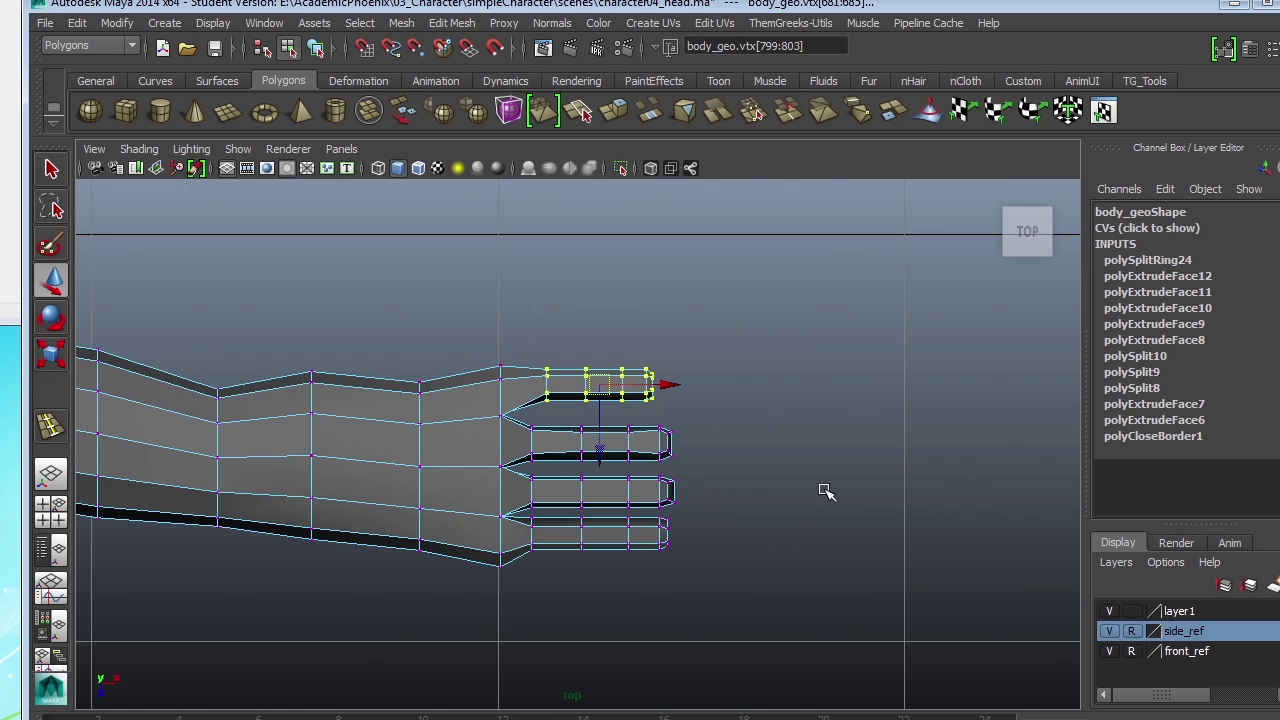
left_click_drag(651, 382, 633, 382)
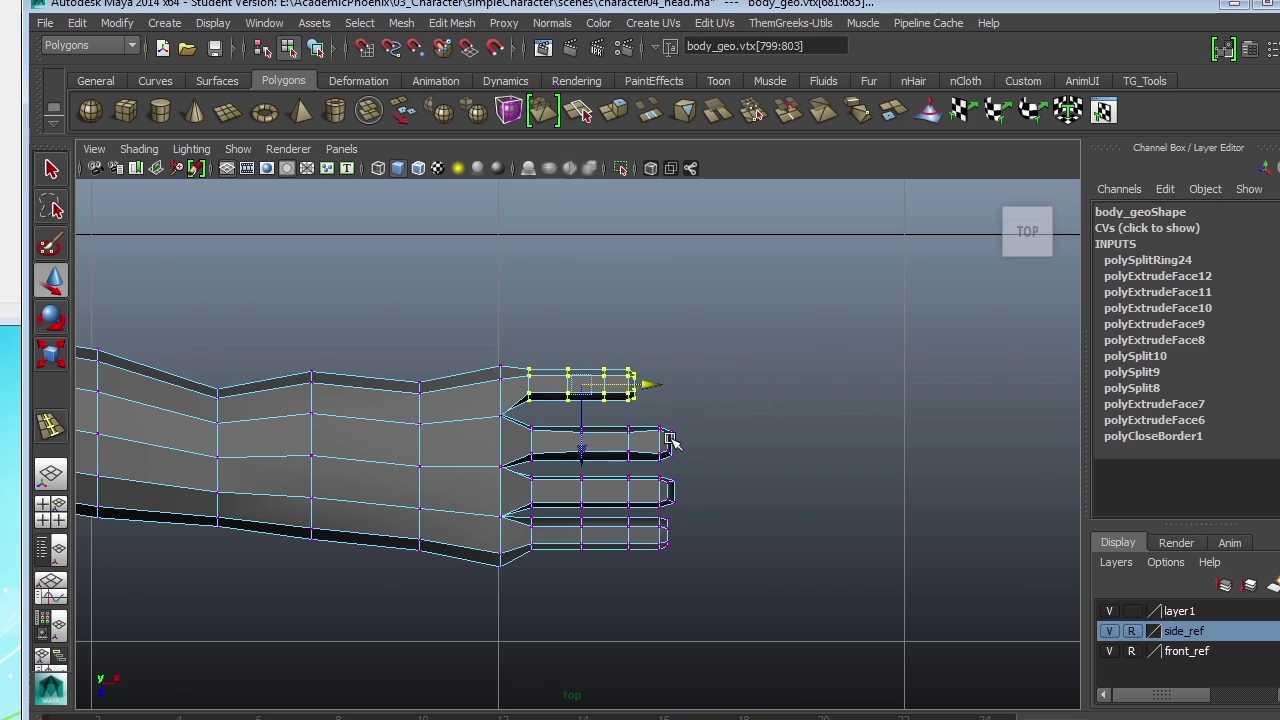
- Move the ring finger's vertices back toward the palm and shift the middle finger's vertices closer to the ring finger
middle_click_drag(657, 398, 714, 369, "alt")
right_click_drag(714, 369, 826, 456, "alt")
left_click_drag(819, 436, 579, 371)
left_click_drag(743, 407, 684, 402)
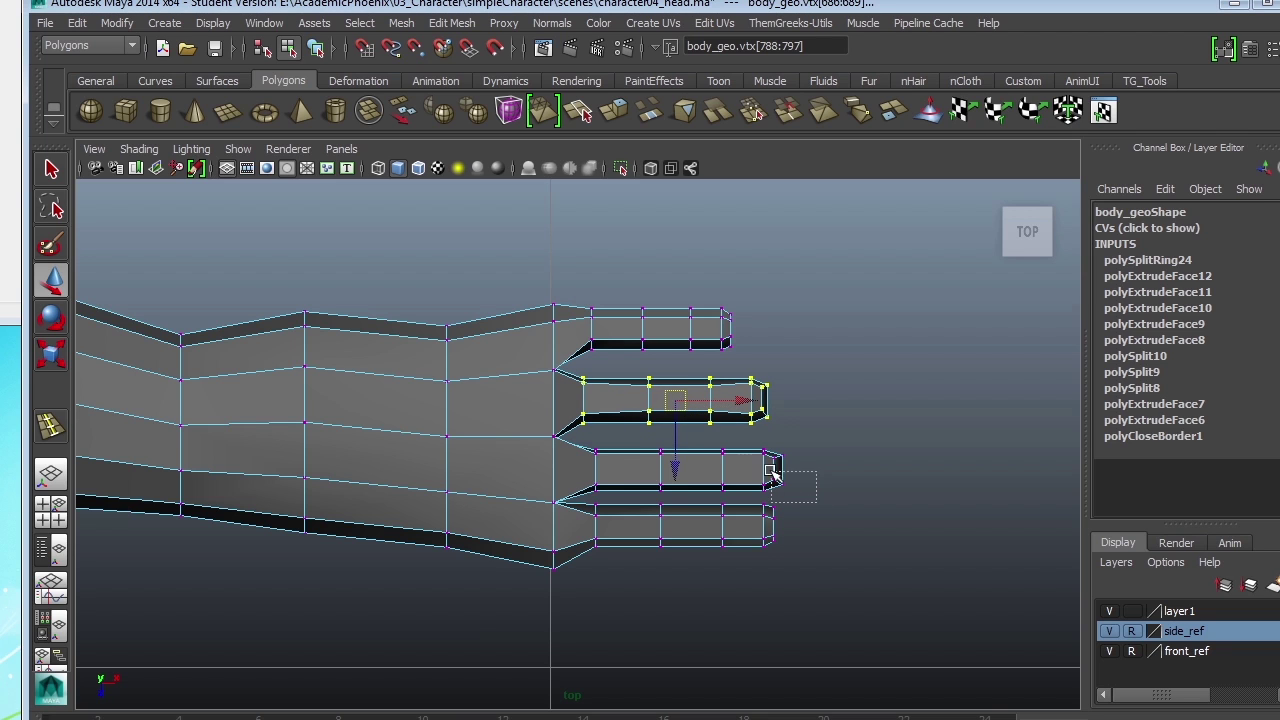
left_click_drag(722, 456, 586, 430)
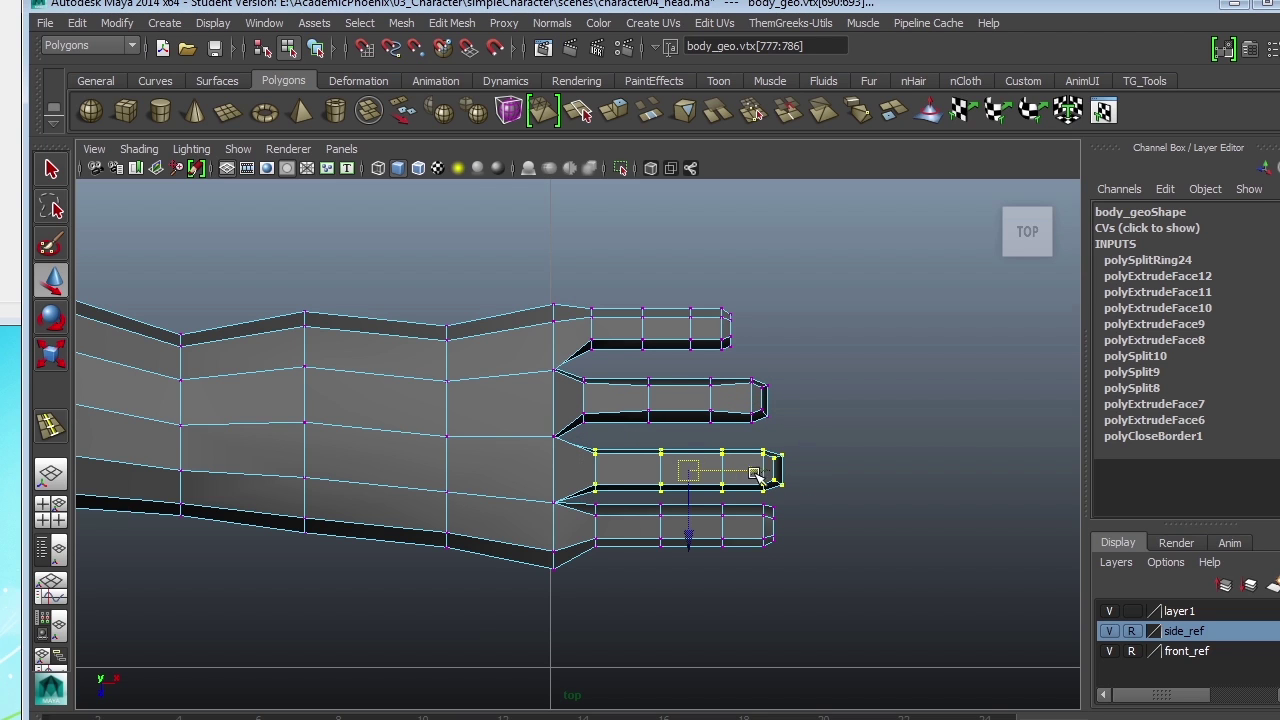
left_click_drag(688, 467, 690, 457)
- Thicken the index, middle and ring fingers by scaling each finger's vertices slightly wider along Z
left_click_drag(810, 572, 584, 484)
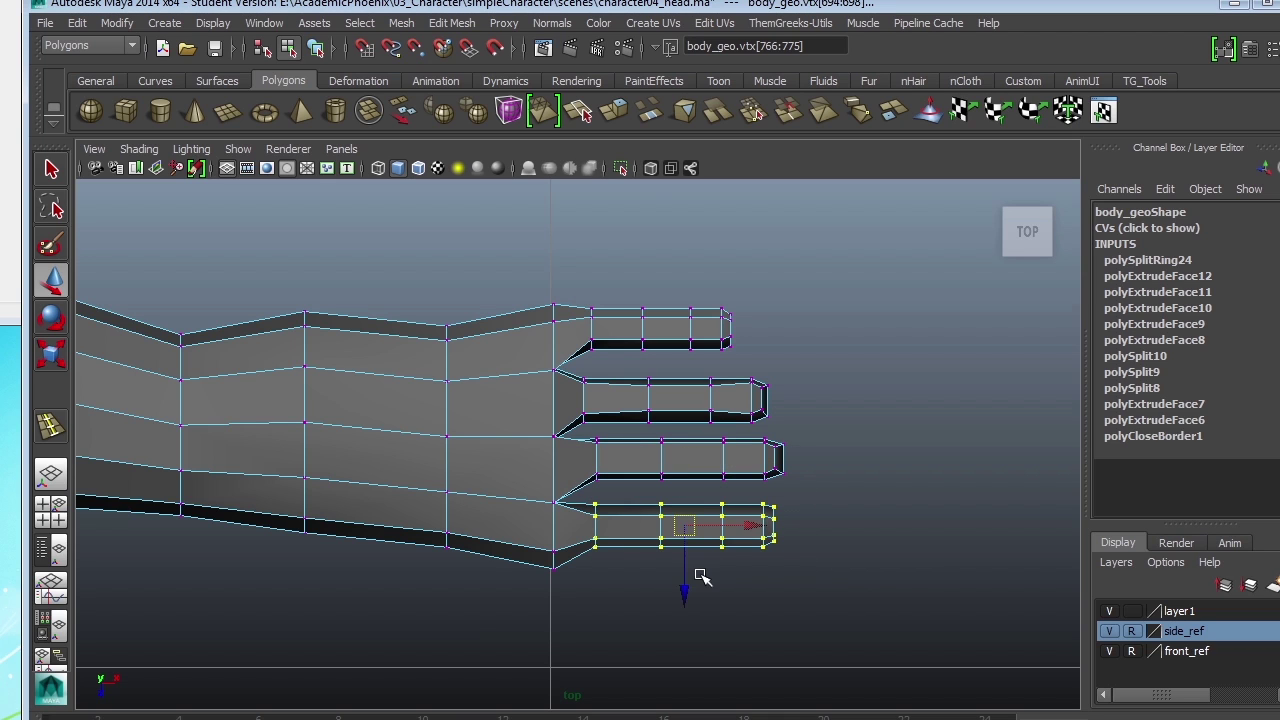
key("r")
left_click_drag(686, 612, 691, 646)
left_click_drag(585, 428, 816, 498)
left_click(691, 559)
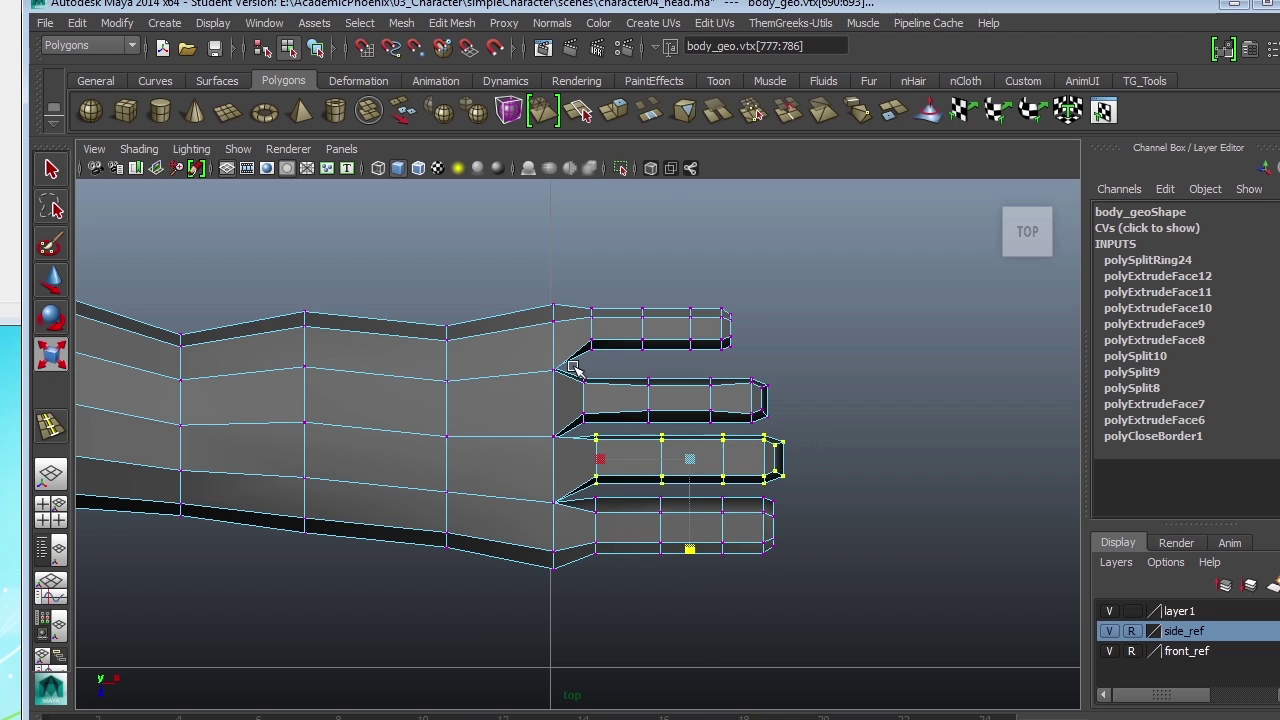
left_click_drag(567, 369, 800, 445)
left_click_drag(680, 491, 682, 506)
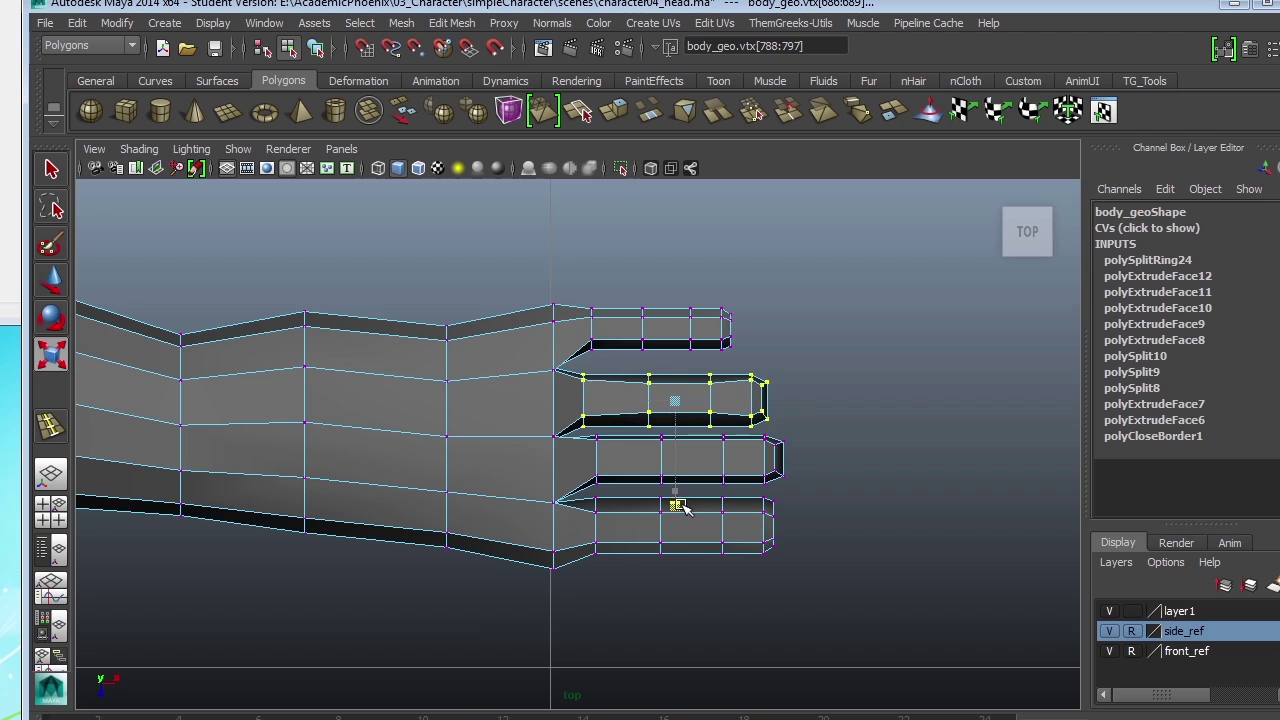
- Slim the little finger and move it closer to the ring finger, pulling the palm's outer corner vertices in to match
left_click_drag(770, 363, 770, 362)
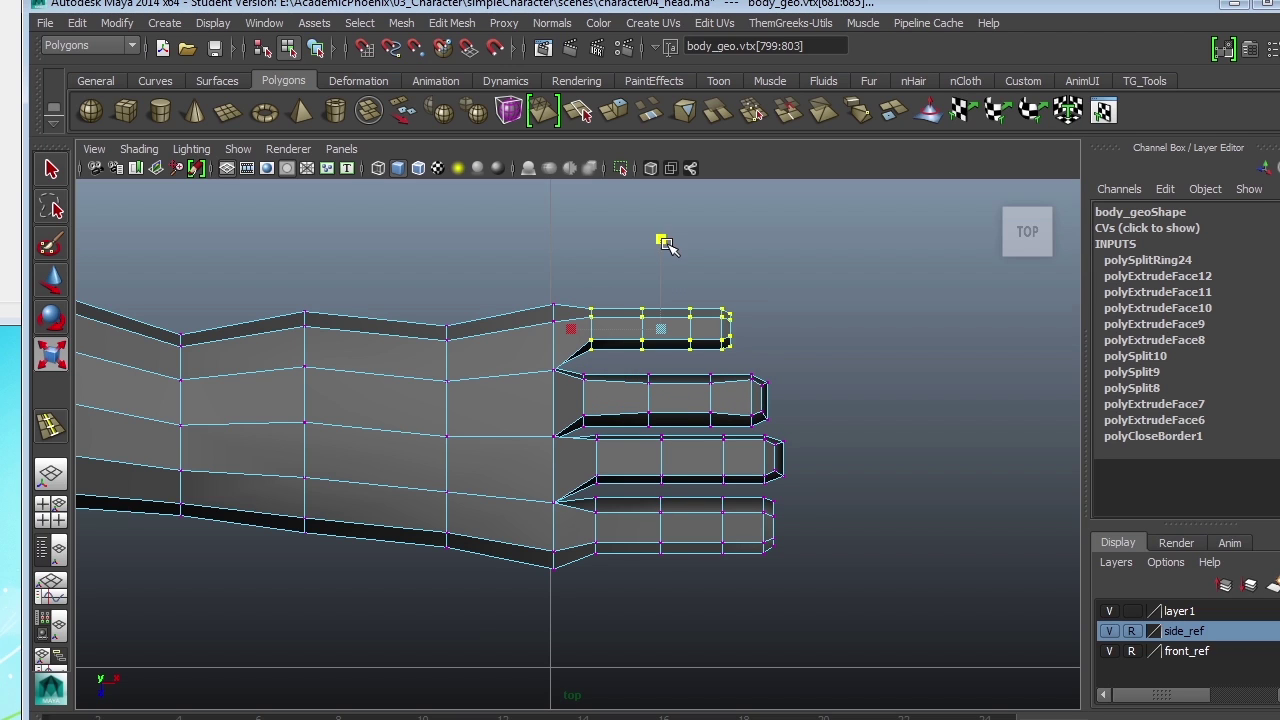
left_click_drag(663, 238, 663, 241)
key("w")
left_click_drag(661, 330, 659, 341)
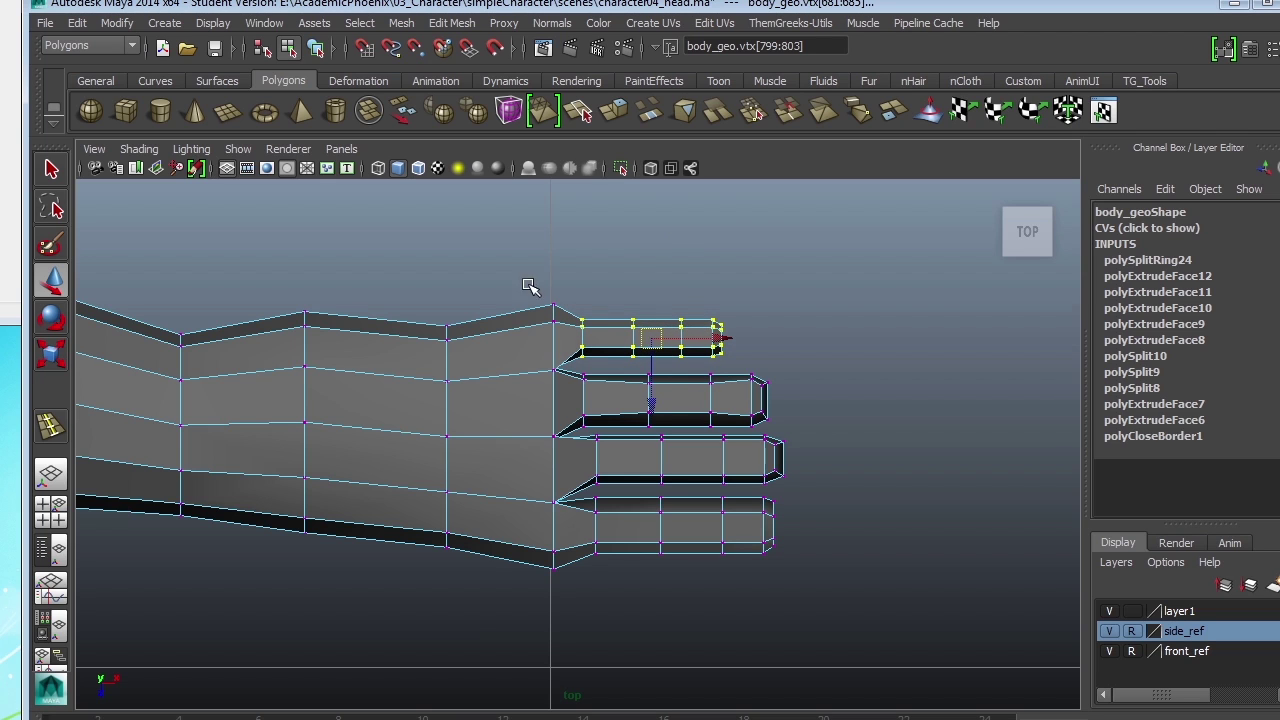
left_click_drag(535, 293, 568, 328)
left_click_drag(556, 380, 557, 396)
- Scale the index finger's vertices slightly narrower and shorter, and move the finger back toward the palm
left_click_drag(788, 602, 588, 494)
key("r")
left_click_drag(686, 613, 688, 599)
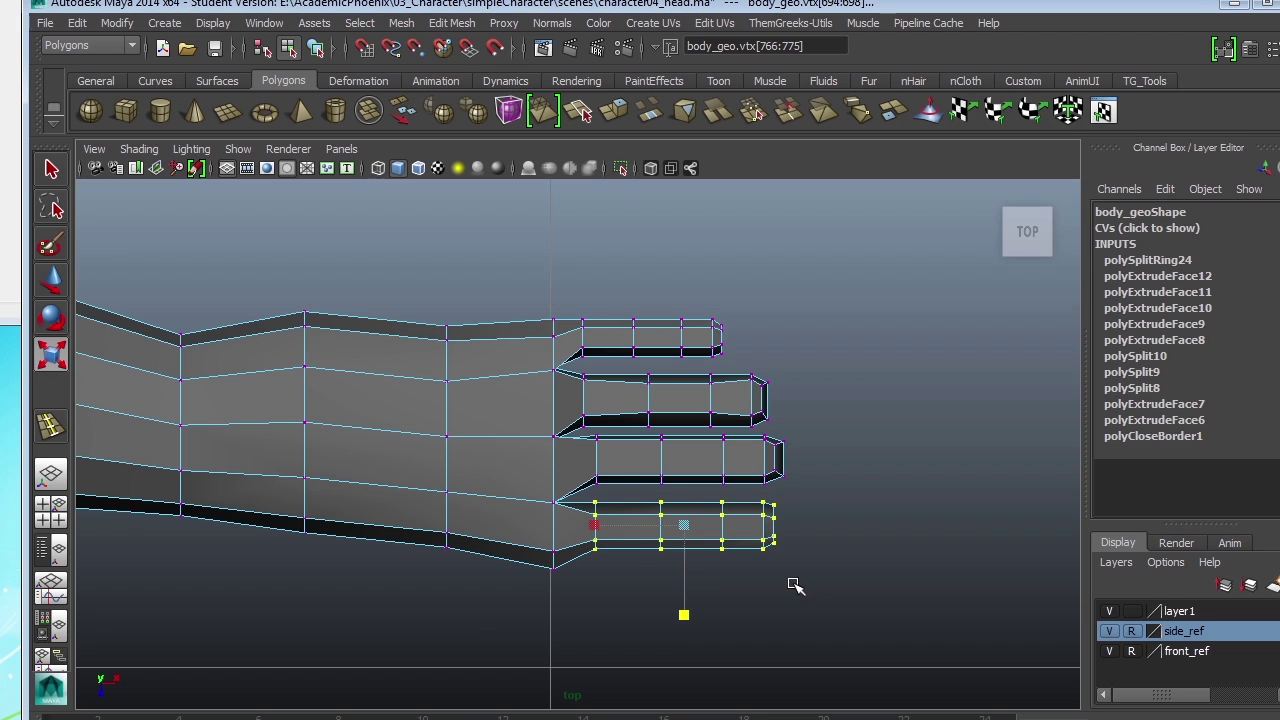
left_click_drag(588, 525, 599, 525)
key("w")
left_click_drag(750, 526, 742, 527)
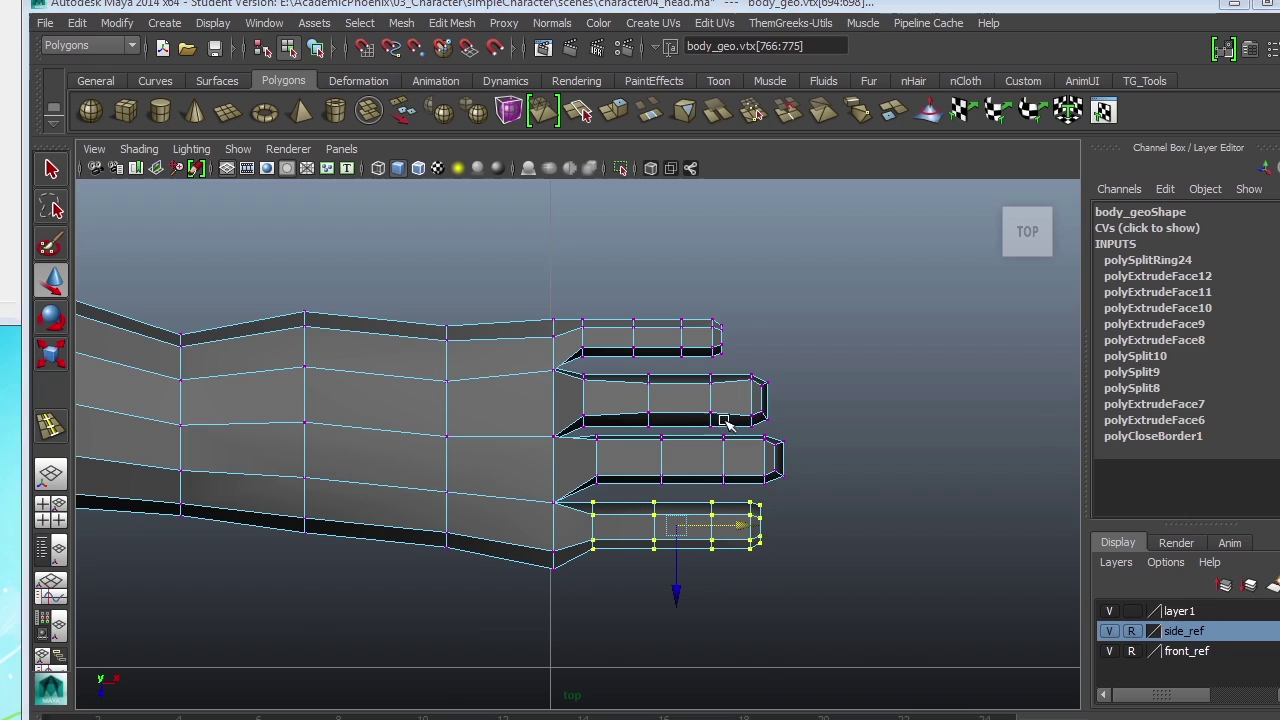
- Select the vertices of all four fingers and raise them slightly along Y so they sit higher on the palm
key("space")
key("space")
mouse_move(694, 380)
left_mouse_down("alt")
mouse_move(894, 280)
mouse_move(882, 277)
left_mouse_up("alt")
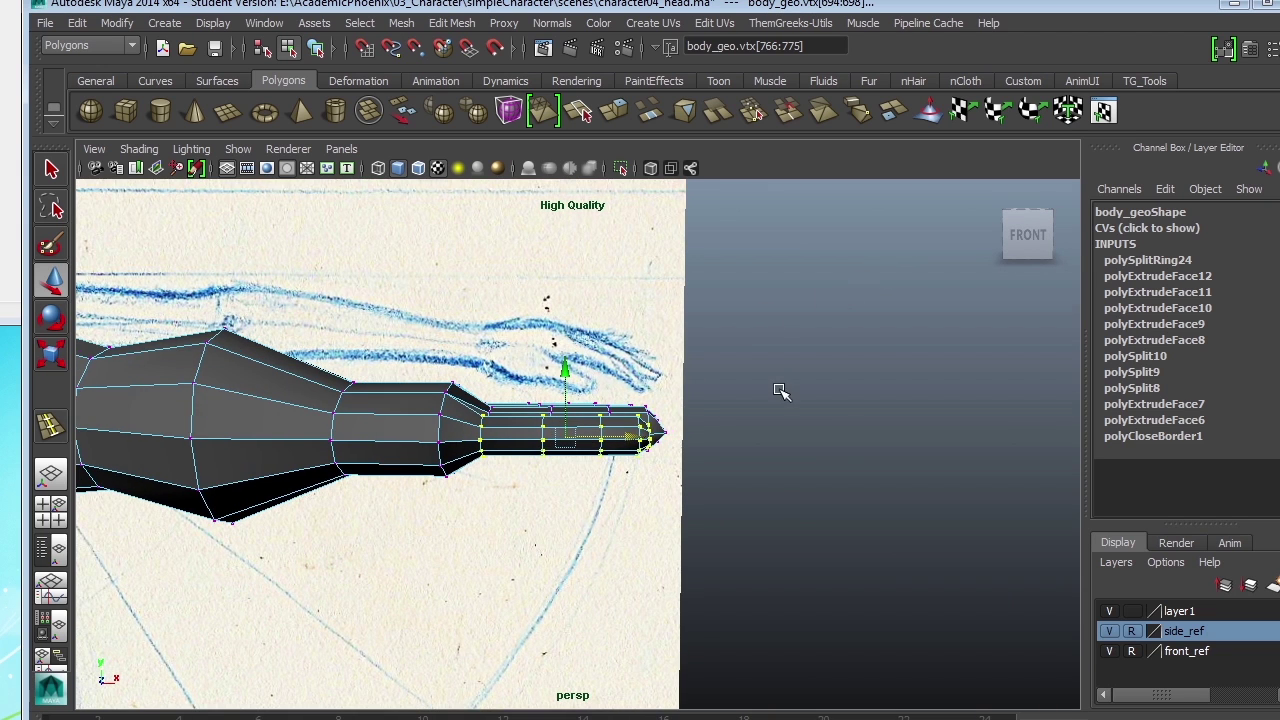
scroll(851, 437, "up", 3)
left_click_drag(797, 503, 426, 322)
left_click_drag(566, 356, 566, 330)
- Raise the underside vertices of the knuckle loop and scale the middle palm loop along Y
mouse_move(500, 434)
left_mouse_down("alt")
mouse_move(500, 380)
mouse_move(486, 429)
mouse_move(531, 446)
mouse_move(449, 423)
mouse_move(374, 423)
mouse_move(523, 471)
mouse_move(549, 580)
left_mouse_up("alt")
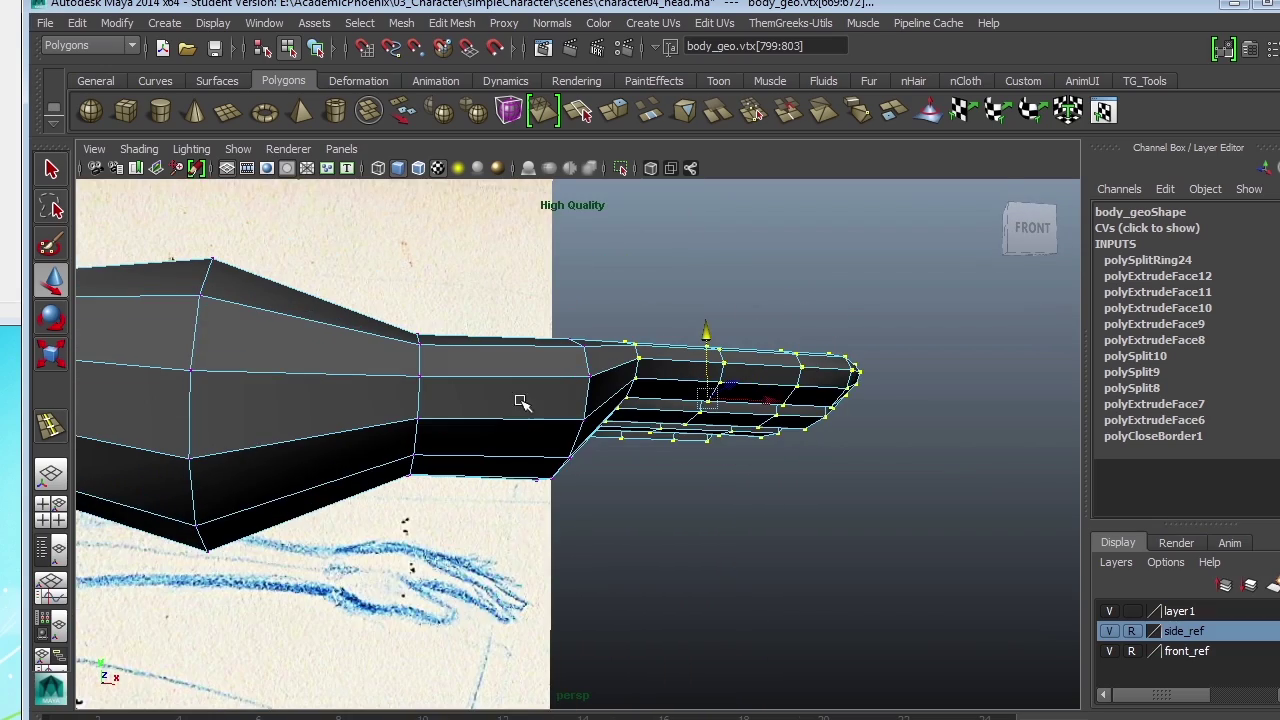
left_click_drag(545, 438, 578, 523, "alt")
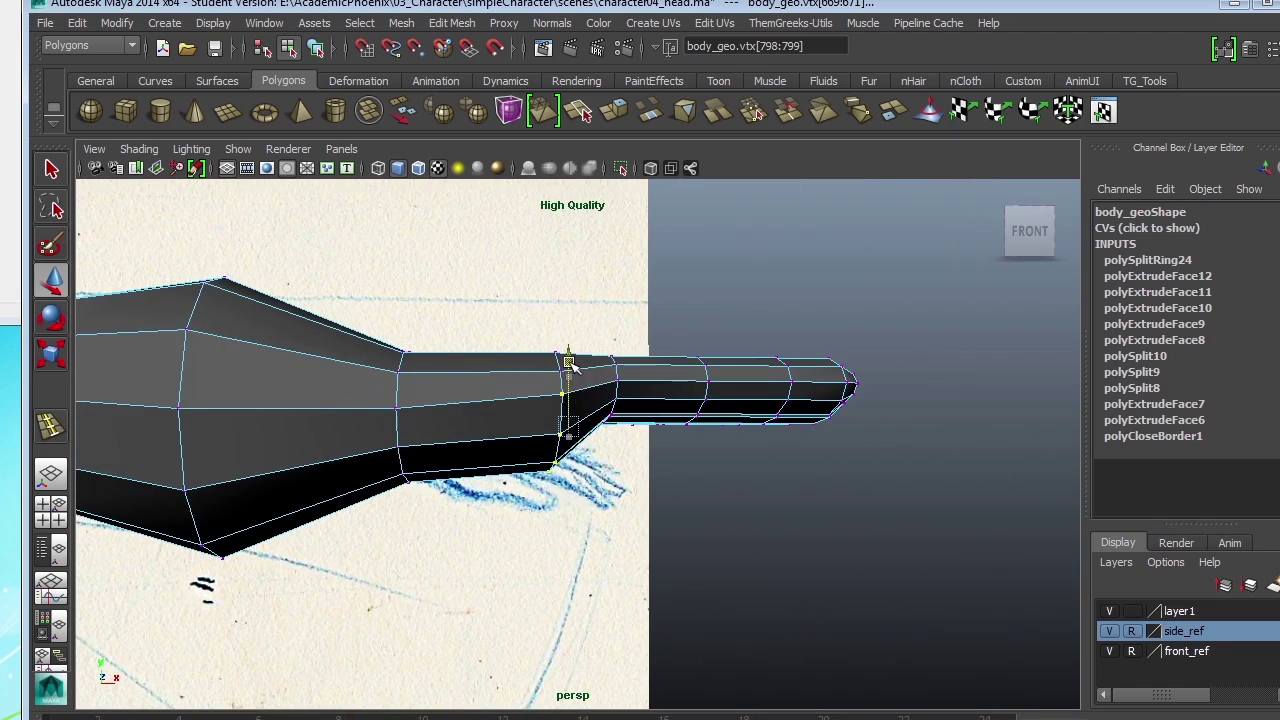
key("r")
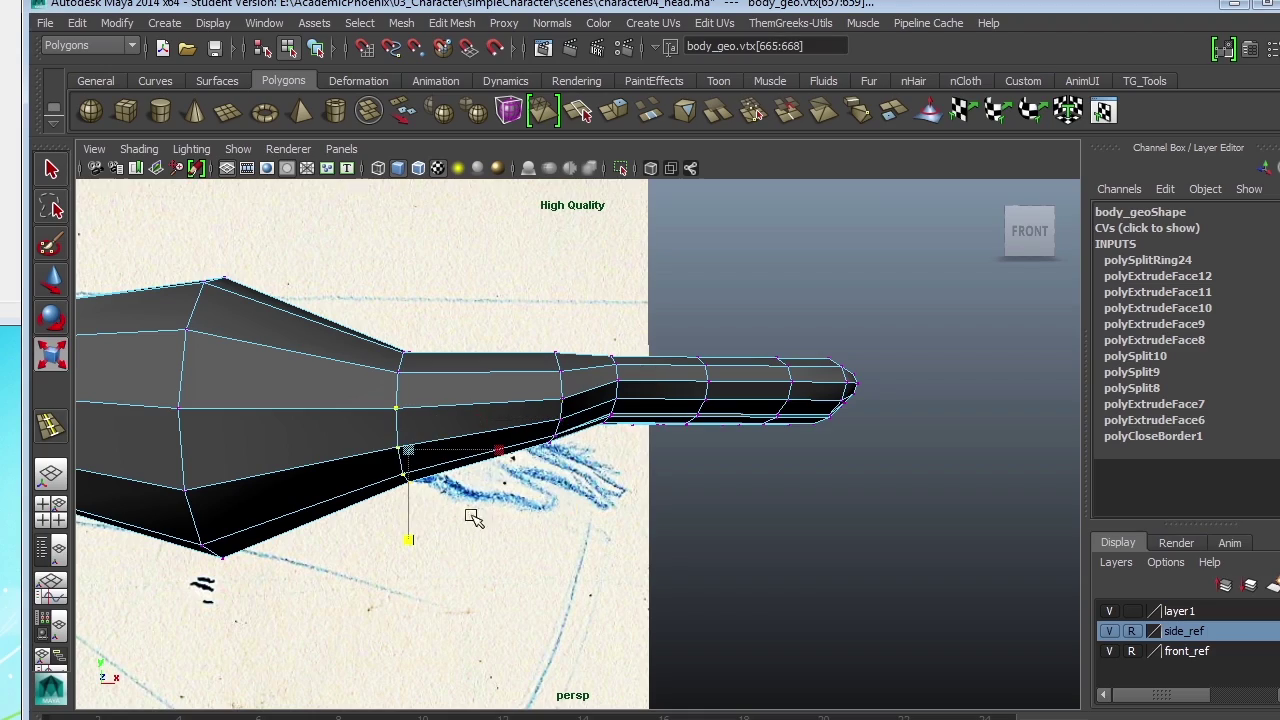
left_click_drag(512, 518, 498, 433, "alt")
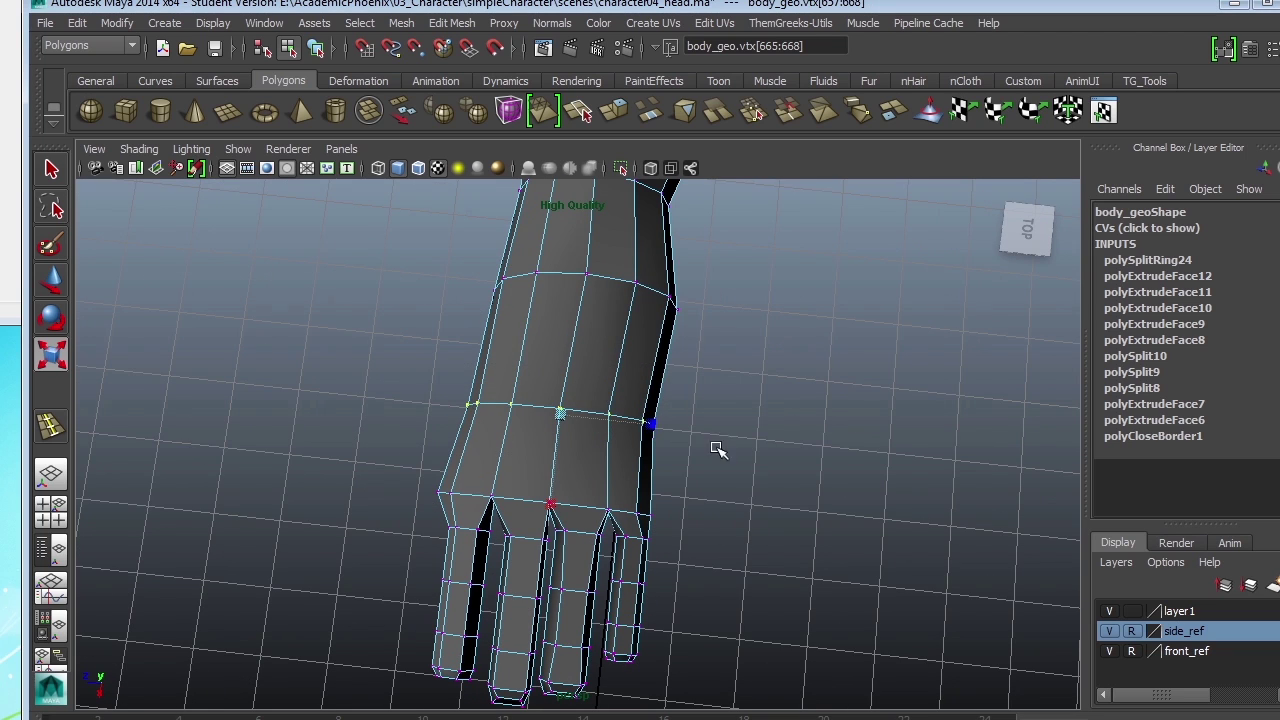
- Move the palm loop nearest the wrist slightly and scale it along Y
left_click_drag(675, 428, 557, 343, "alt")
key("w")
left_click_drag(474, 433, 476, 436)
left_click_drag(486, 568, 486, 514, "alt")
key("r")
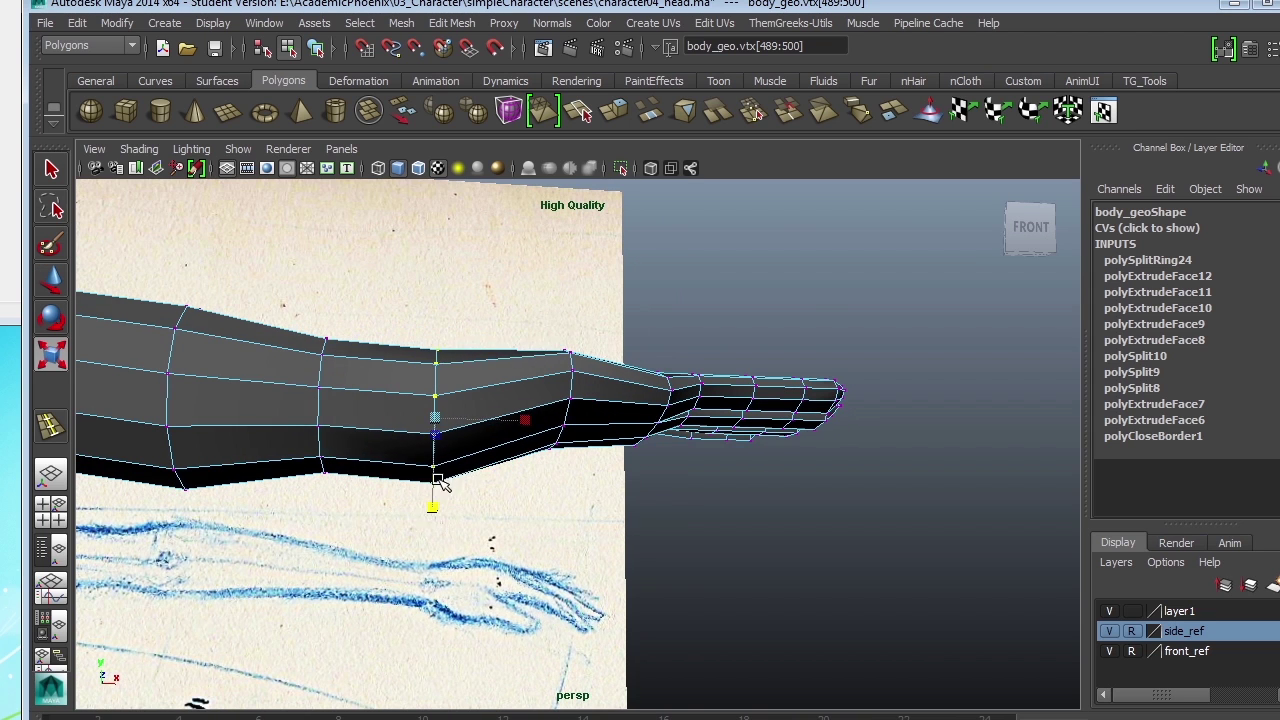
left_click_drag(490, 455, 440, 410, "alt")
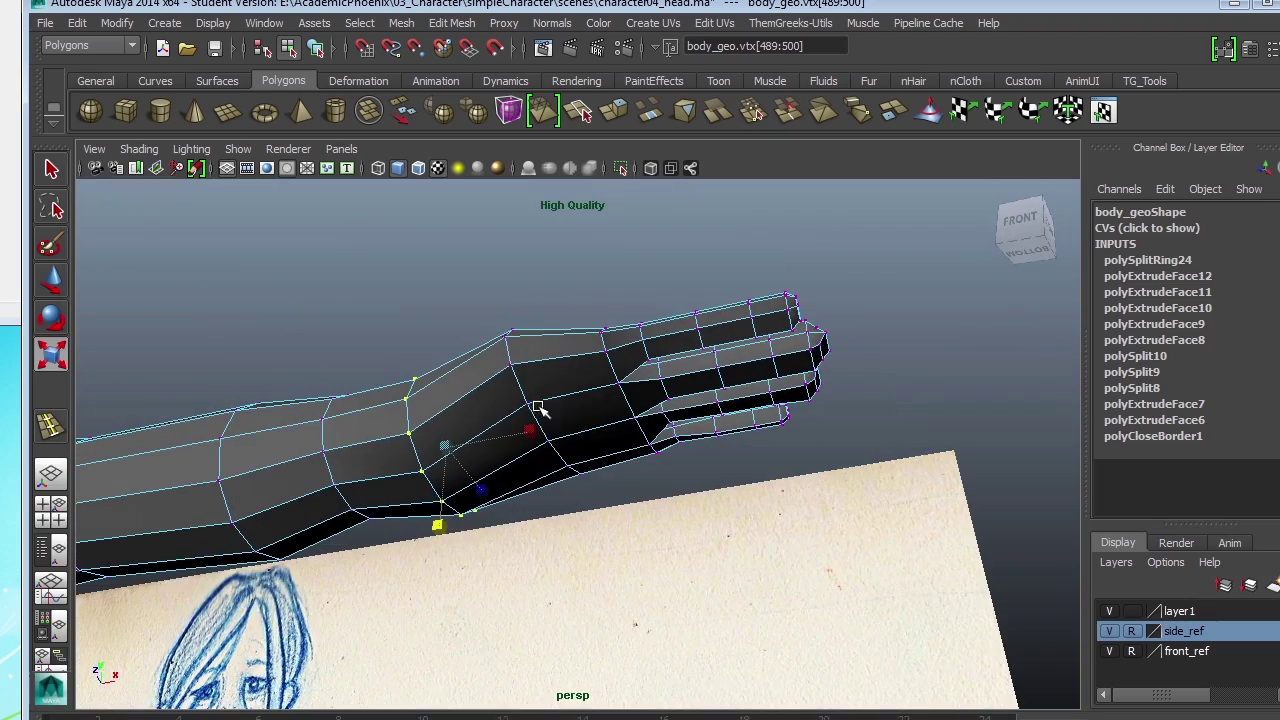
- Select edges on the palm's underside and raise them to hollow the palm
mouse_move(533, 404)
left_mouse_down("alt")
mouse_move(517, 417)
mouse_move(531, 423)
left_mouse_up("alt")
mouse_move(531, 423)
right_mouse_down()
mouse_move(534, 397)
mouse_move(521, 433)
right_mouse_up()
left_click(527, 439)
mouse_move(576, 465)
left_mouse_down("alt")
mouse_move(557, 500)
mouse_move(590, 482)
left_mouse_up("alt")
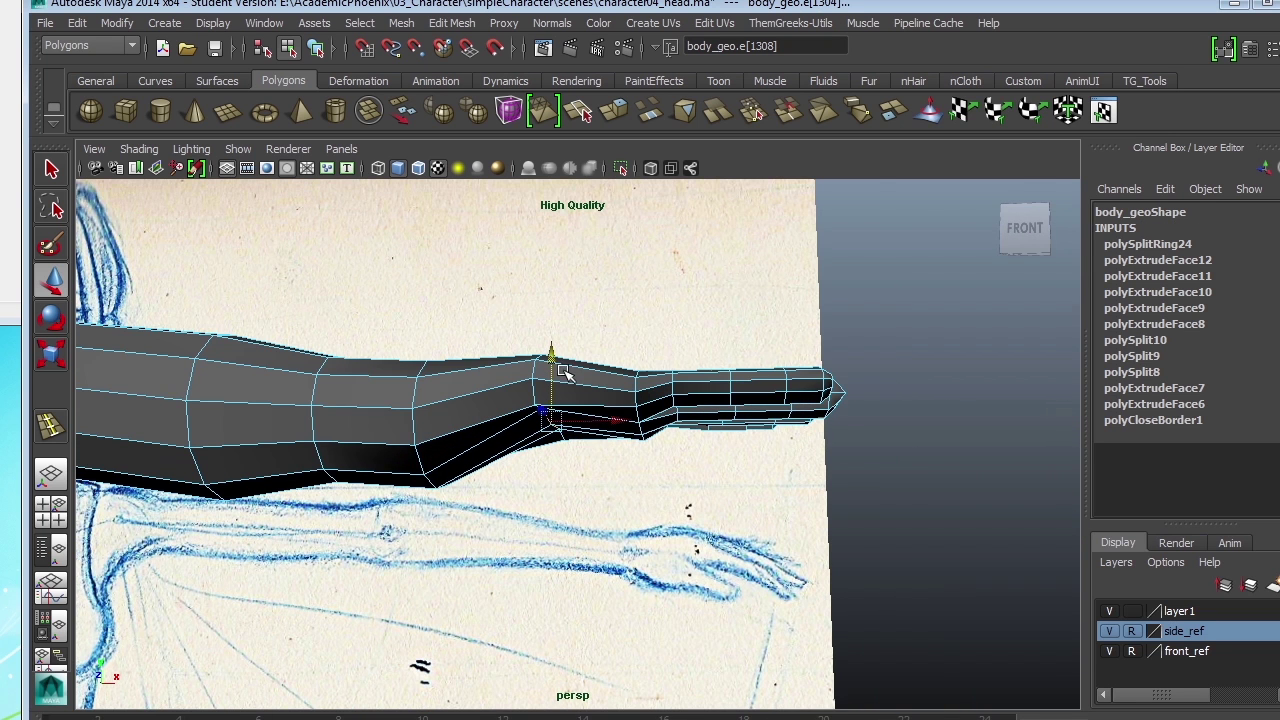
- In the front view, frame the hand and scale the palm and finger vertices to fit the reference sketch
left_click_drag(583, 410, 505, 540, "alt")
key("space")
key("space")
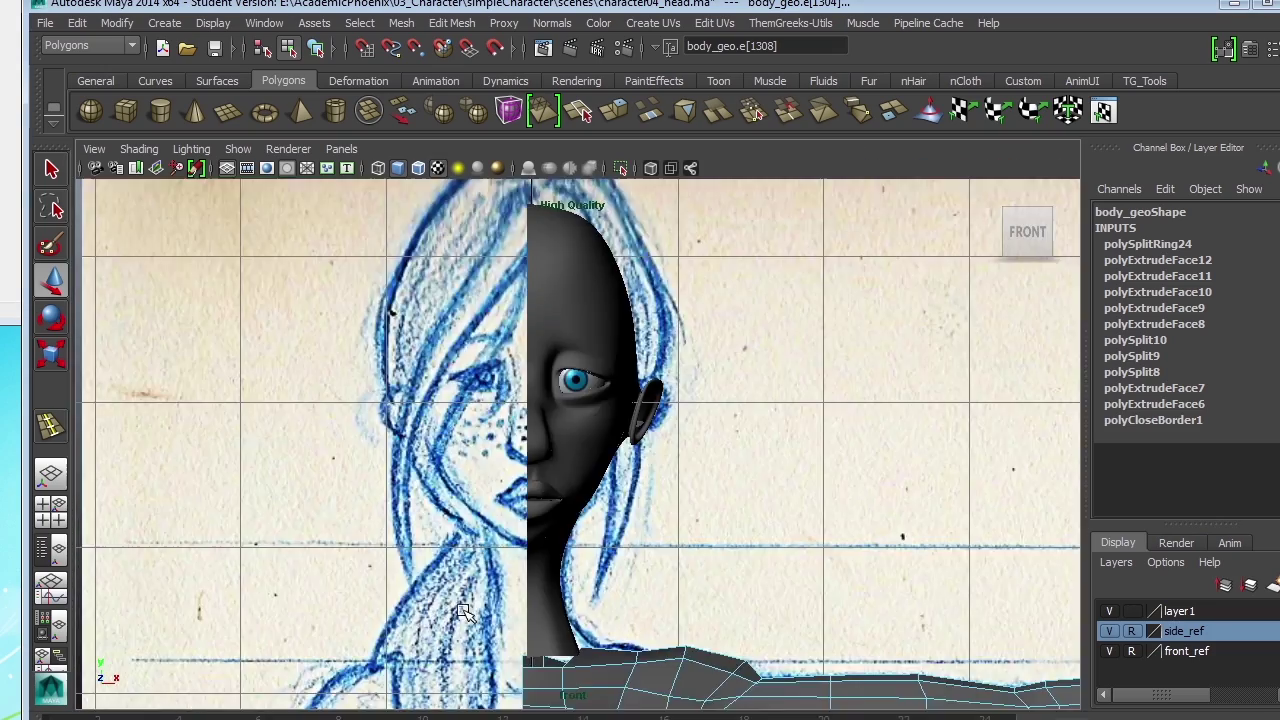
key("f")
right_click_drag(559, 575, 523, 521, "alt")
left_click_drag(785, 498, 644, 348)
right_click_drag(733, 458, 618, 419)
left_click_drag(555, 381, 814, 543)
key("r")
left_click_drag(634, 443, 712, 429)
key("w")
- Select the palm loop nearest the wrist, shift it toward the arm and move it down to follow the reference sketch
left_click_drag(512, 497, 490, 302)
left_click_drag(507, 435, 485, 435)
key("r")
key("w")
left_click_drag(485, 362, 486, 383)
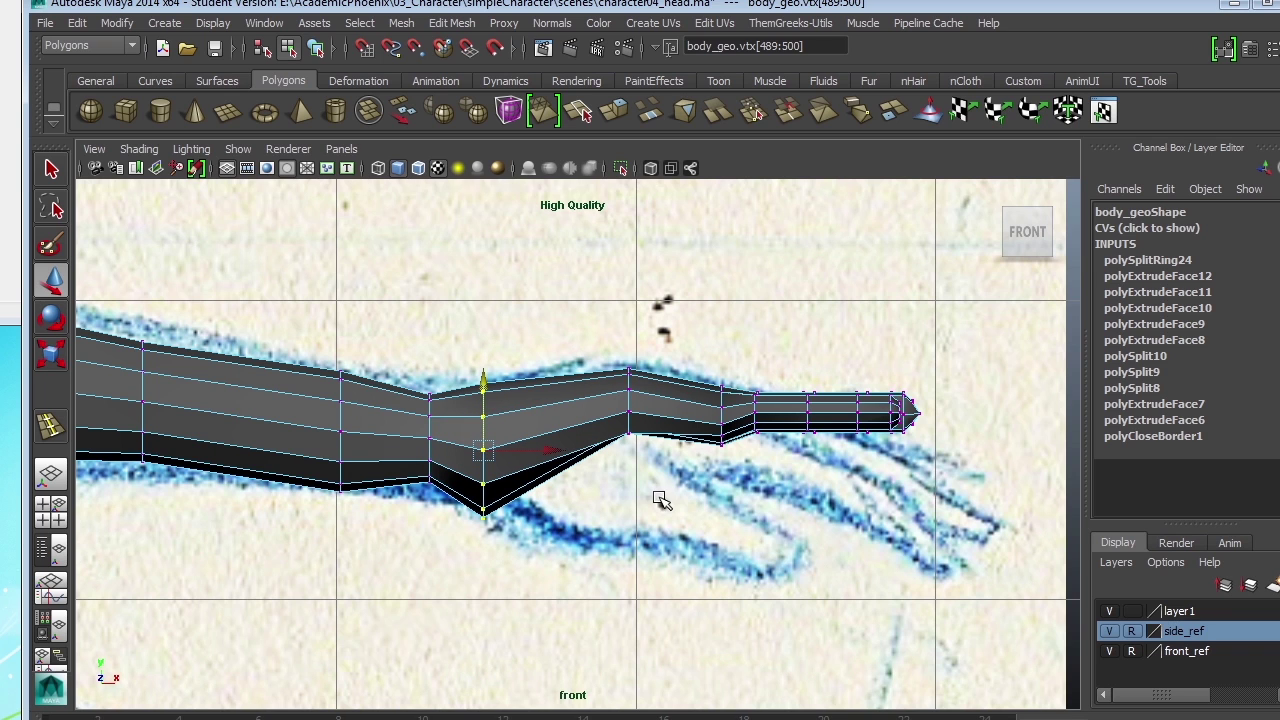
- Scale the middle palm loop taller along Y, reposition it vertically and adjust its lowest vertex to shape the palm's underside
left_click_drag(615, 498, 655, 350)
key("r")
left_click_drag(628, 491, 631, 568)
key("w")
left_click_drag(625, 333, 624, 358)
left_click(635, 530)
left_click(629, 488)
left_click_drag(625, 420, 628, 416)
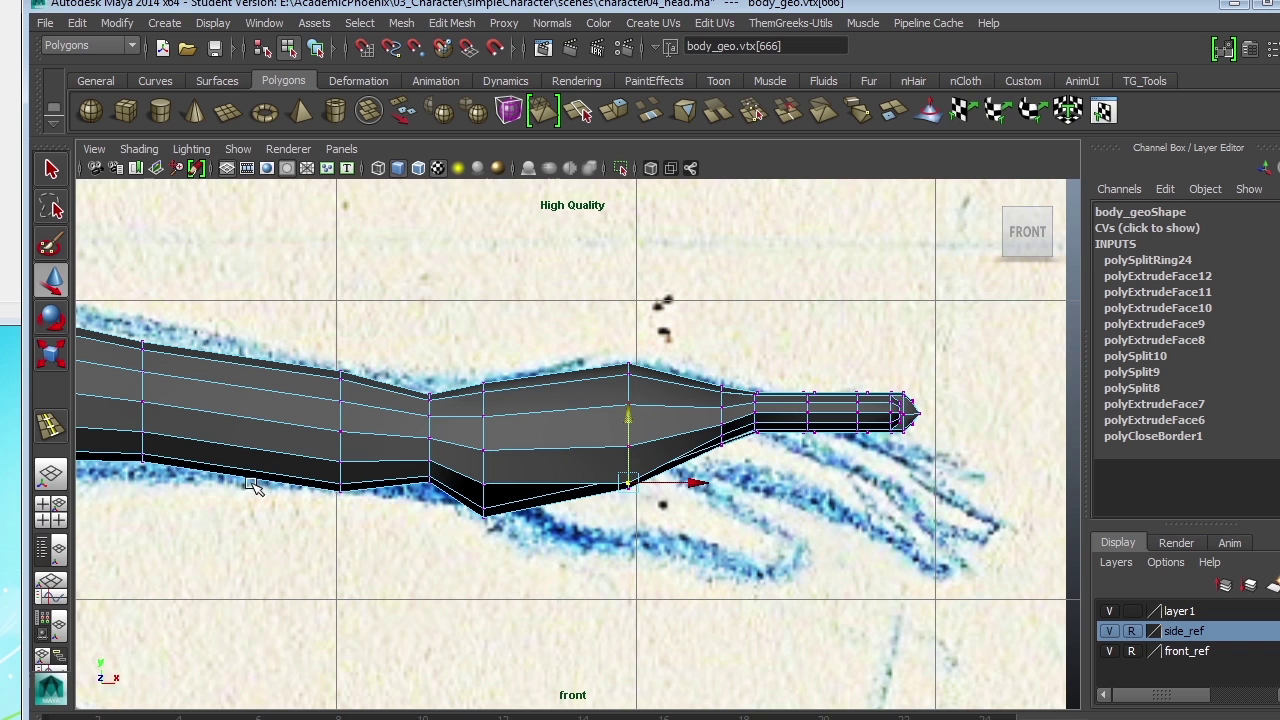
- Insert an edge loop between the wrist-side and middle palm loops and scale it slightly taller along Y
left_click(55, 425)
left_click_drag(537, 423, 527, 418)
key("r")
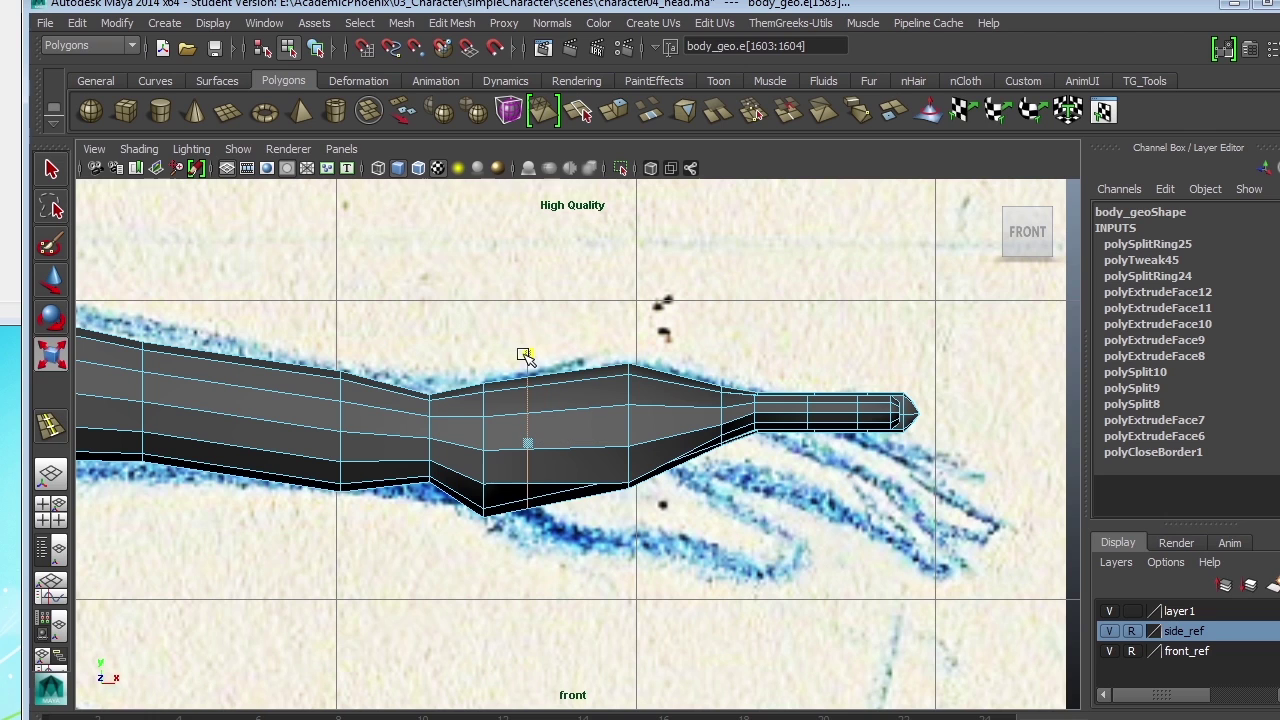
left_click_drag(524, 352, 525, 341)
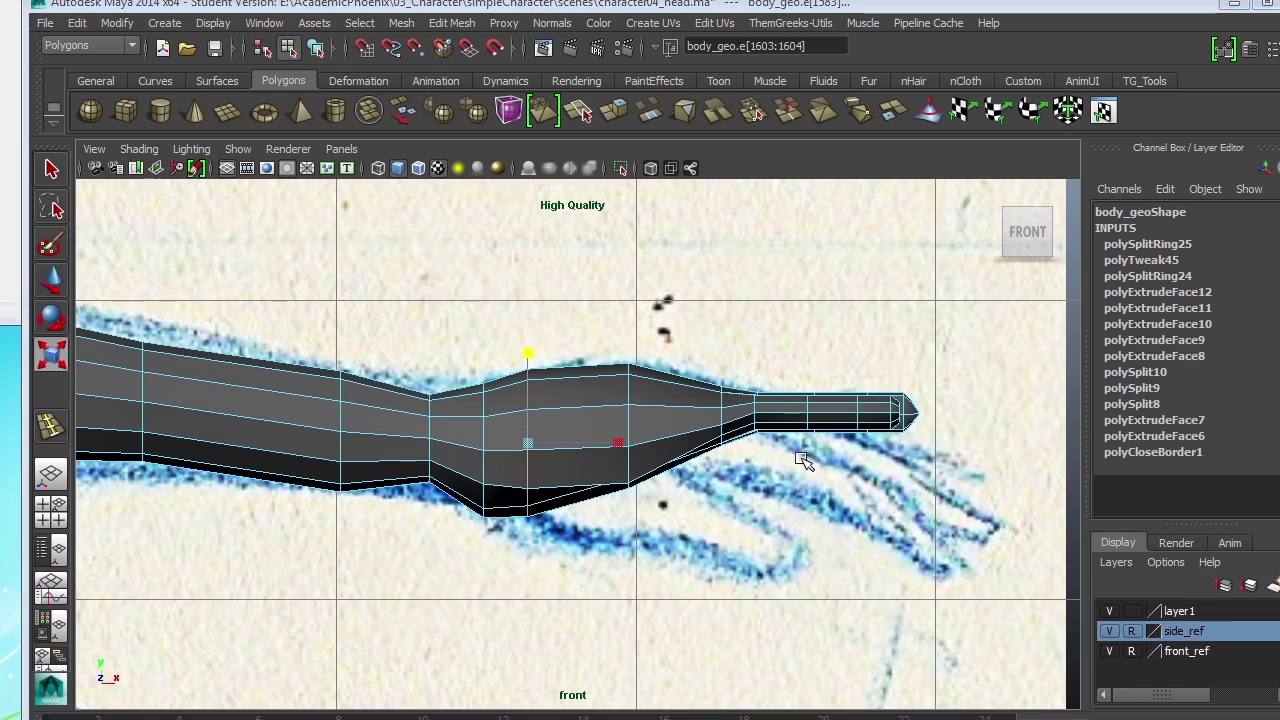
- In the perspective view, shift the little finger and its outer base corner away from the ring finger, aligning it with the palm's outer edge
key("space")
key("space")
left_click_drag(914, 337, 731, 426, "alt")
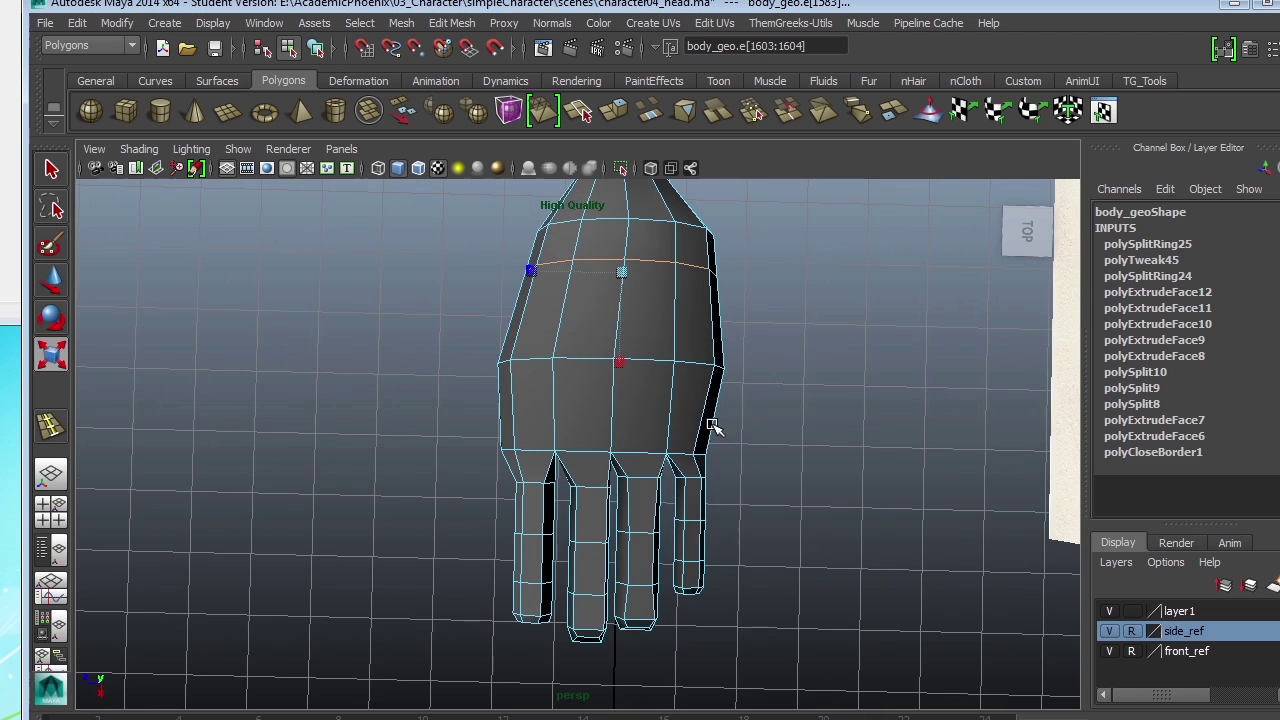
right_click_drag(706, 400, 610, 400)
left_click_drag(761, 623, 668, 420)
key("w")
left_click_drag(704, 513, 706, 515)
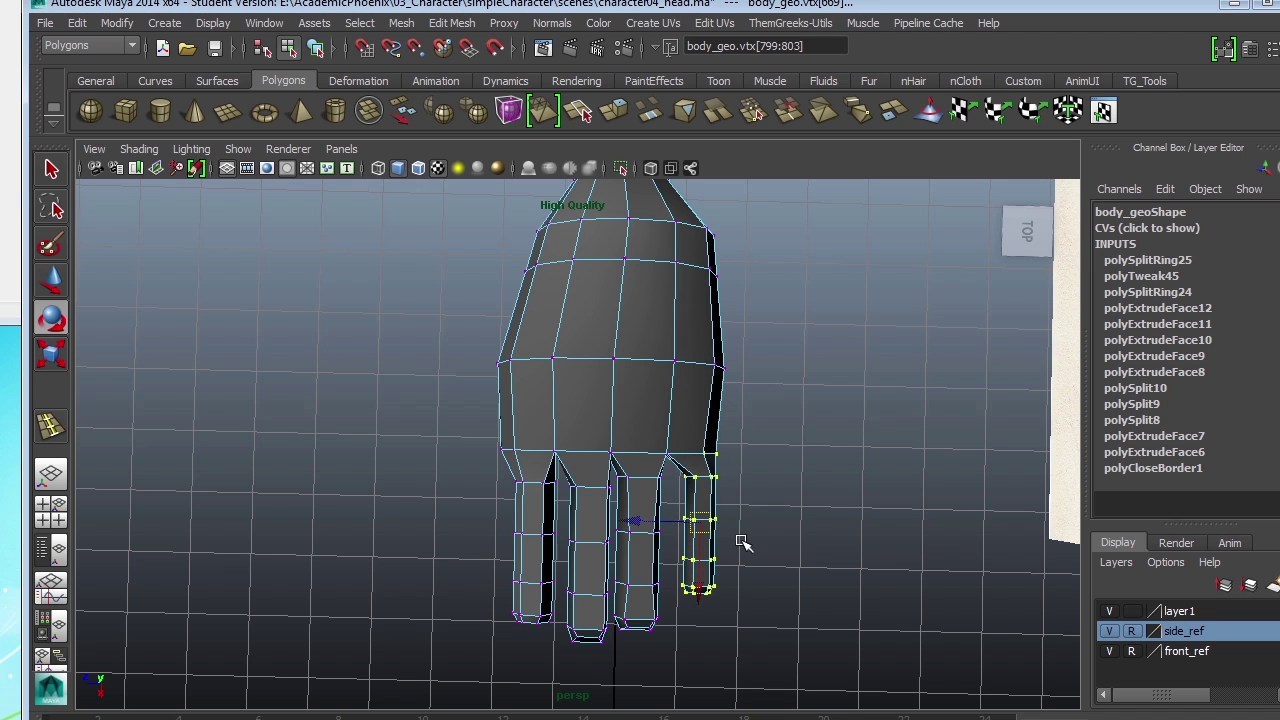
left_click_drag(676, 440, 731, 460)
key("w")
key("e")
key("w")
left_click_drag(709, 522, 705, 522)
- Try to widen the wrist's edge loop along Z
left_click(765, 457)
left_click_drag(704, 352, 759, 384)
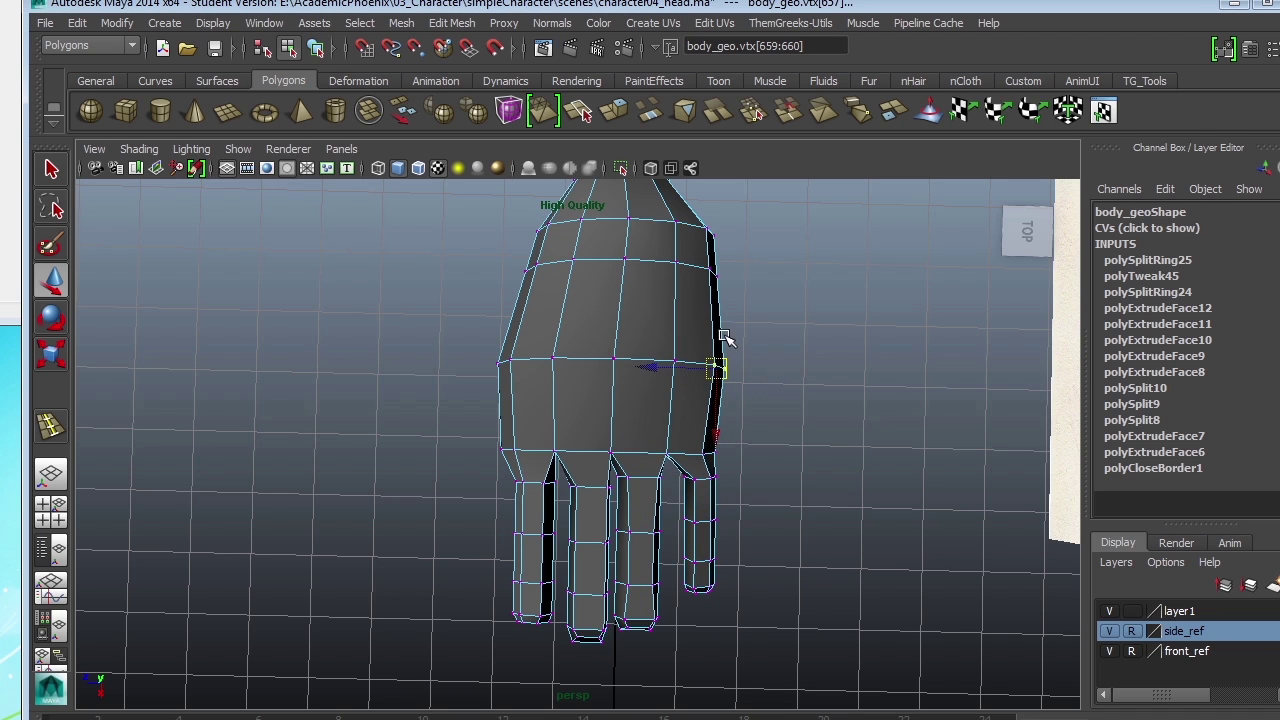
middle_click_drag(765, 318, 601, 346, "alt")
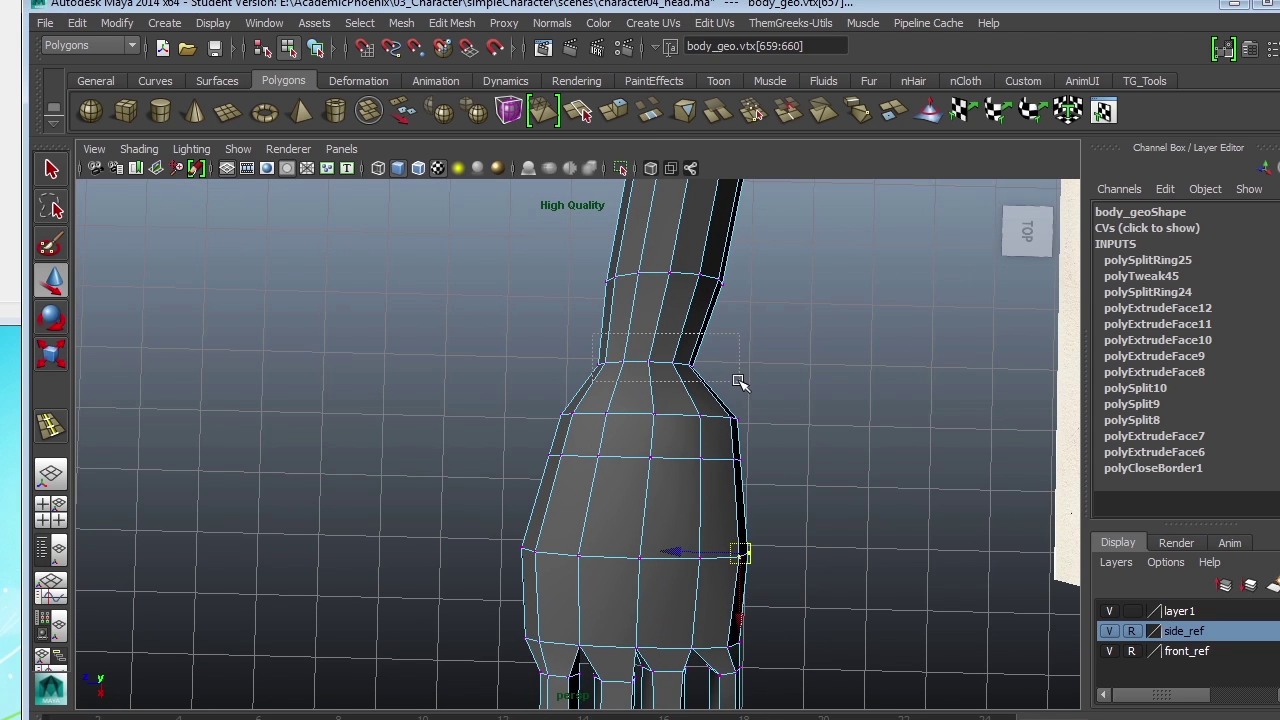
left_click_drag(740, 383, 740, 383)
key("r")
left_click_drag(554, 353, 603, 363)
key("w")
middle_click_drag(739, 485, 797, 397, "alt")
right_click_drag(797, 397, 669, 423, "alt")
middle_click_drag(669, 440, 712, 414, "alt")
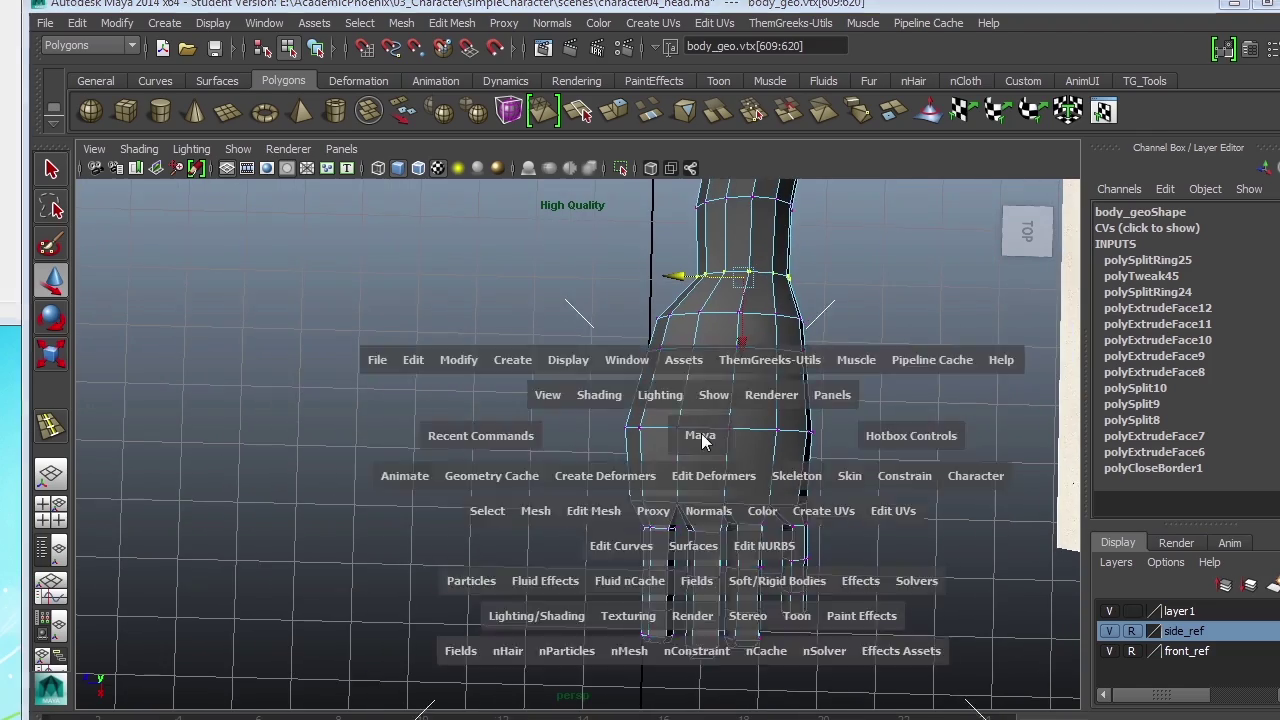
key("space")
key("space")
mouse_move(701, 432)
left_mouse_down("alt")
mouse_move(668, 370)
mouse_move(714, 523)
mouse_move(623, 473)
mouse_move(651, 503)
mouse_move(714, 449)
left_mouse_up("alt")
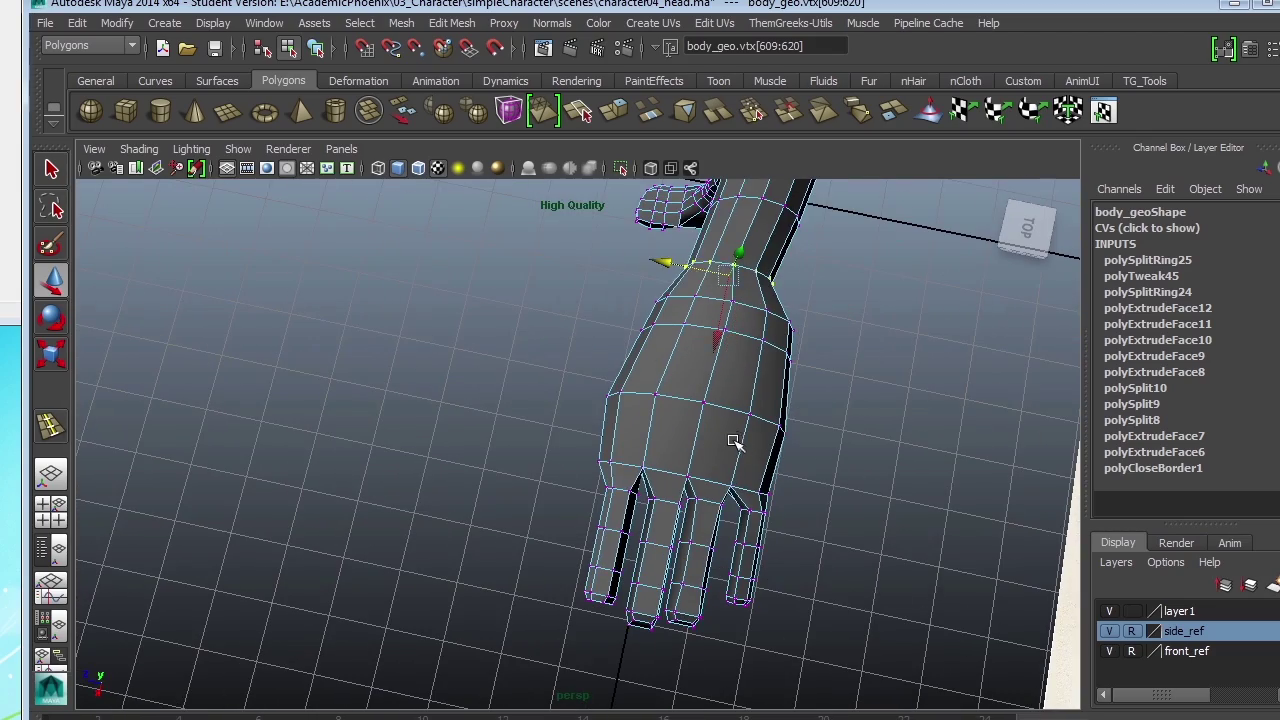
- Undo the wrist edits and move the little finger closer to the ring finger, adjusting the palm's outer corner vertices
key("z")
key("z")
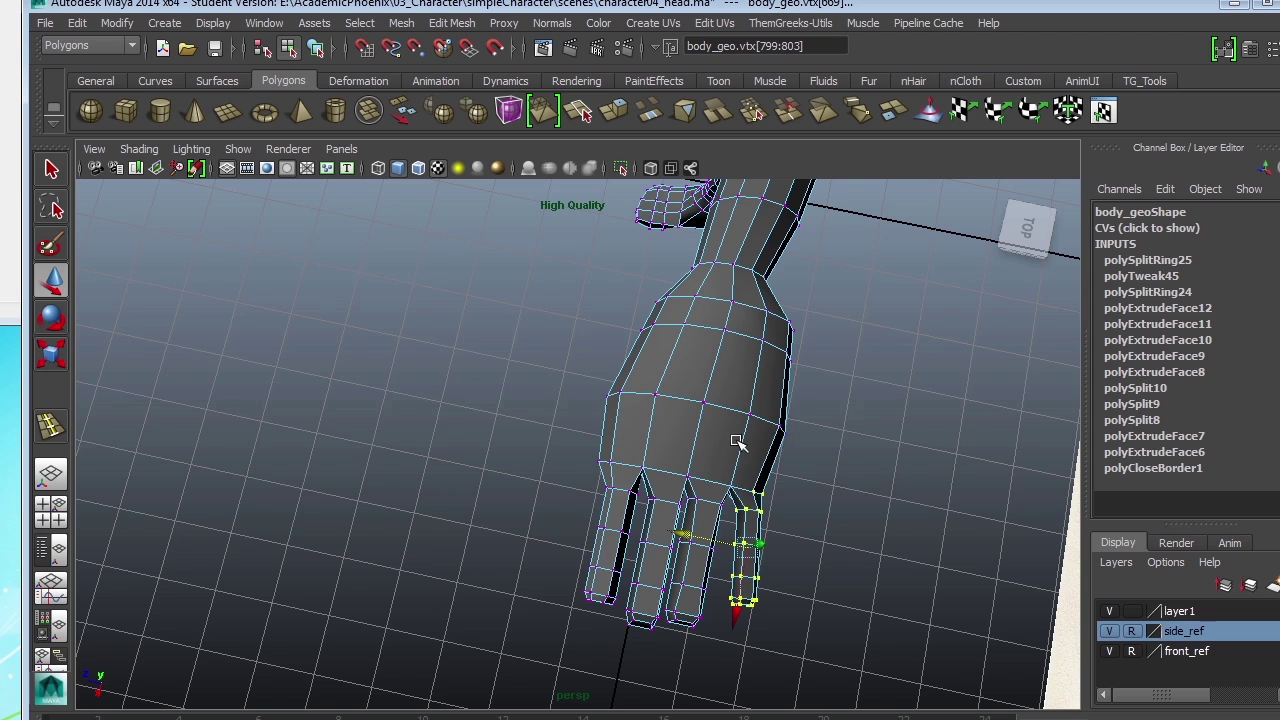
left_click_drag(738, 441, 770, 540, "alt")
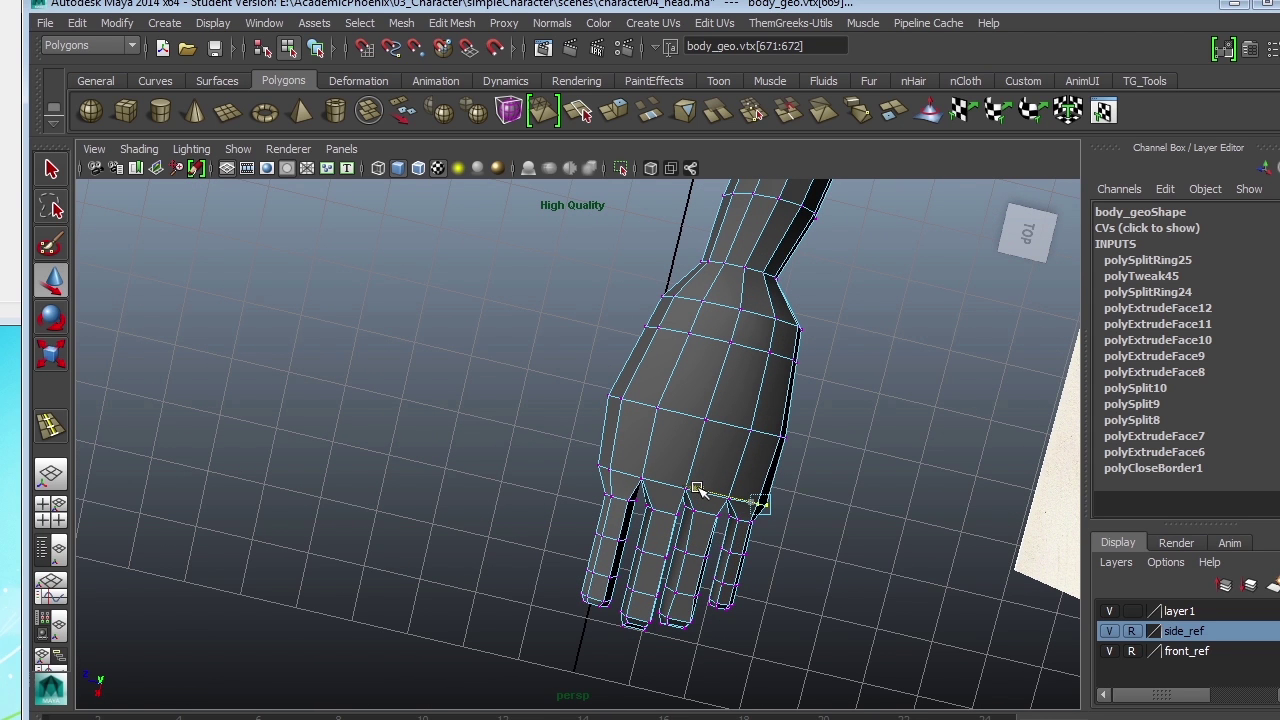
- Select the two faces on the thumb side of the palm and flatten them by scaling along Z
left_click_drag(697, 492, 626, 428, "alt")
right_click_drag(626, 428, 635, 475)
left_click(635, 475)
left_click_drag(660, 437, 648, 375, "alt")
key("r")
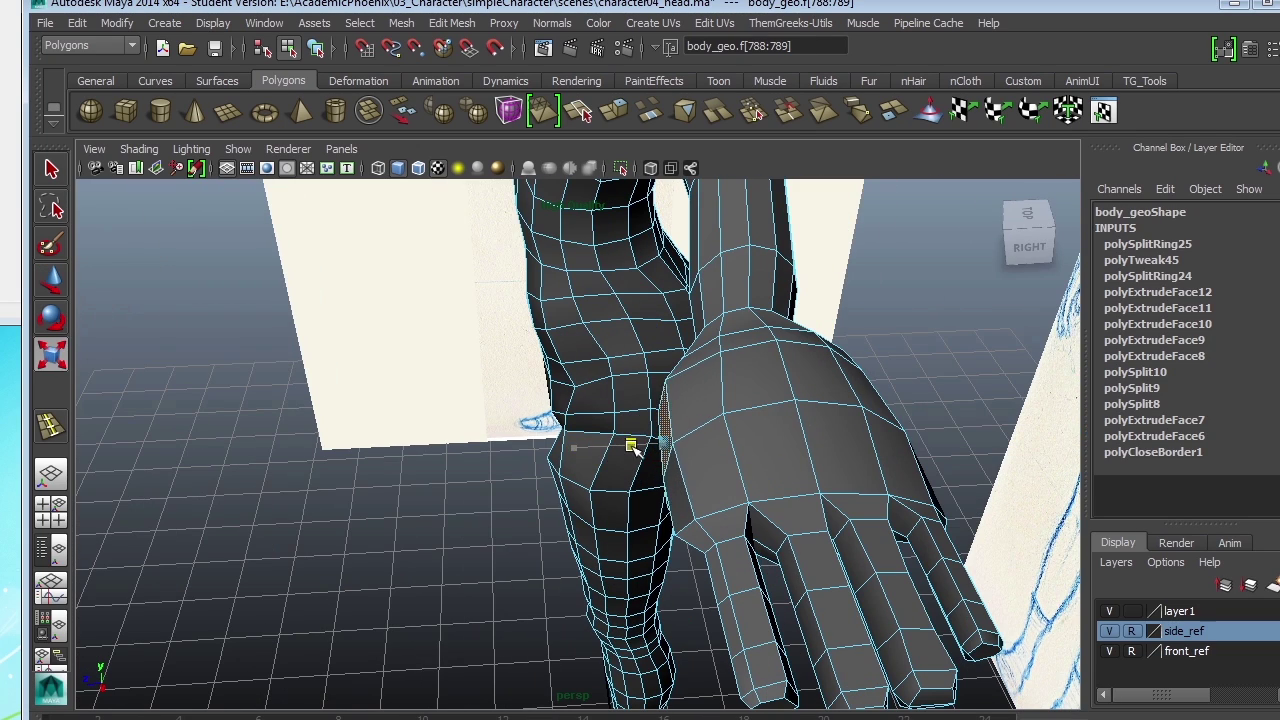
- Extrude the two thumb-side faces outward from the palm and rotate them toward the fingers to start the thumb
left_click_drag(648, 440, 692, 391, "alt")
left_click(451, 22)
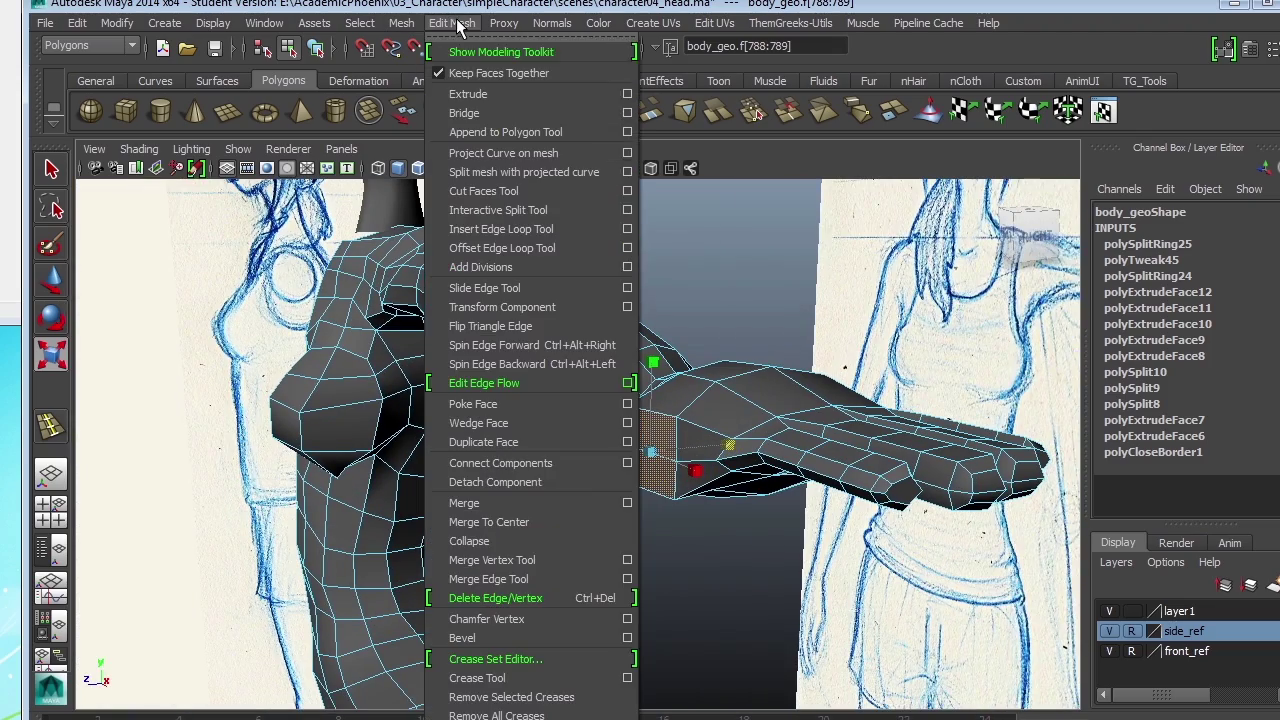
left_click(463, 108)
left_click_drag(600, 340, 690, 430, "alt")
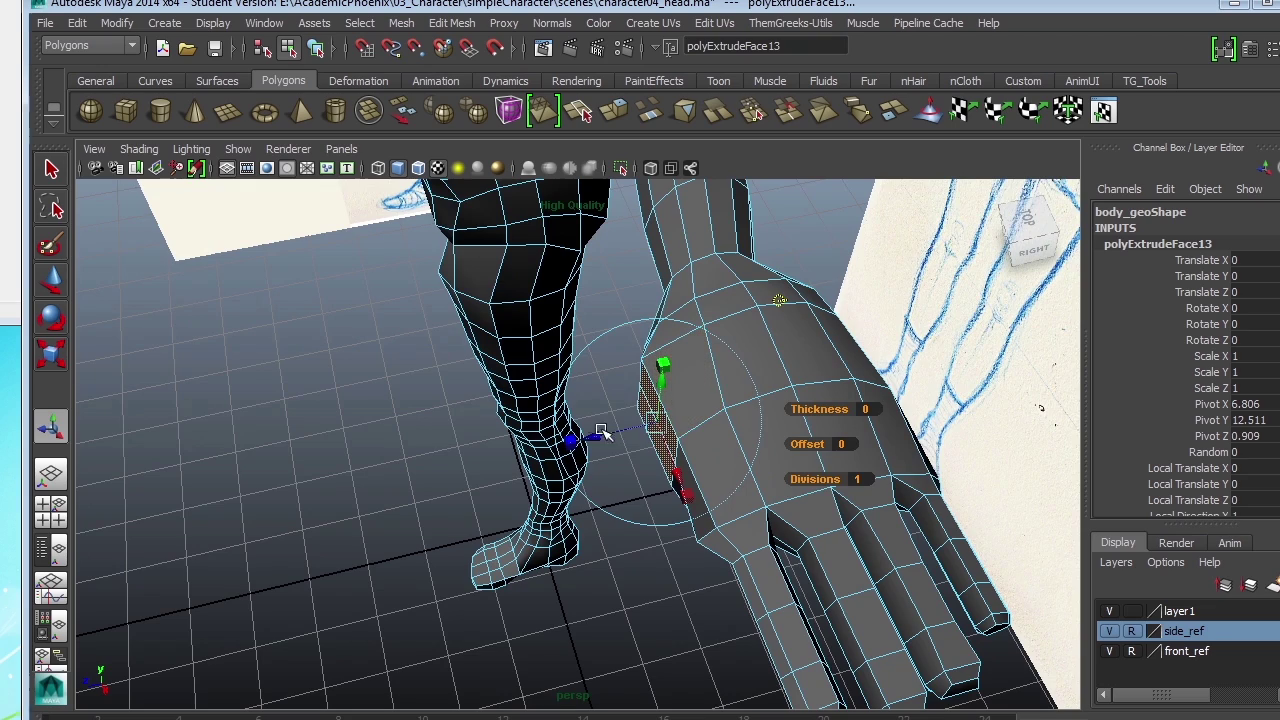
left_click_drag(590, 434, 558, 445)
left_click_drag(558, 445, 700, 450, "alt")
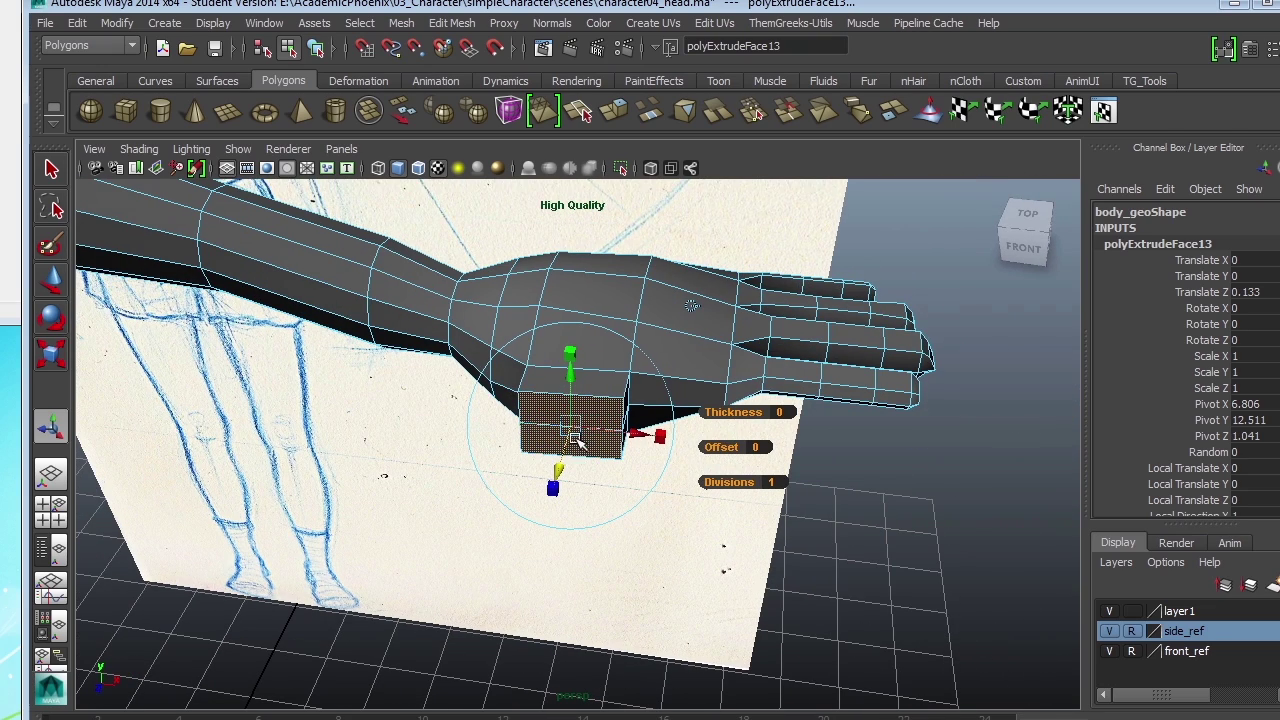
left_click_drag(603, 527, 665, 528)
- Extrude the thumb's end faces twice more, about 0.25 and 0.176, then reposition and scale the tip
key("ctrl+e")
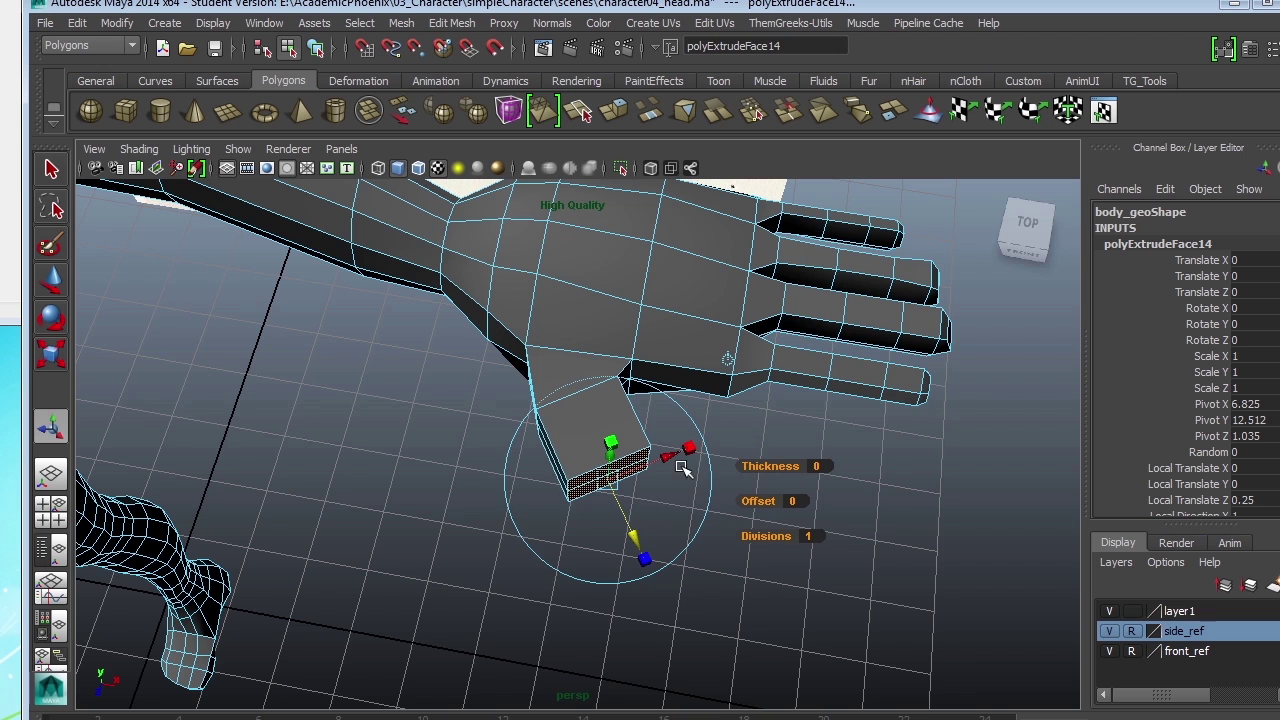
left_click_drag(611, 457, 735, 530, "alt")
key("ctrl+e")
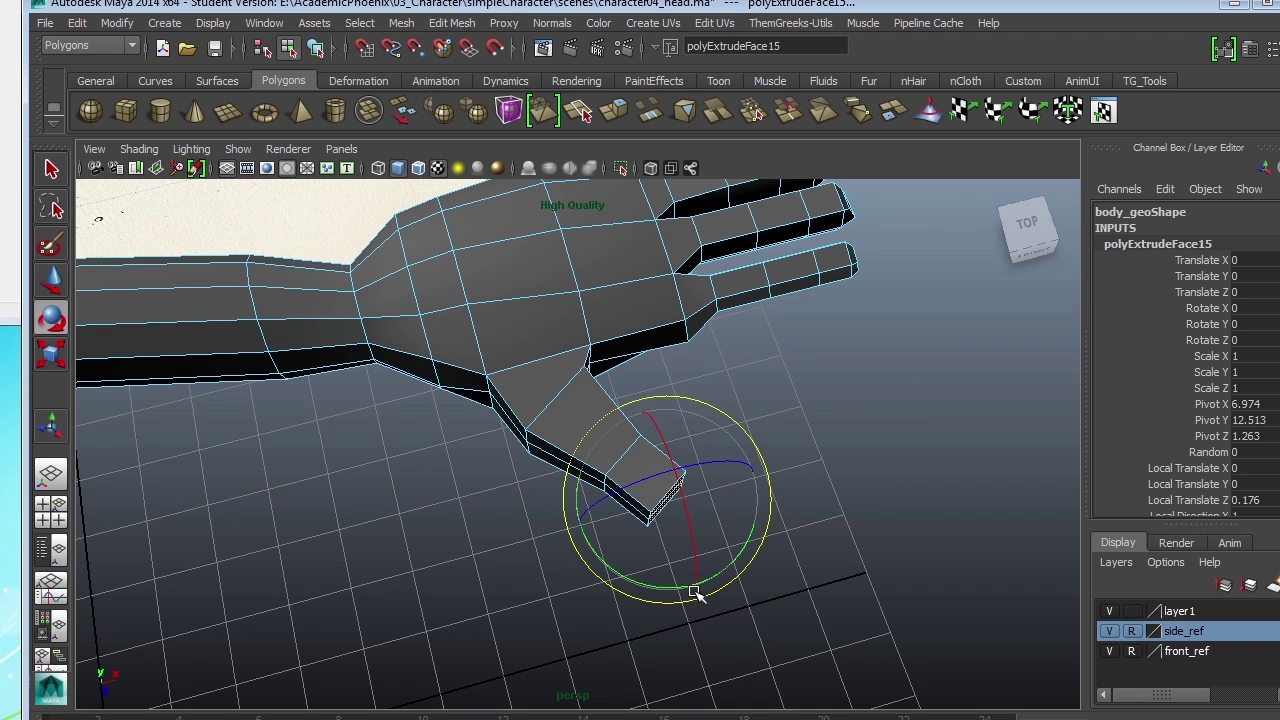
key("w")
left_click_drag(664, 509, 697, 543)
key("r")
left_click_drag(696, 499, 607, 478)
- Select the long edges of the thumb's base segment and scale them closer together on the top and underside
right_click_drag(576, 470, 576, 386)
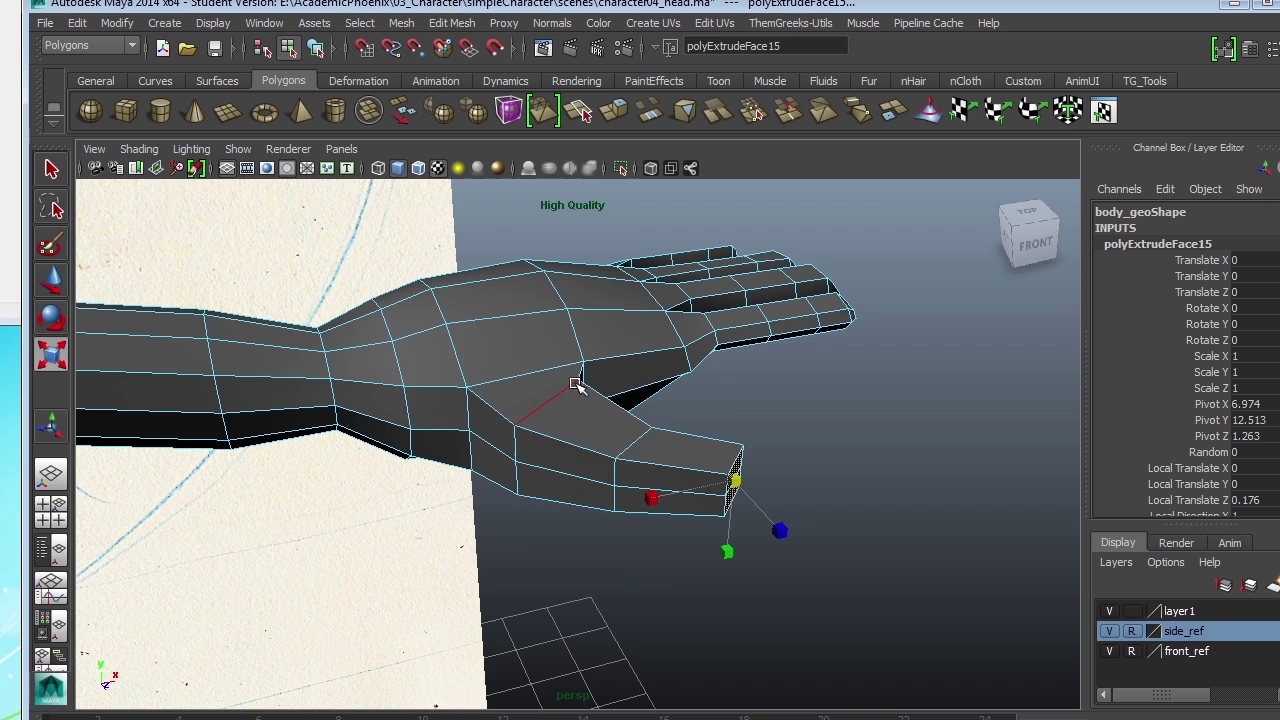
left_click(581, 443)
left_click(522, 433)
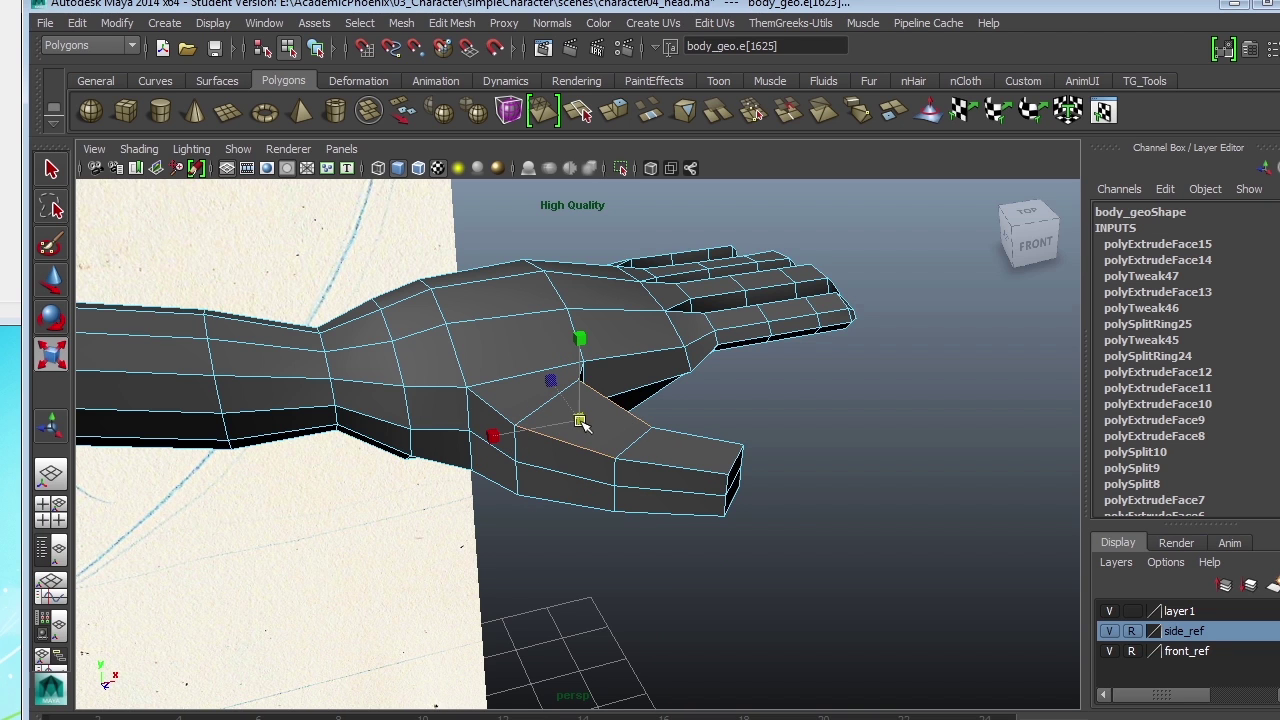
left_click_drag(580, 416, 556, 413)
left_click_drag(600, 420, 574, 456, "alt")
left_click(680, 457)
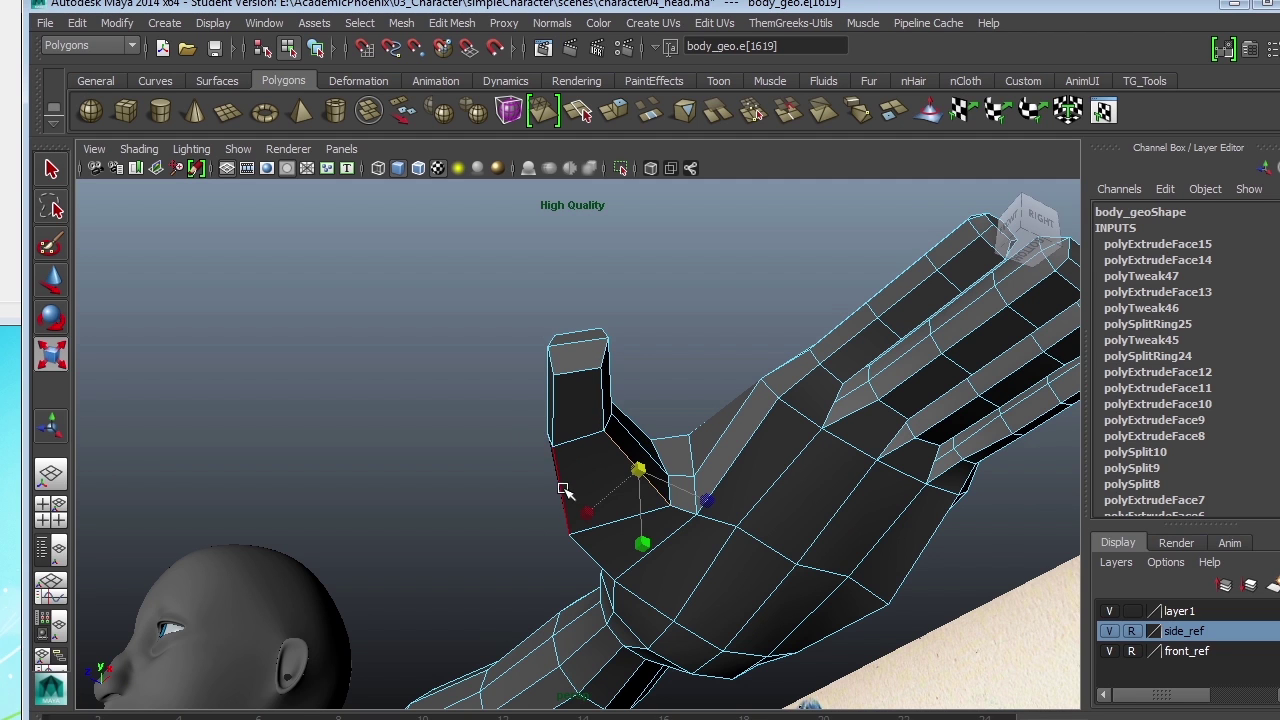
left_click_drag(578, 490, 585, 624, "alt")
- Select the palm vertex at the index finger's base and move it slightly inward along Z
left_click_drag(736, 428, 676, 420, "alt")
right_click_drag(676, 420, 600, 418)
left_click(667, 432)
key("w")
left_click_drag(667, 432, 655, 570, "alt")
left_click_drag(565, 615, 577, 614)
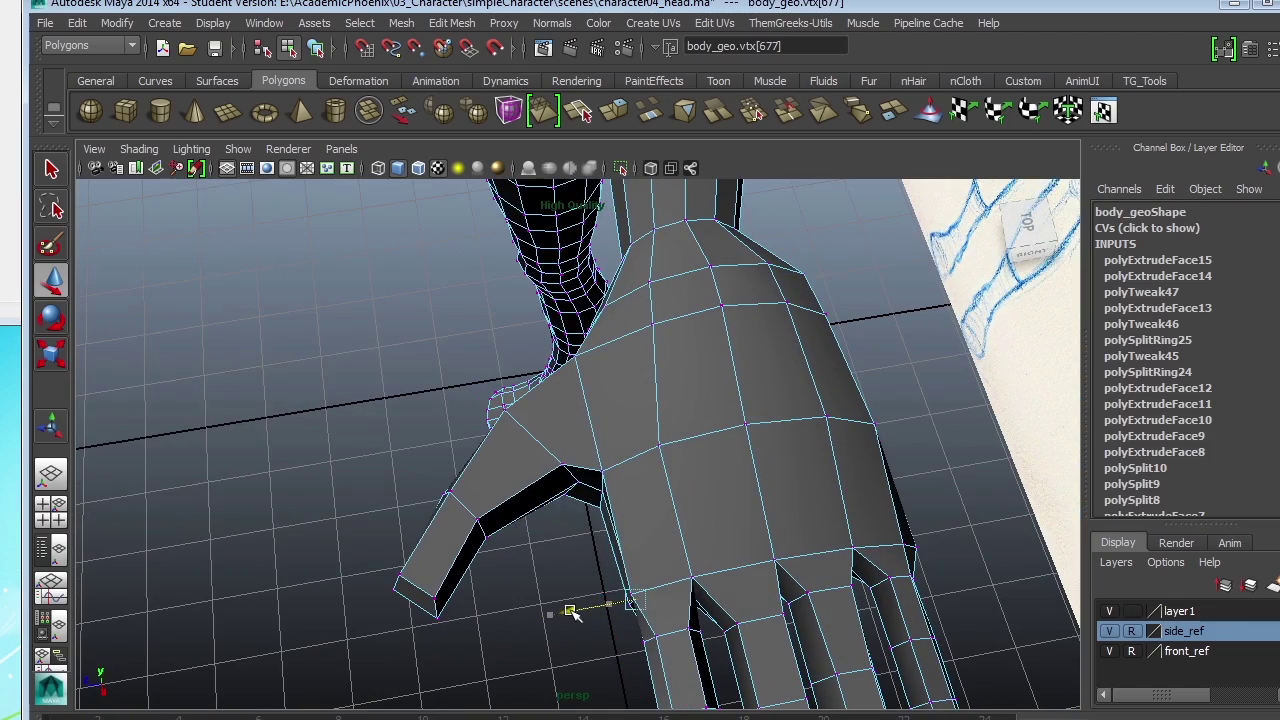
- Select the underside vertices at the heel of the palm, including the thumb's root, and raise them along Y
left_click_drag(668, 610, 686, 449, "alt")
right_click_drag(823, 457, 575, 446, "alt")
middle_click_drag(575, 446, 578, 481, "alt")
left_click_drag(578, 481, 710, 458, "alt")
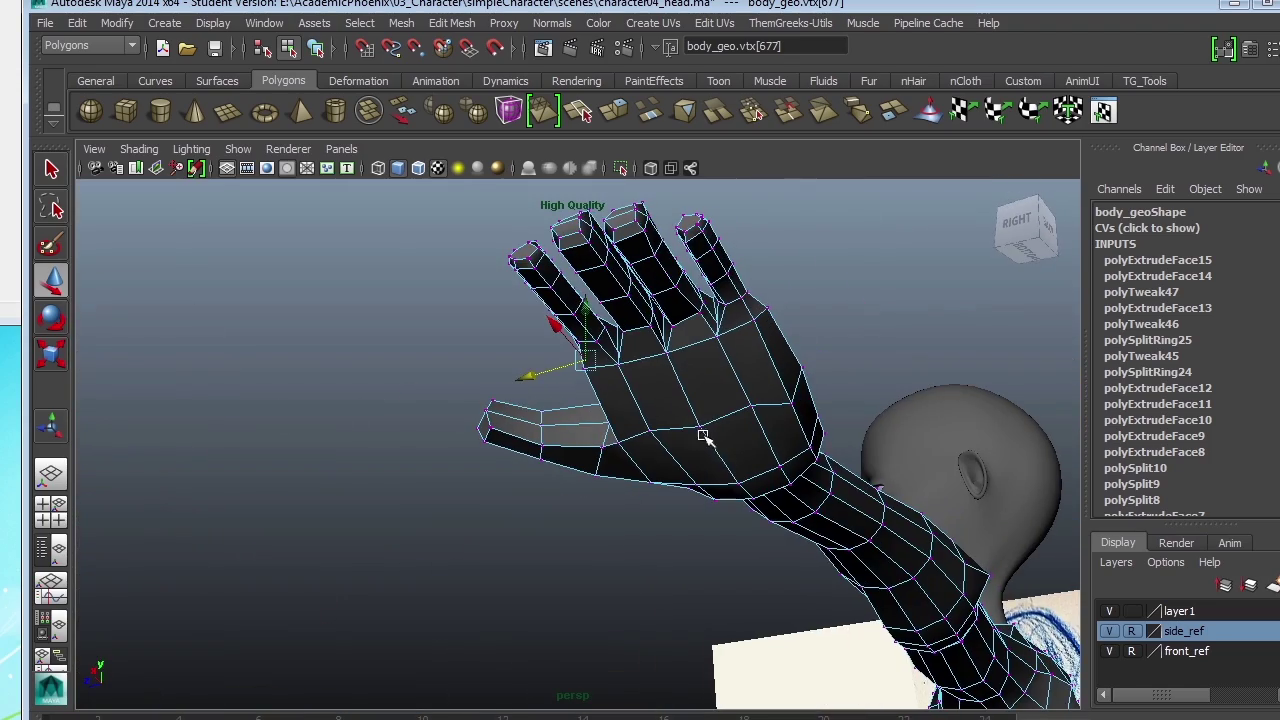
left_click_drag(801, 434, 677, 524, "alt")
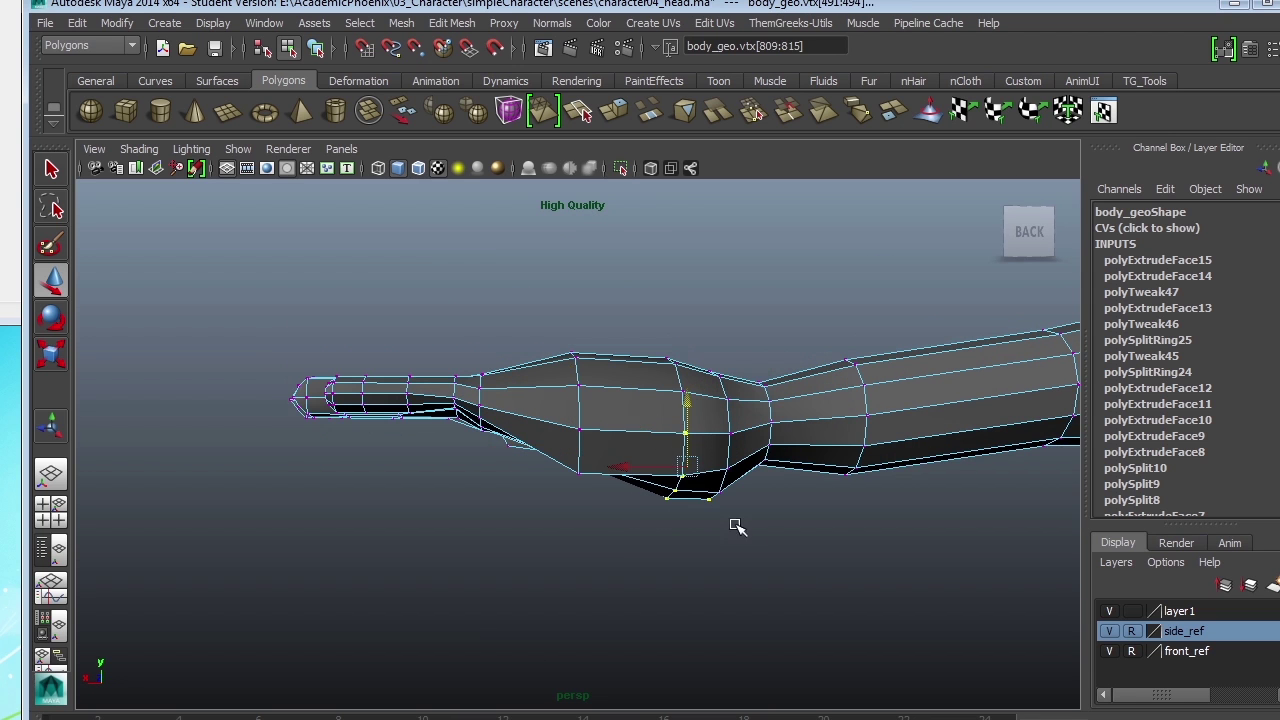
left_click_drag(757, 543, 718, 535, "alt")
left_click_drag(718, 535, 648, 455)
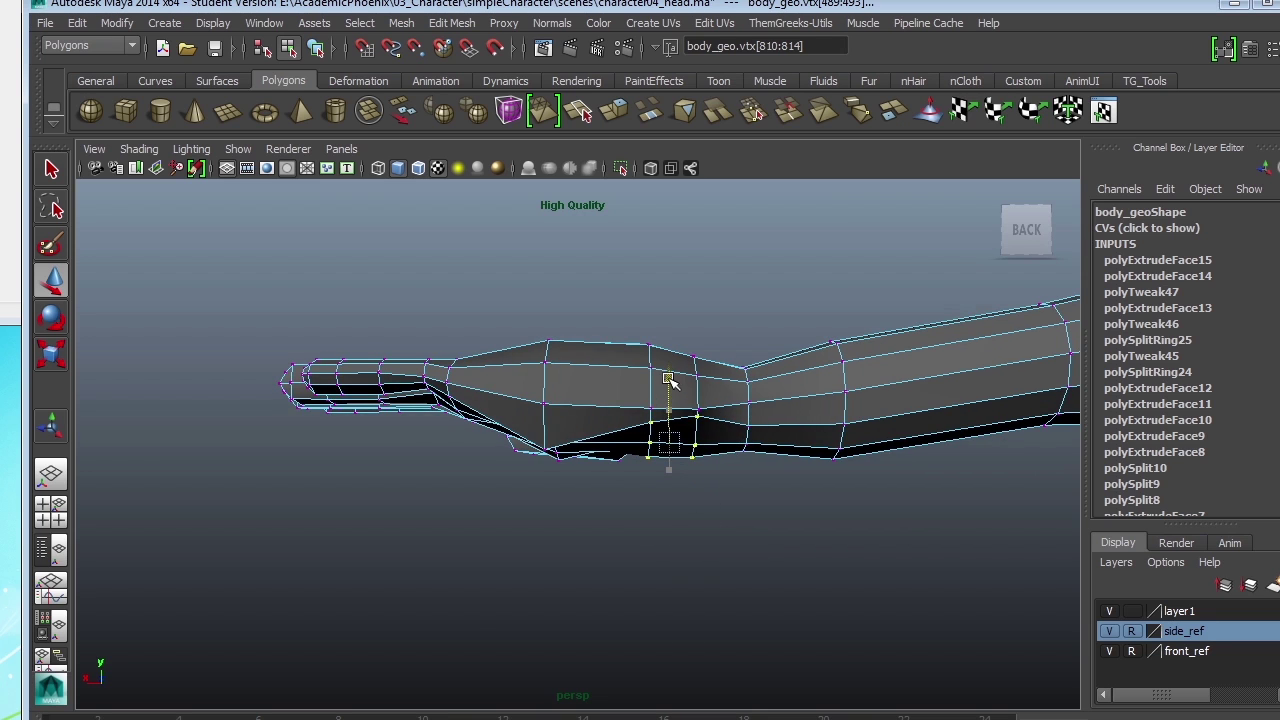
left_click_drag(655, 393, 734, 466, "alt")
right_click_drag(734, 466, 889, 583, "alt")
middle_click_drag(889, 583, 741, 501, "alt")
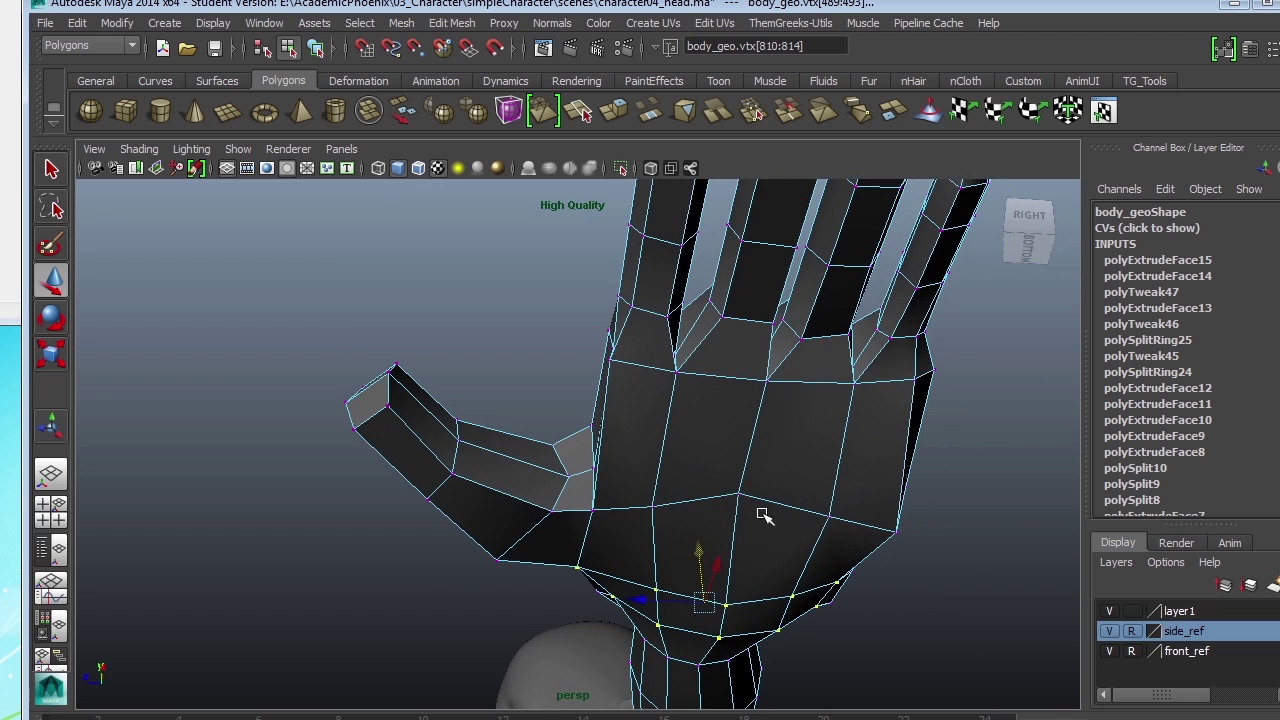
- Select the vertices across the middle of the palm's underside, raise them along Y, and clear the selection
left_click(826, 516, "shift")
left_click(654, 509, "shift")
left_click_drag(771, 514, 528, 540, "alt")
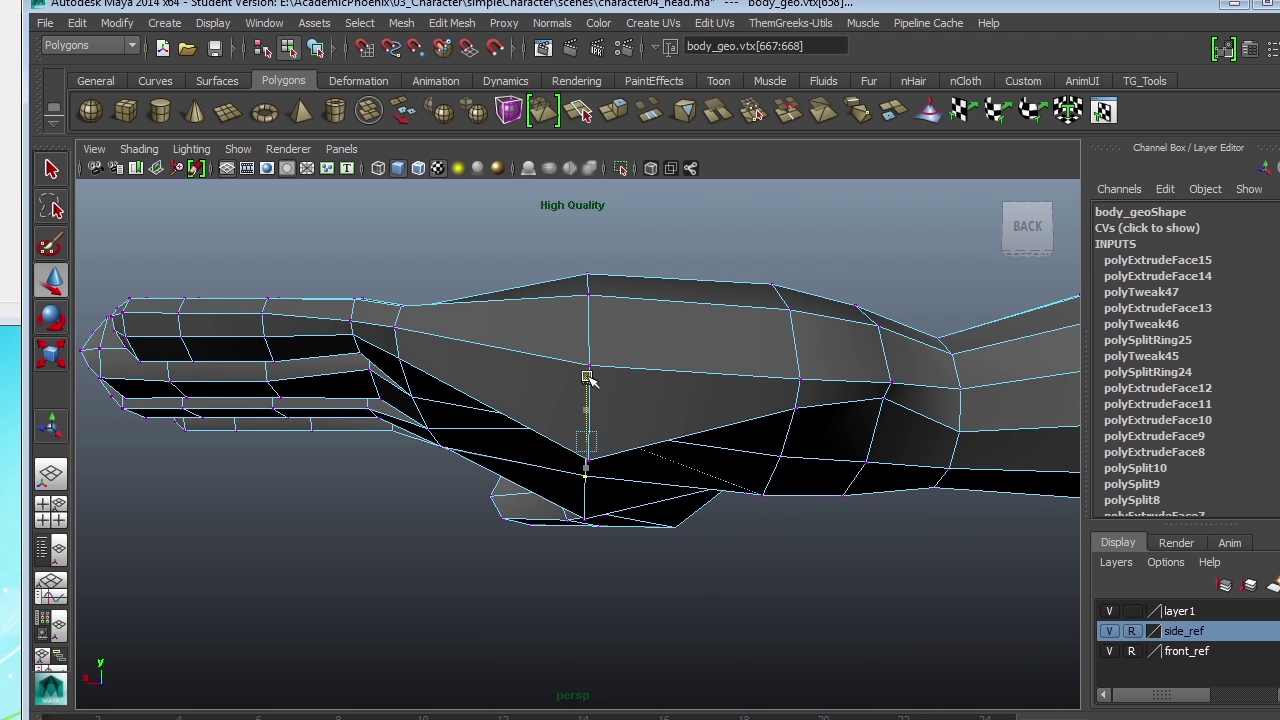
left_click_drag(622, 538, 609, 569, "alt")
left_click(609, 569)
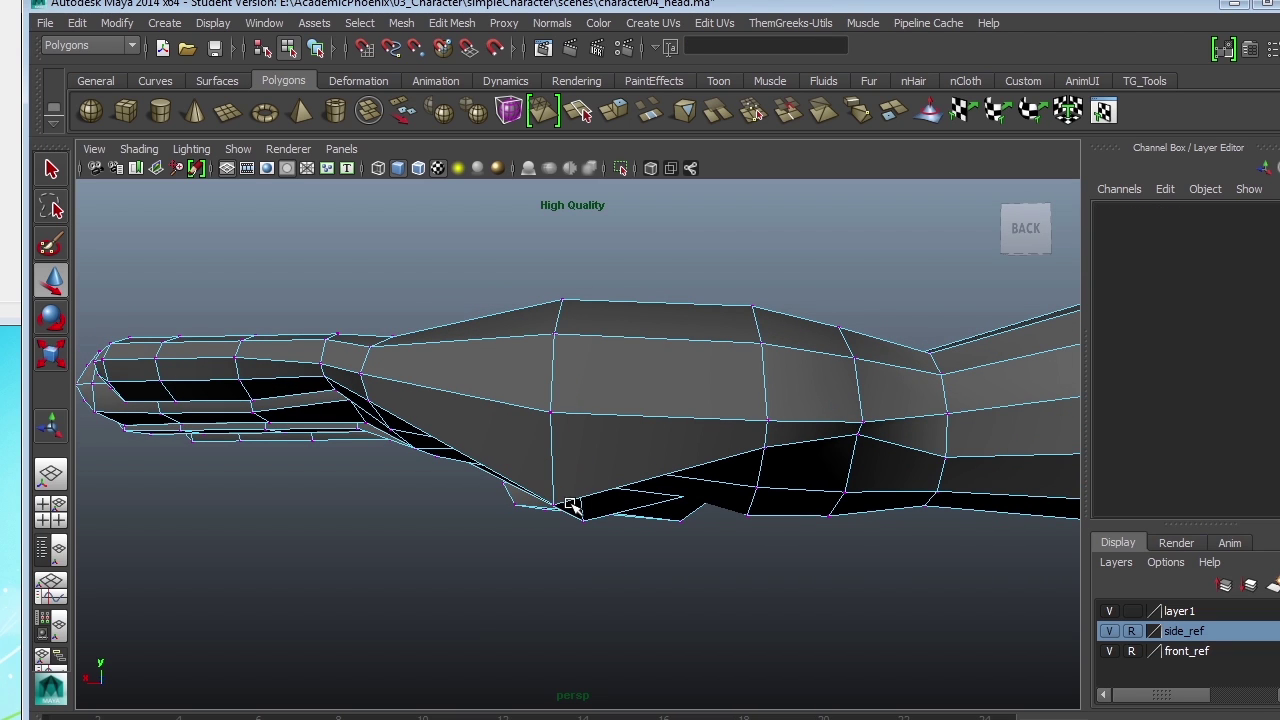
- Raise the vertex on the little-finger side of the palm's underside along Y to flatten the outer palm edge
left_click(558, 506)
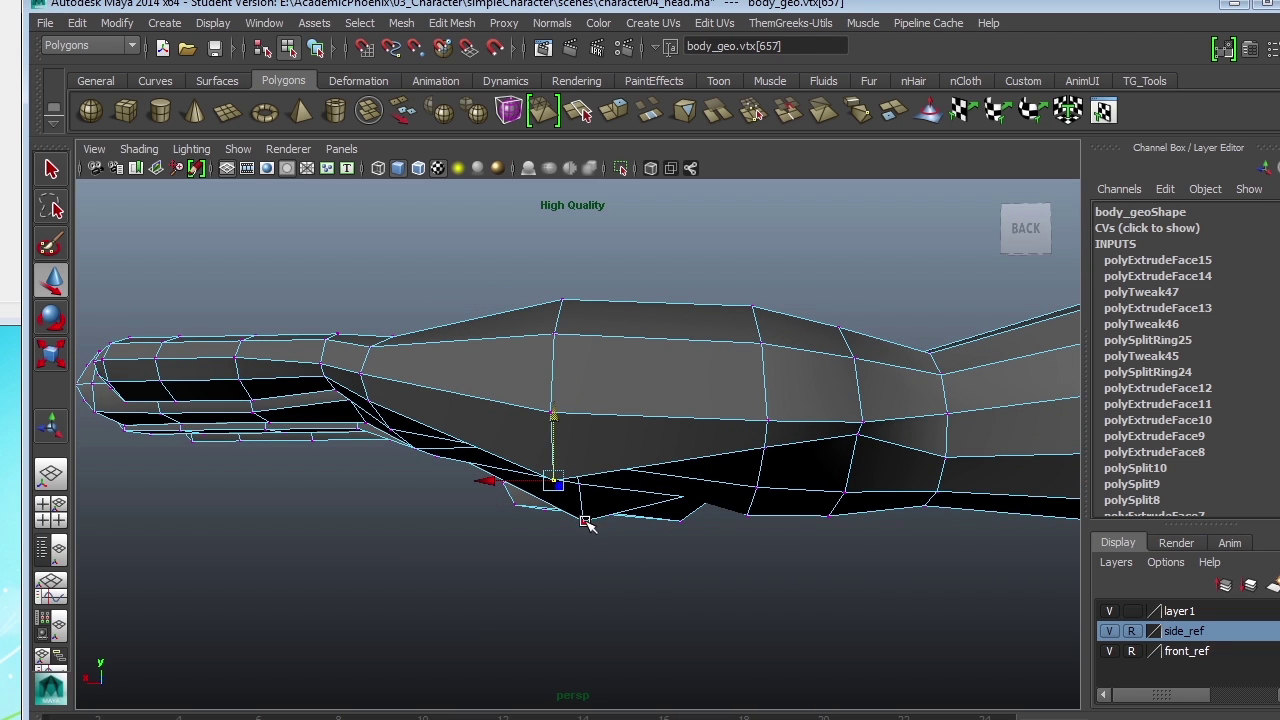
left_click_drag(476, 442, 290, 440, "alt")
mouse_move(830, 396)
left_mouse_down("alt")
mouse_move(503, 337)
mouse_move(740, 449)
mouse_move(514, 445)
mouse_move(528, 380)
mouse_move(607, 460)
left_mouse_up("alt")
left_click(608, 522)
- Return the body mesh to object mode and examine the hand and arm proportions against the front reference from several angles
right_click_drag(529, 425, 633, 403)
left_click(598, 452)
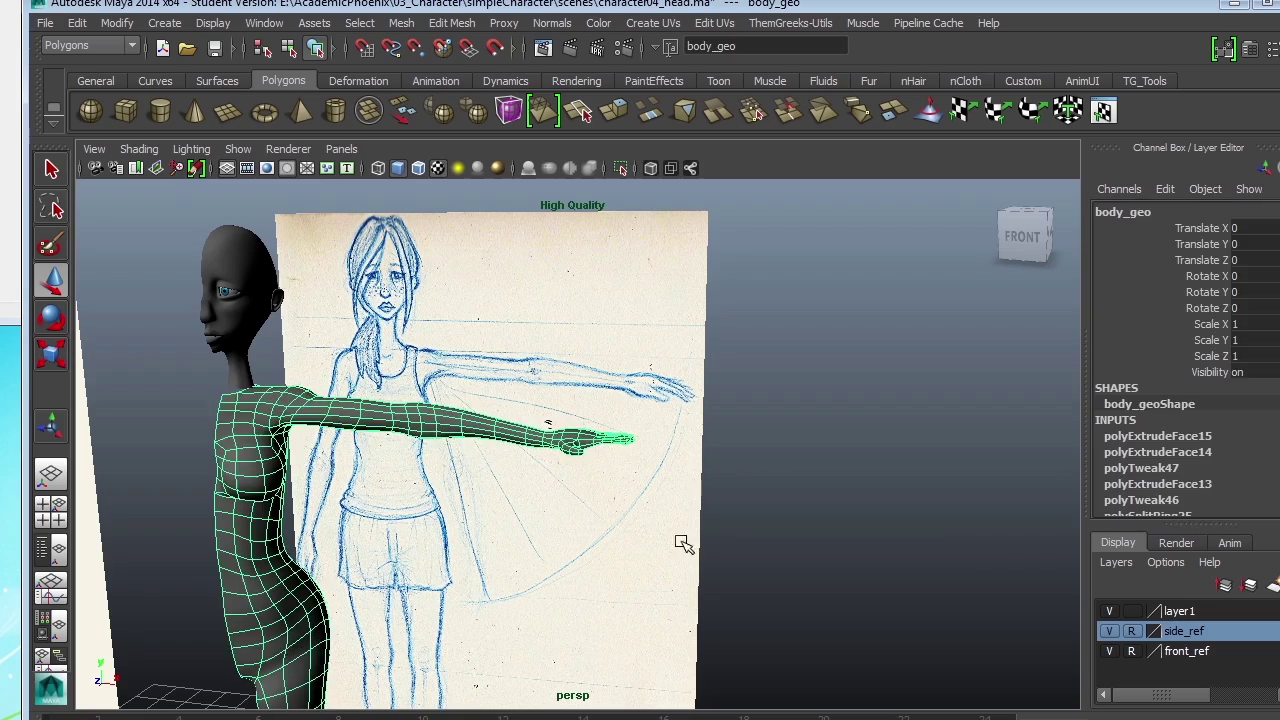
left_click(817, 460)
mouse_move(817, 460)
left_mouse_down("alt")
mouse_move(658, 537)
mouse_move(591, 537)
mouse_move(711, 546)
mouse_move(689, 571)
mouse_move(696, 495)
mouse_move(823, 443)
left_mouse_up("alt")
mouse_move(823, 443)
middle_mouse_down("alt")
mouse_move(703, 486)
mouse_move(784, 461)
middle_mouse_up("alt")
mouse_move(784, 461)
left_mouse_down("alt")
mouse_move(866, 517)
mouse_move(834, 537)
mouse_move(686, 514)
mouse_move(809, 531)
left_mouse_up("alt")
right_click_drag(809, 531, 1023, 571, "alt")
middle_click_drag(1023, 571, 786, 529, "alt")
left_click_drag(786, 529, 790, 465, "alt")
left_click(893, 414)
- Display the body unsmoothed, switch to edge selection, and adjust the central lengthwise edge on the back of the hand along Y
key("1")
right_click_drag(759, 430, 755, 395)
left_click(768, 463)
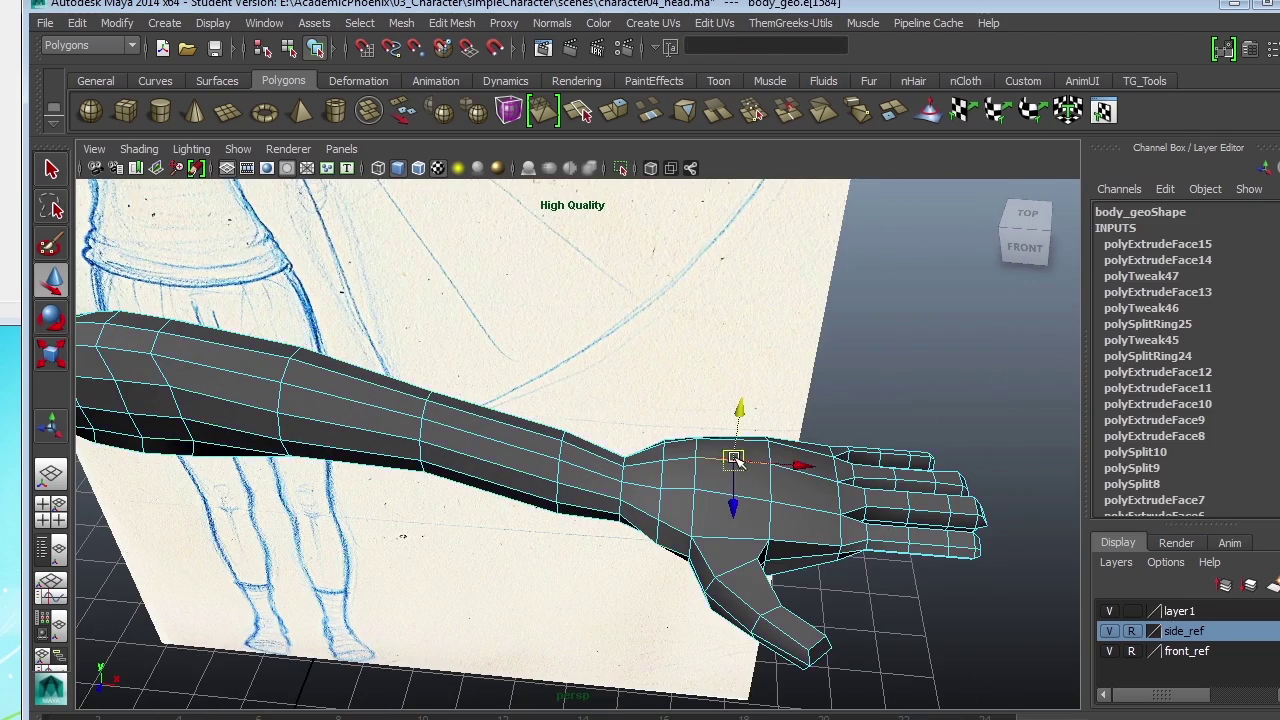
left_click_drag(768, 463, 795, 410, "alt")
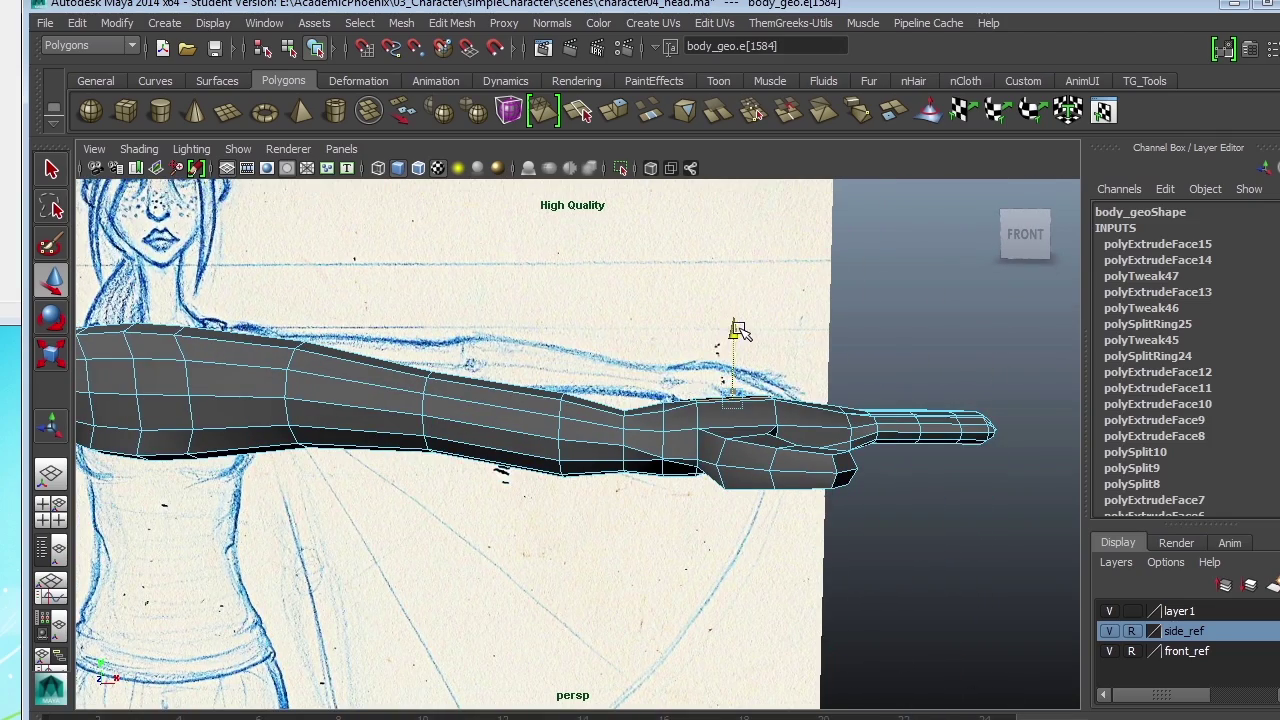
- Select the two lengthwise edges on either side of the central back-of-hand edge and adjust their height along Y
mouse_move(871, 531)
left_mouse_down("alt")
mouse_move(678, 553)
mouse_move(808, 540)
mouse_move(795, 494)
mouse_move(722, 442)
left_mouse_up("alt")
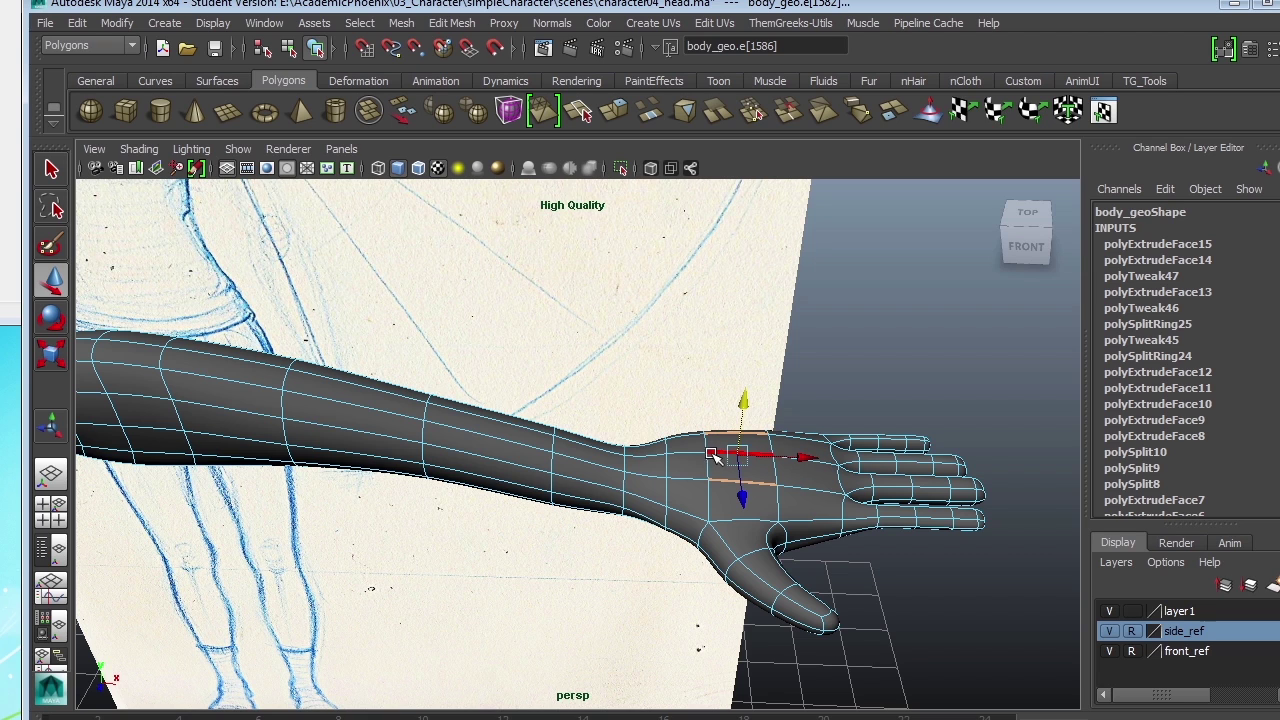
mouse_move(808, 458)
left_mouse_down("alt")
mouse_move(757, 457)
mouse_move(771, 400)
mouse_move(737, 337)
left_mouse_up("alt")
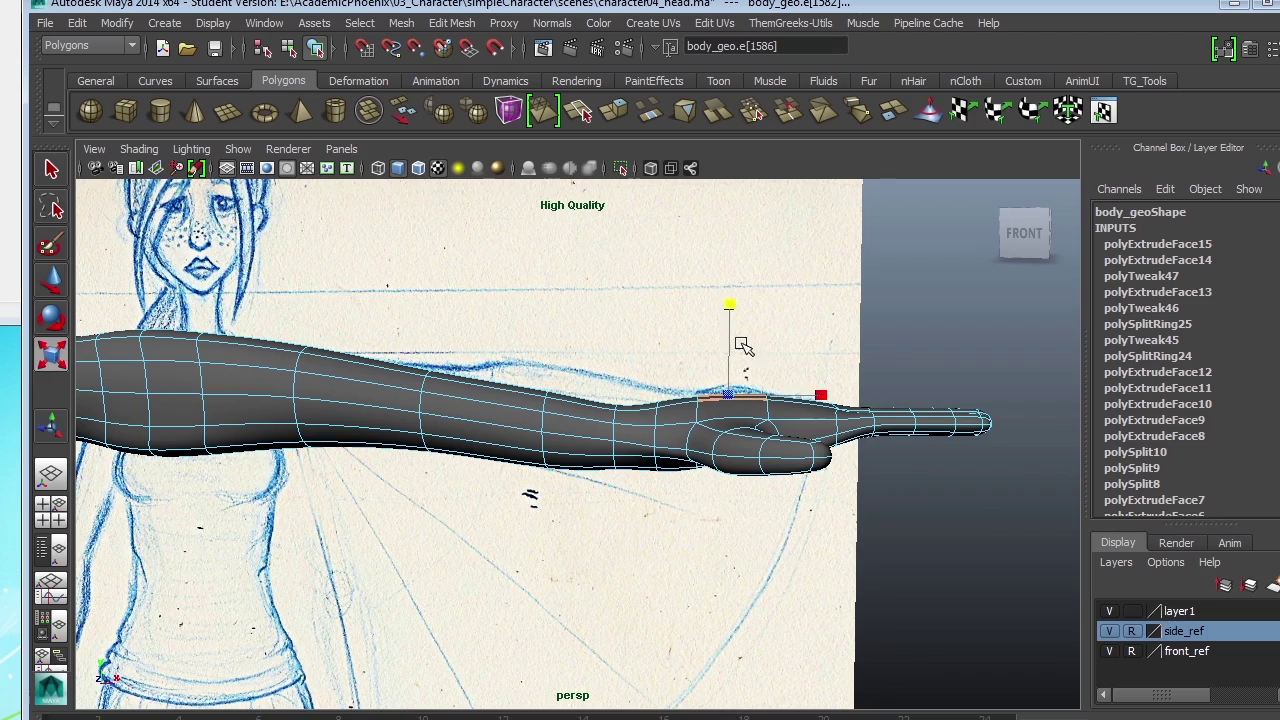
key("w")
mouse_move(731, 335)
left_mouse_down("alt")
mouse_move(790, 450)
mouse_move(808, 537)
mouse_move(837, 566)
mouse_move(722, 600)
mouse_move(720, 506)
mouse_move(846, 491)
mouse_move(737, 486)
mouse_move(790, 470)
mouse_move(826, 537)
mouse_move(660, 538)
mouse_move(694, 446)
mouse_move(683, 641)
mouse_move(737, 537)
mouse_move(717, 495)
mouse_move(694, 549)
mouse_move(666, 552)
left_mouse_up("alt")
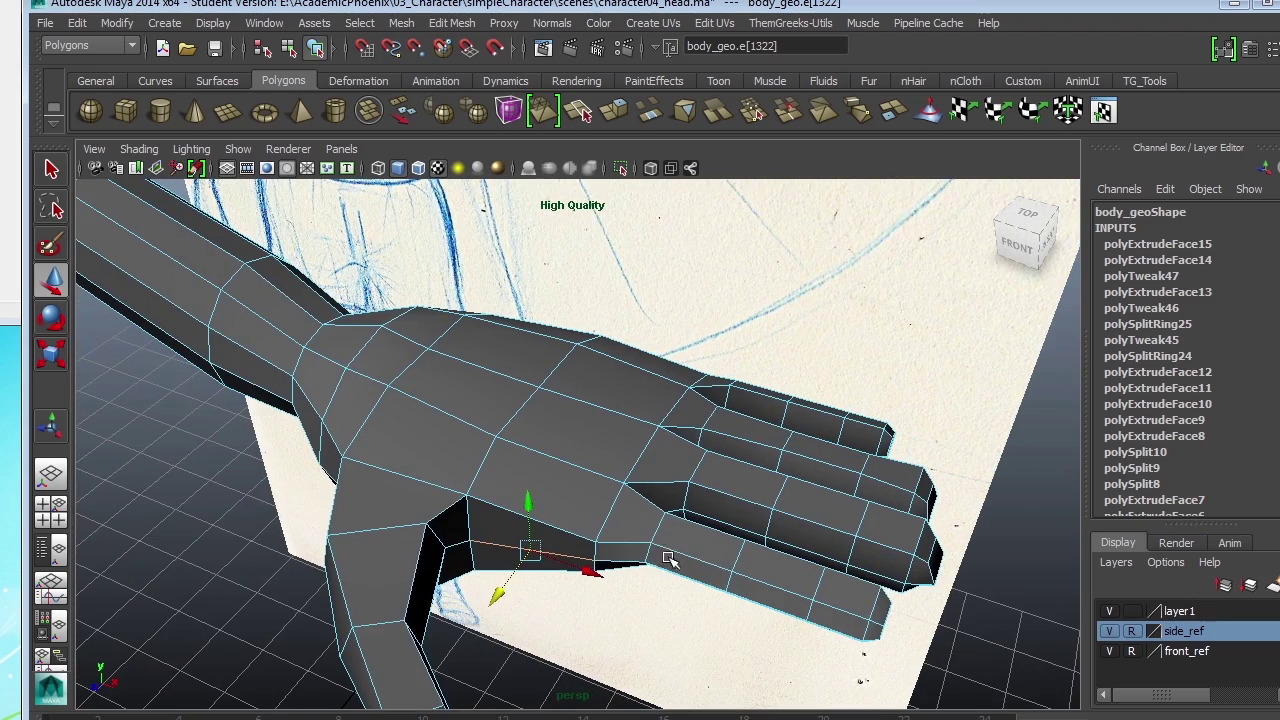
- Return to object mode, deselect the body, and review the finished hand and arm against the front reference
right_click_drag(760, 508, 505, 452, "alt")
middle_click_drag(505, 452, 700, 440, "alt")
right_click_drag(700, 440, 429, 414, "alt")
right_click_drag(600, 410, 413, 400, "alt")
left_click_drag(413, 400, 523, 406, "alt")
right_click_drag(511, 421, 585, 395)
left_click(781, 384)
mouse_move(751, 459)
left_mouse_down("alt")
mouse_move(820, 363)
mouse_move(855, 365)
left_mouse_up("alt")
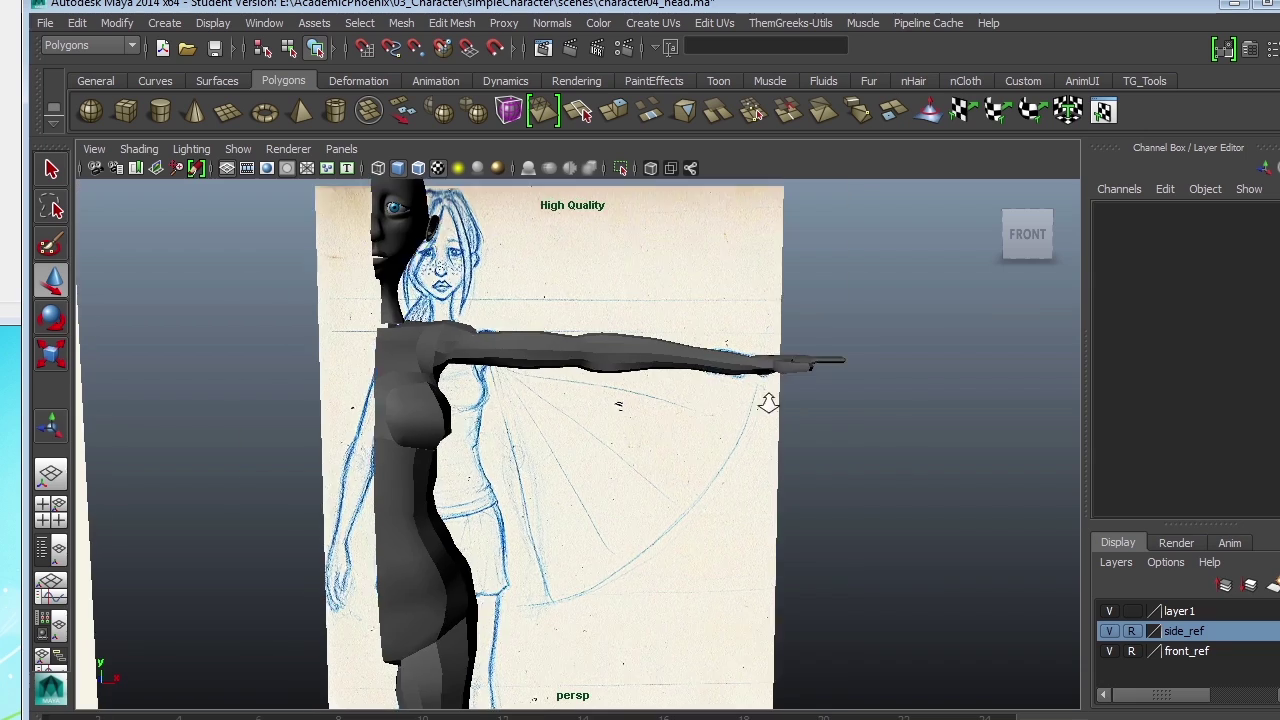